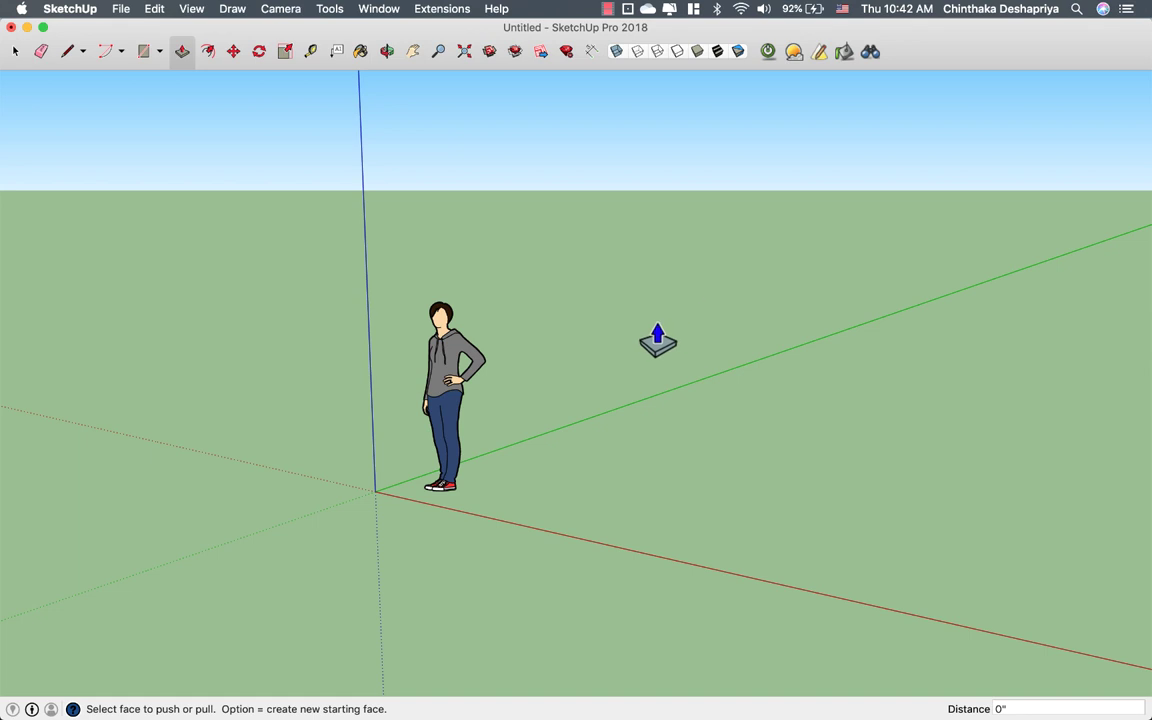
- Delete the default standing person figure beside the origin, leaving an empty scene
{"action": "key", "text": "h"}
{"action": "mouse_move", "coordinate": [578, 335]}
{"action": "left_mouse_down"}
{"action": "mouse_move", "coordinate": [532, 342]}
{"action": "mouse_move", "coordinate": [840, 235]}
{"action": "mouse_move", "coordinate": [591, 311]}
{"action": "left_mouse_up"}
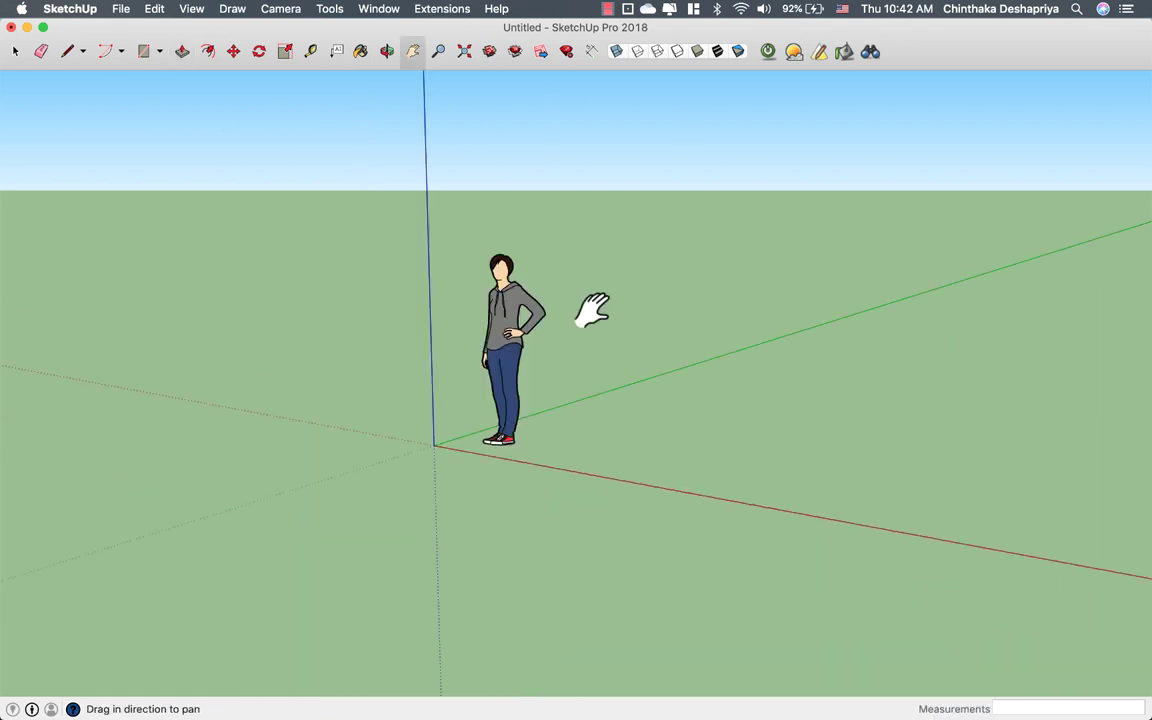
{"action": "mouse_move", "coordinate": [689, 298]}
{"action": "left_mouse_down"}
{"action": "mouse_move", "coordinate": [742, 312]}
{"action": "mouse_move", "coordinate": [647, 305]}
{"action": "left_mouse_up"}
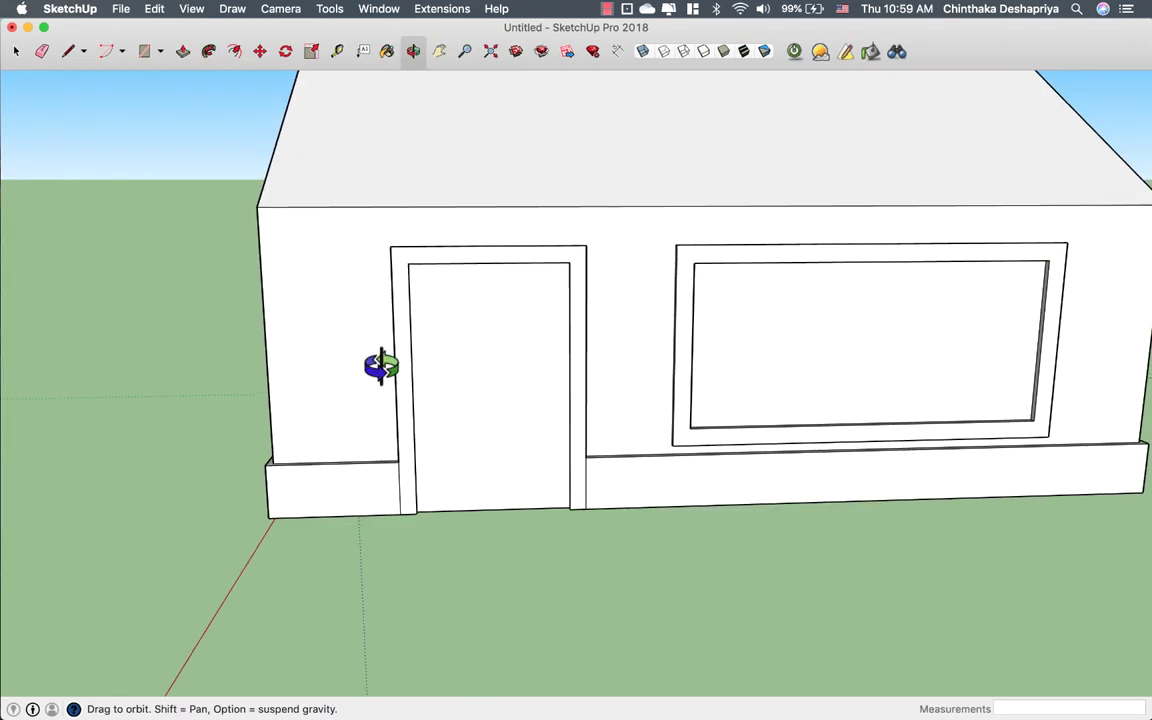
{"action": "mouse_move", "coordinate": [381, 365]}
{"action": "left_mouse_down"}
{"action": "mouse_move", "coordinate": [360, 345]}
{"action": "mouse_move", "coordinate": [764, 375]}
{"action": "mouse_move", "coordinate": [722, 383]}
{"action": "left_mouse_up"}
{"action": "scroll", "coordinate": [722, 383], "scroll_direction": "up", "scroll_amount": 3}
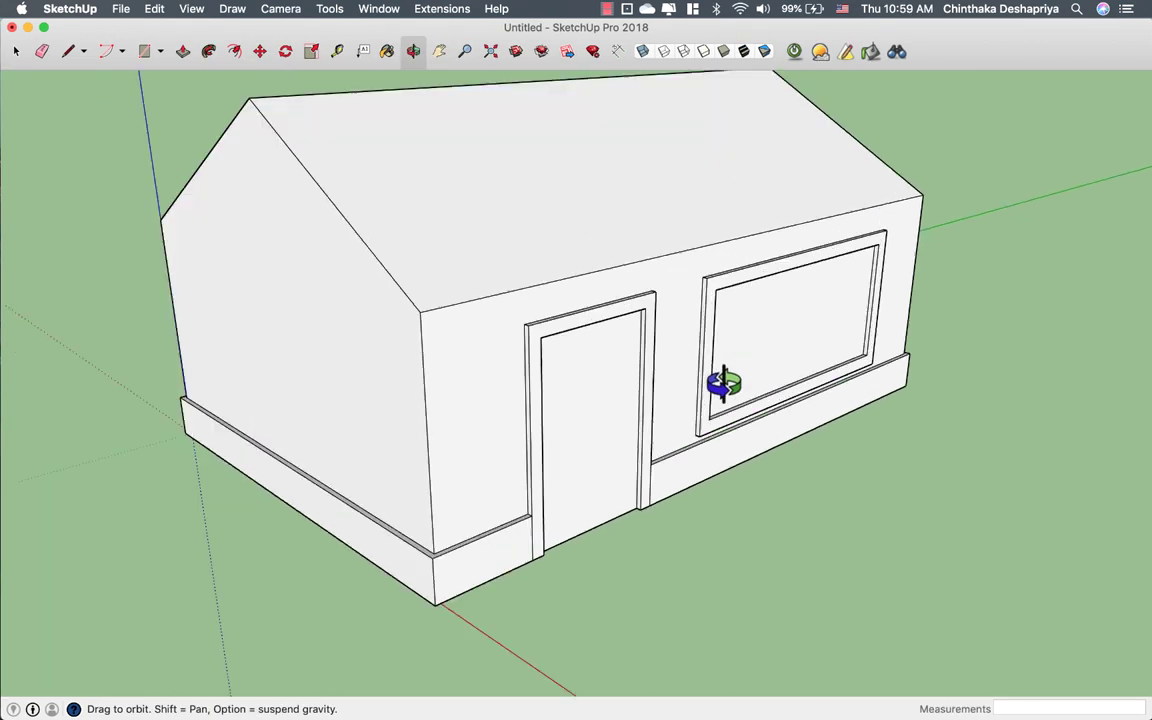
{"action": "key", "text": "h"}
{"action": "mouse_move", "coordinate": [545, 522]}
{"action": "left_mouse_down"}
{"action": "mouse_move", "coordinate": [684, 481]}
{"action": "mouse_move", "coordinate": [655, 488]}
{"action": "left_mouse_up"}
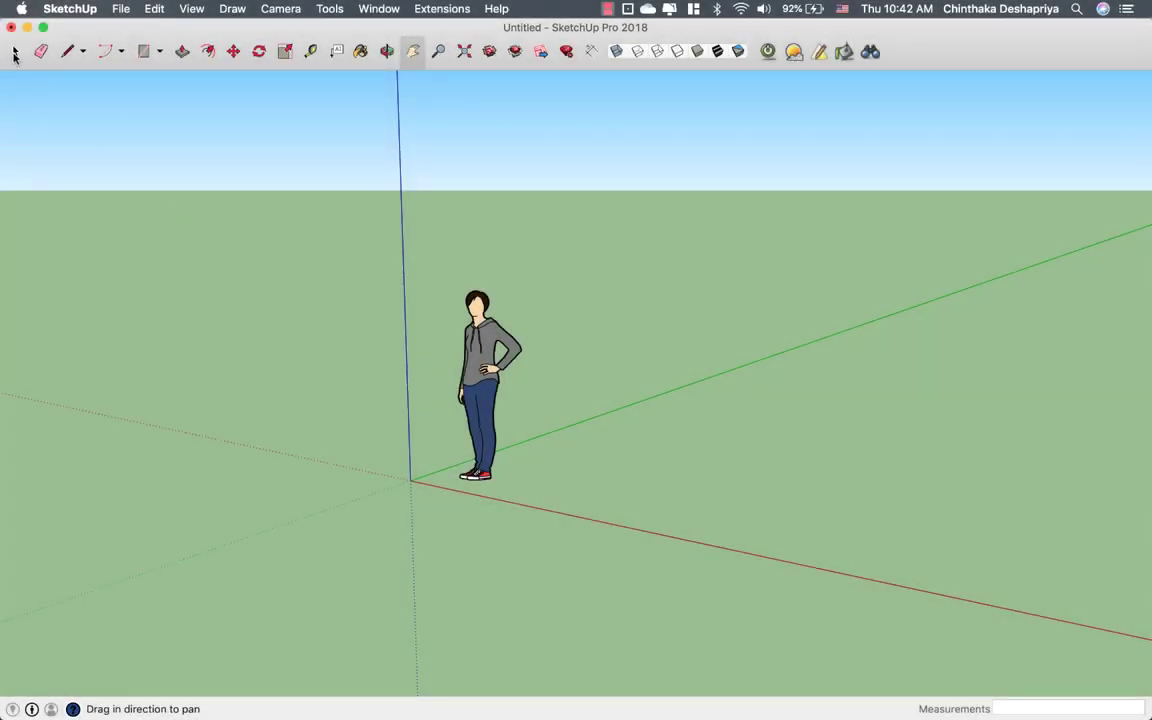
{"action": "key", "text": "space"}
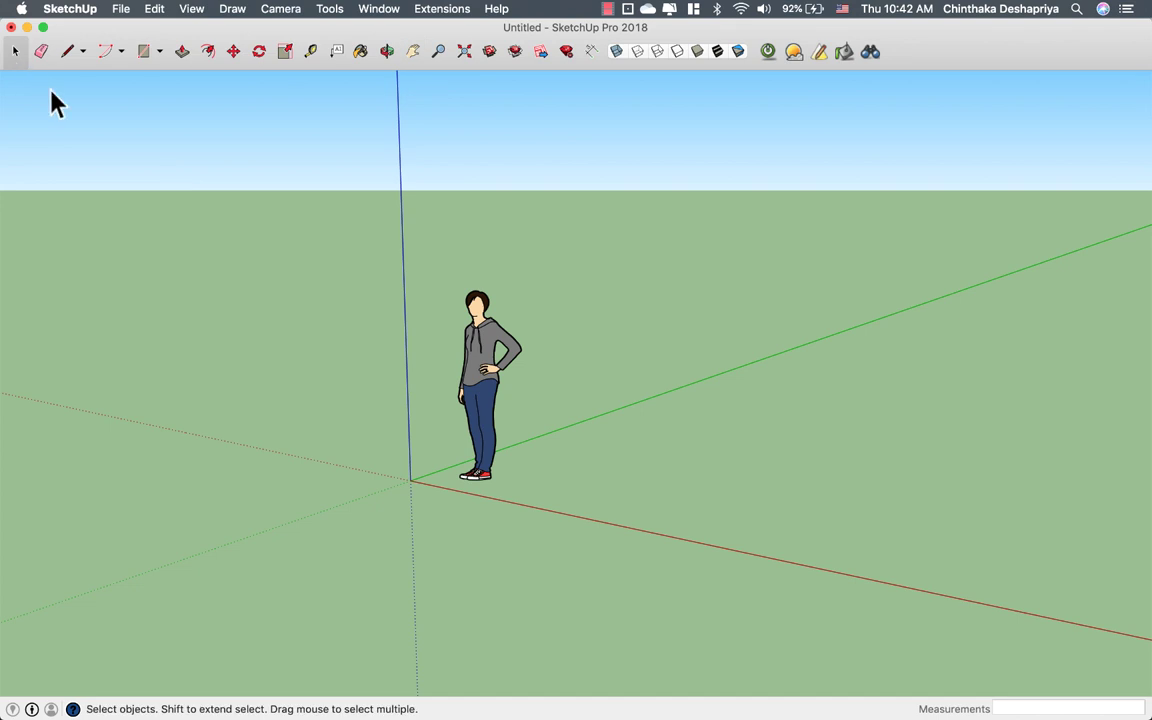
{"action": "key", "text": "space"}
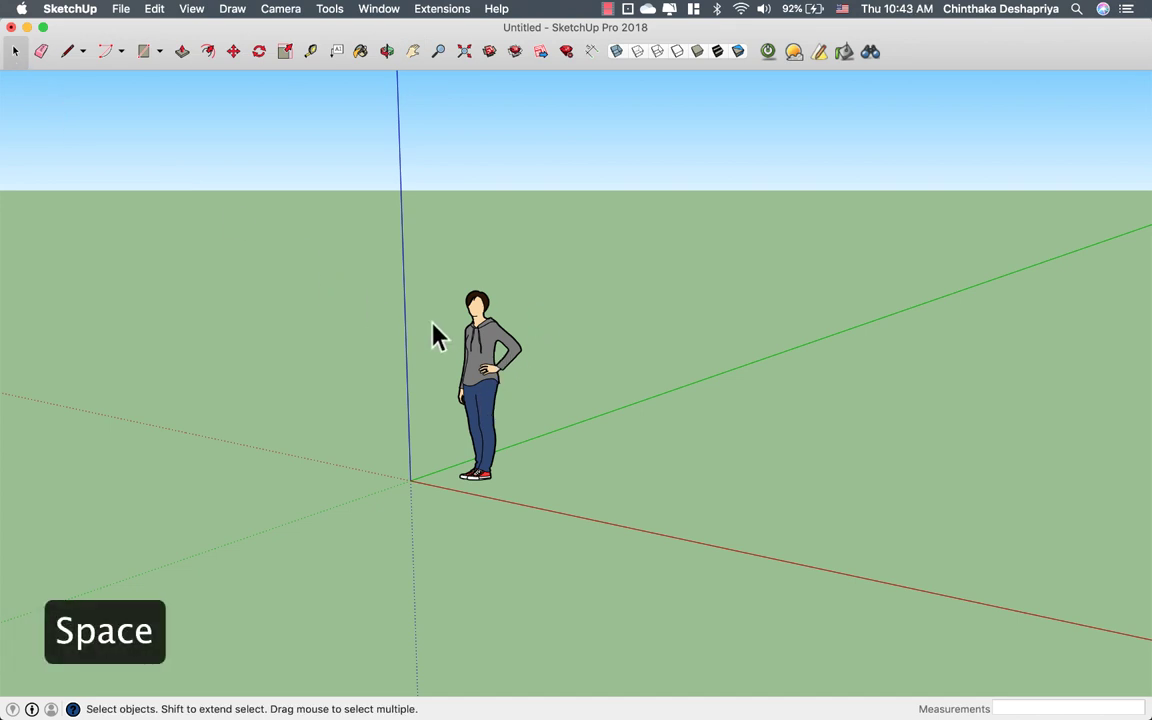
{"action": "left_click", "coordinate": [488, 346]}
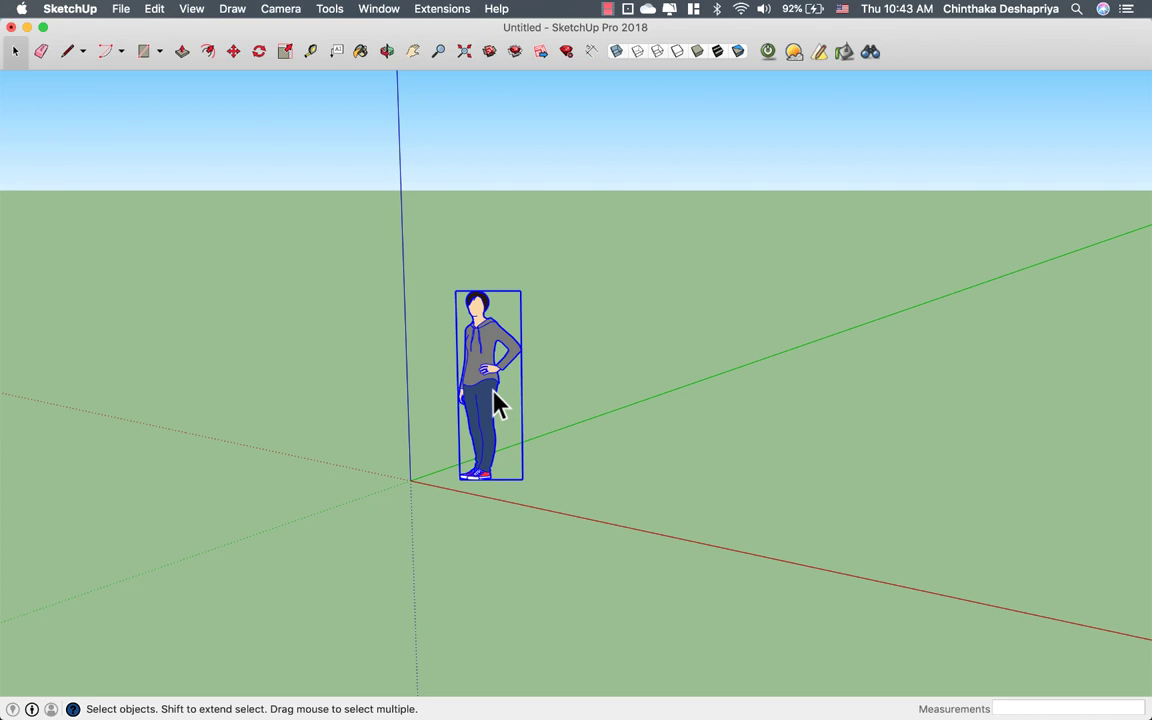
{"action": "key", "text": "BackSpace"}
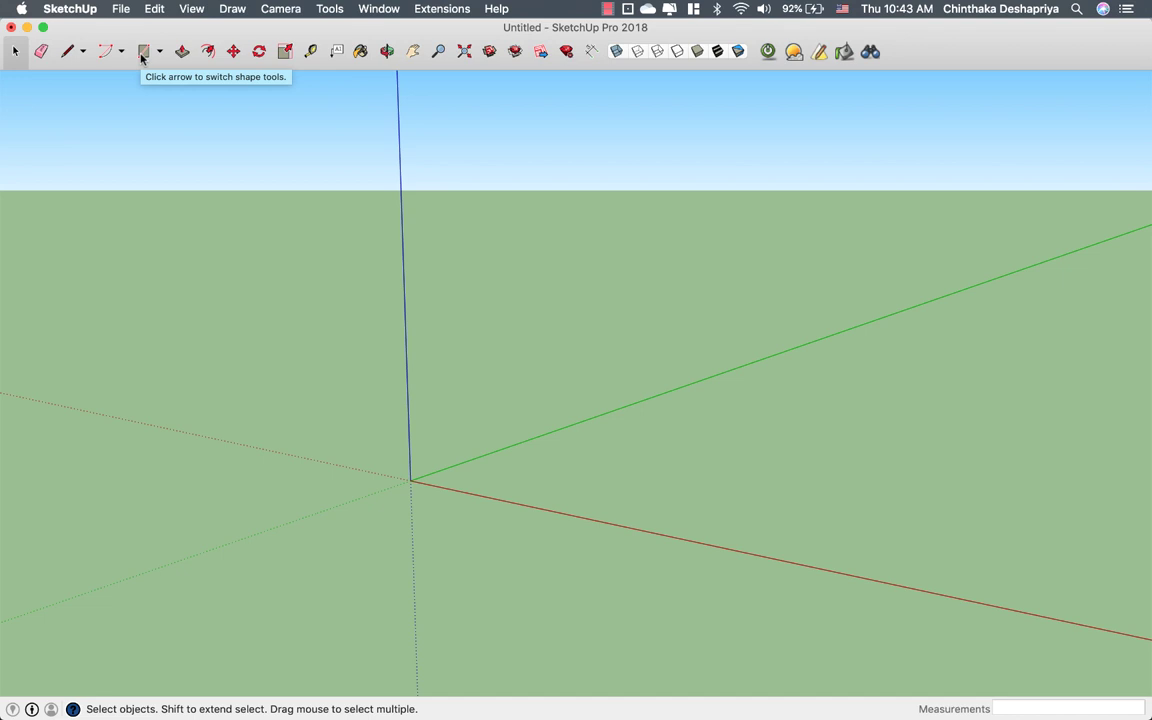
- Draw a 14' 2 1/4" by 35' 4 1/16" floor rectangle starting at the origin
{"action": "left_click", "coordinate": [143, 52]}
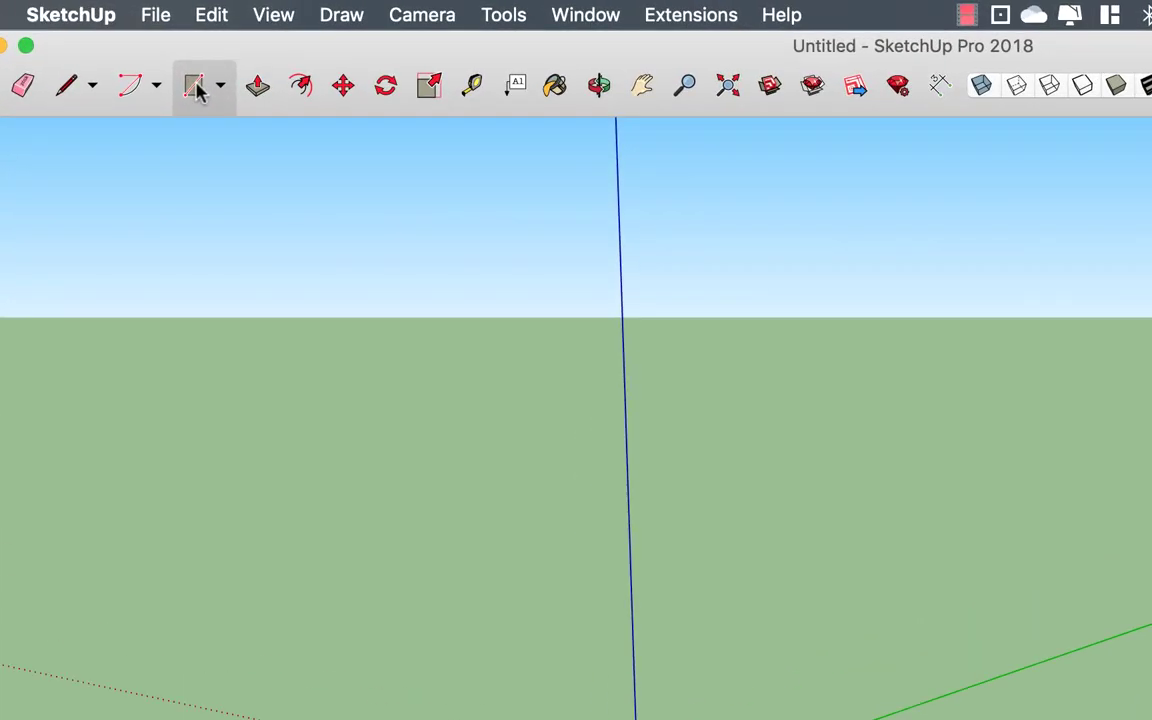
{"action": "left_click", "coordinate": [217, 88]}
{"action": "left_click", "coordinate": [217, 92]}
{"action": "left_click_drag", "start_coordinate": [193, 90], "coordinate": [236, 118]}
{"action": "left_click", "coordinate": [221, 89]}
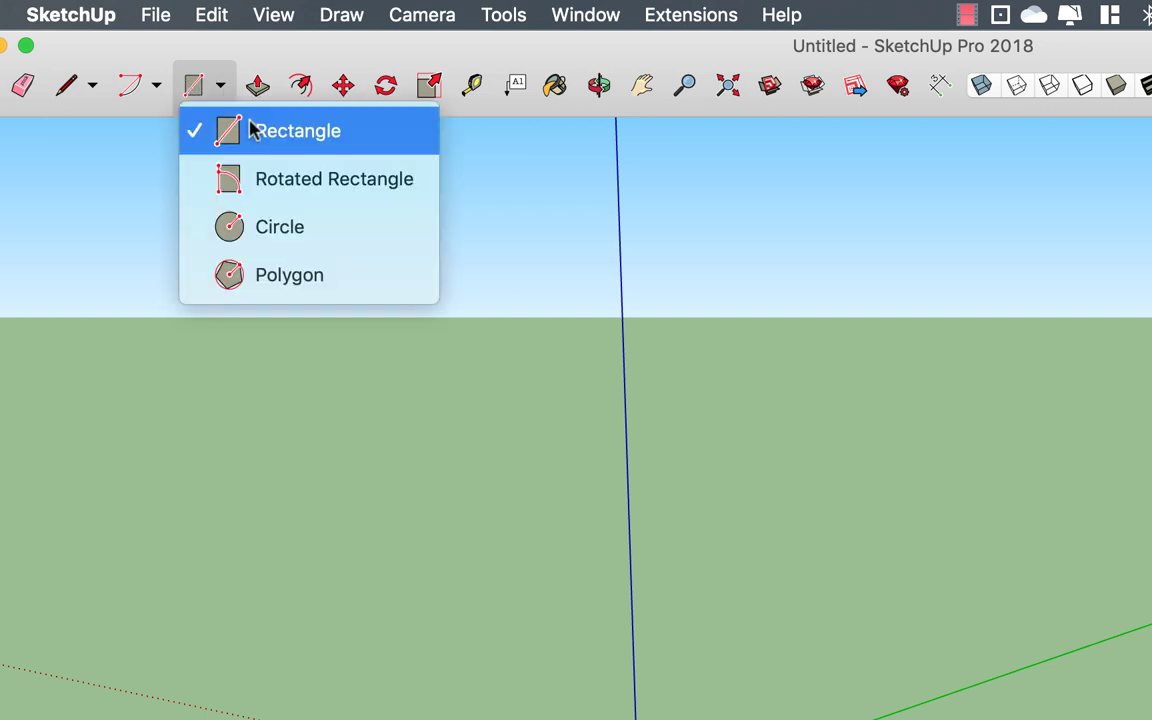
{"action": "left_click", "coordinate": [250, 130]}
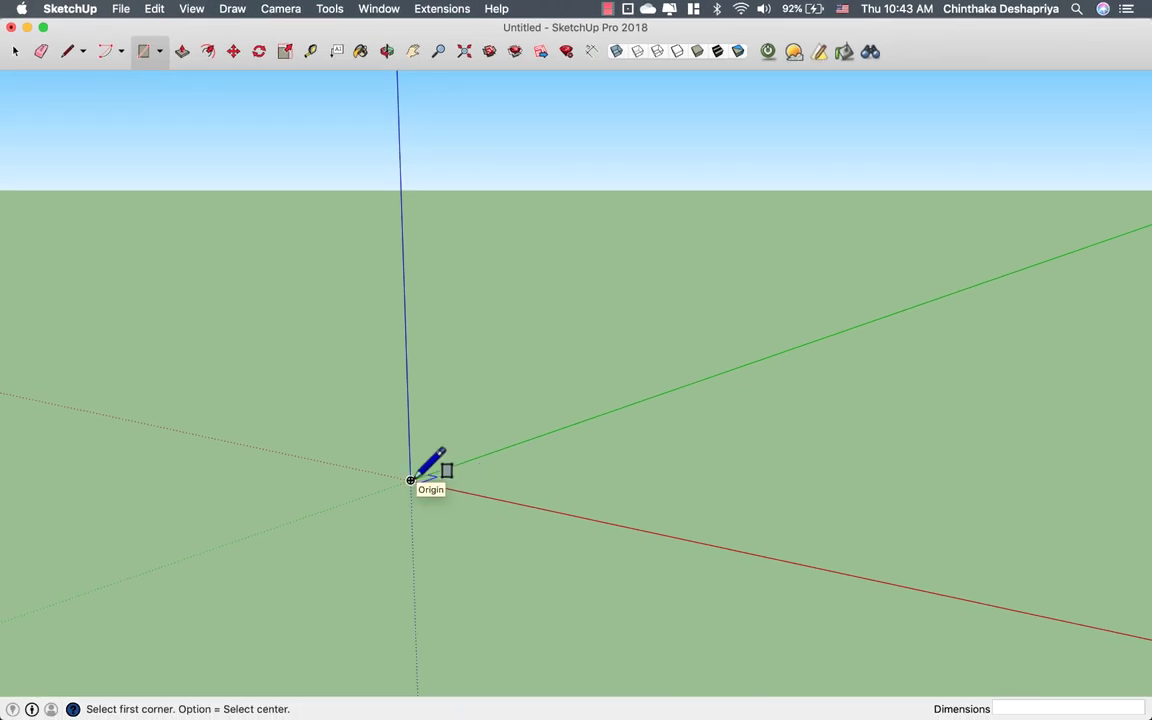
{"action": "left_click", "coordinate": [410, 480]}
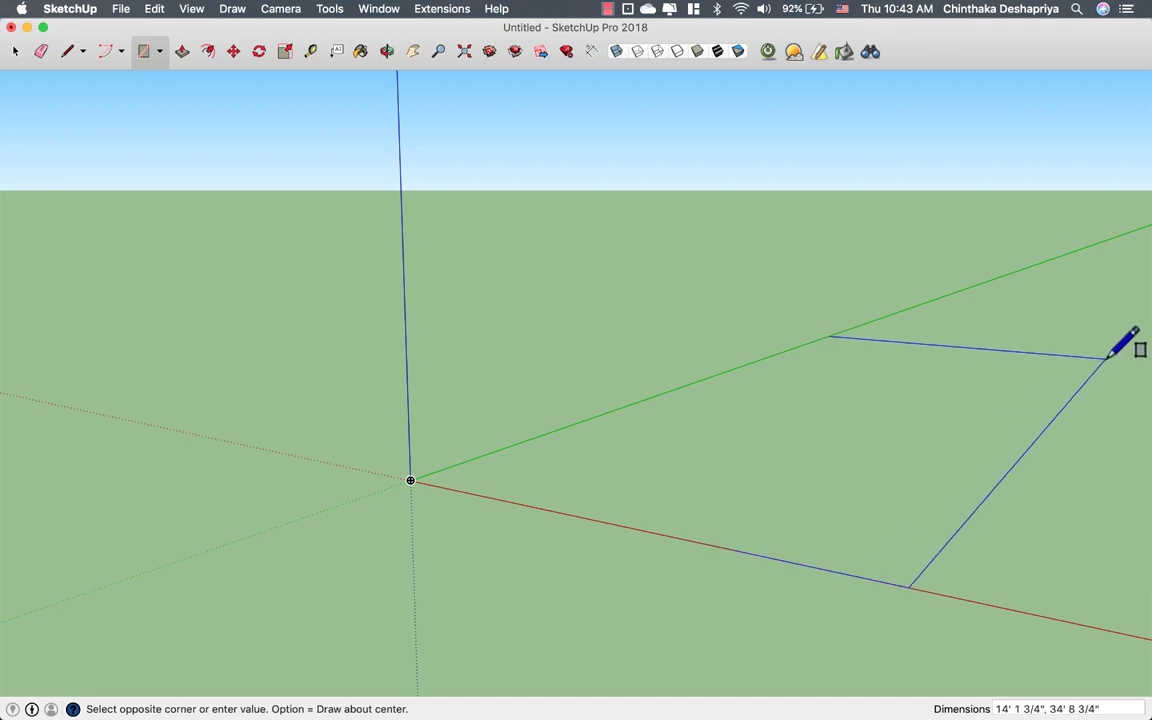
{"action": "left_click", "coordinate": [1107, 356]}
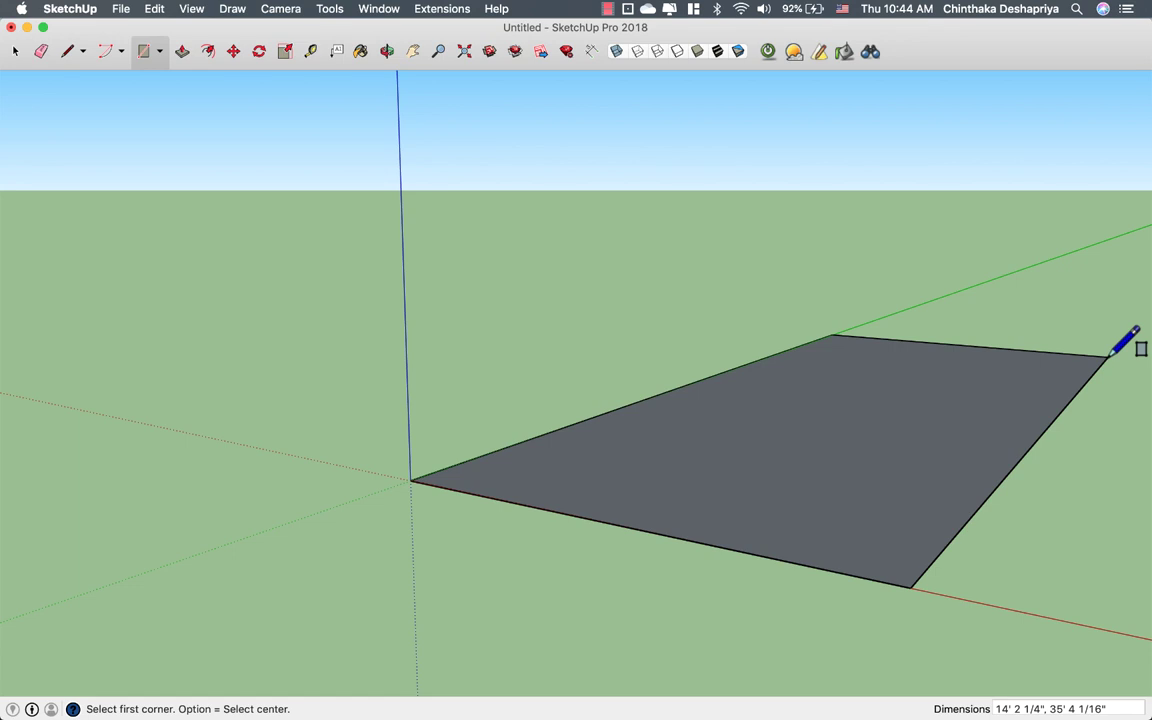
- Push/Pull the floor rectangle up into a solid box about 7' 3 7/8" tall
{"action": "key", "text": "h"}
{"action": "mouse_move", "coordinate": [1110, 357]}
{"action": "left_mouse_down"}
{"action": "mouse_move", "coordinate": [905, 342]}
{"action": "mouse_move", "coordinate": [1140, 342]}
{"action": "mouse_move", "coordinate": [913, 352]}
{"action": "left_mouse_up"}
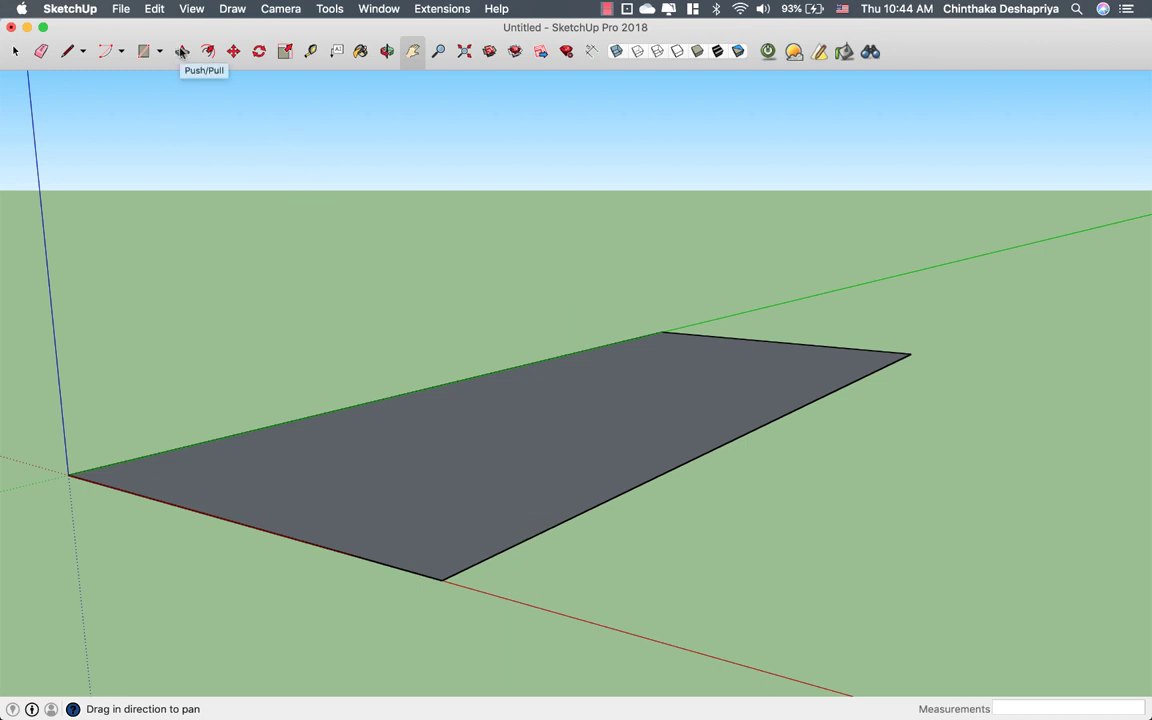
{"action": "left_click", "coordinate": [181, 51]}
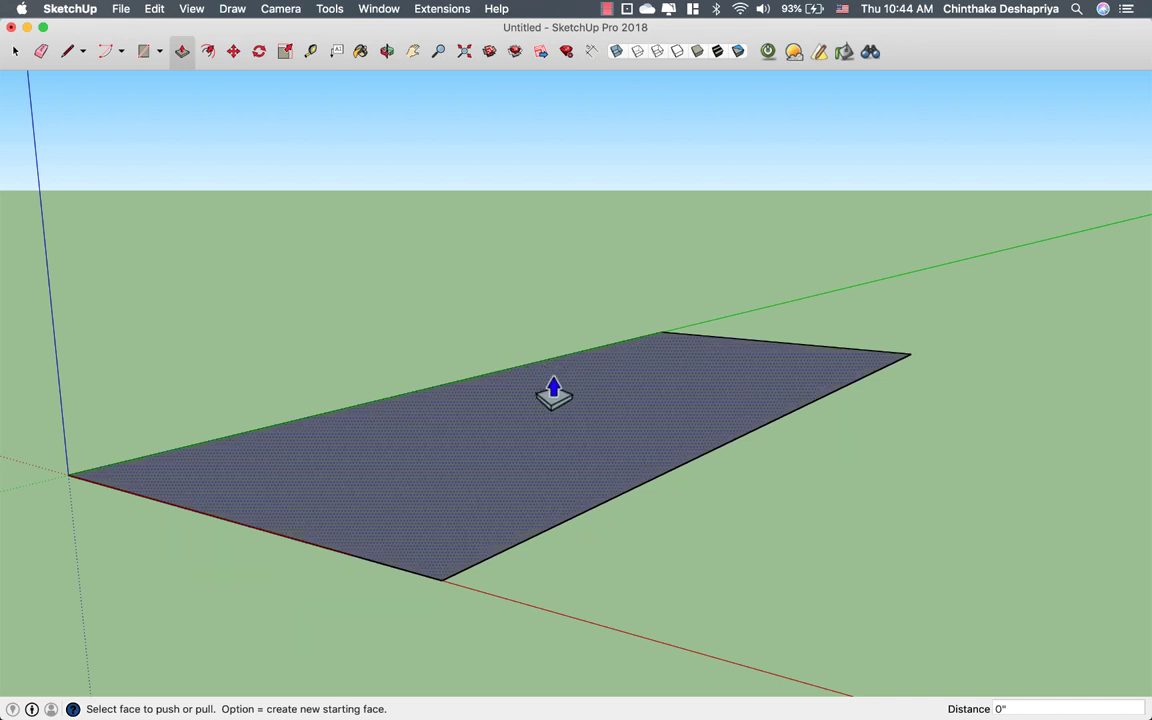
{"action": "left_click_drag", "start_coordinate": [554, 393], "coordinate": [551, 224]}
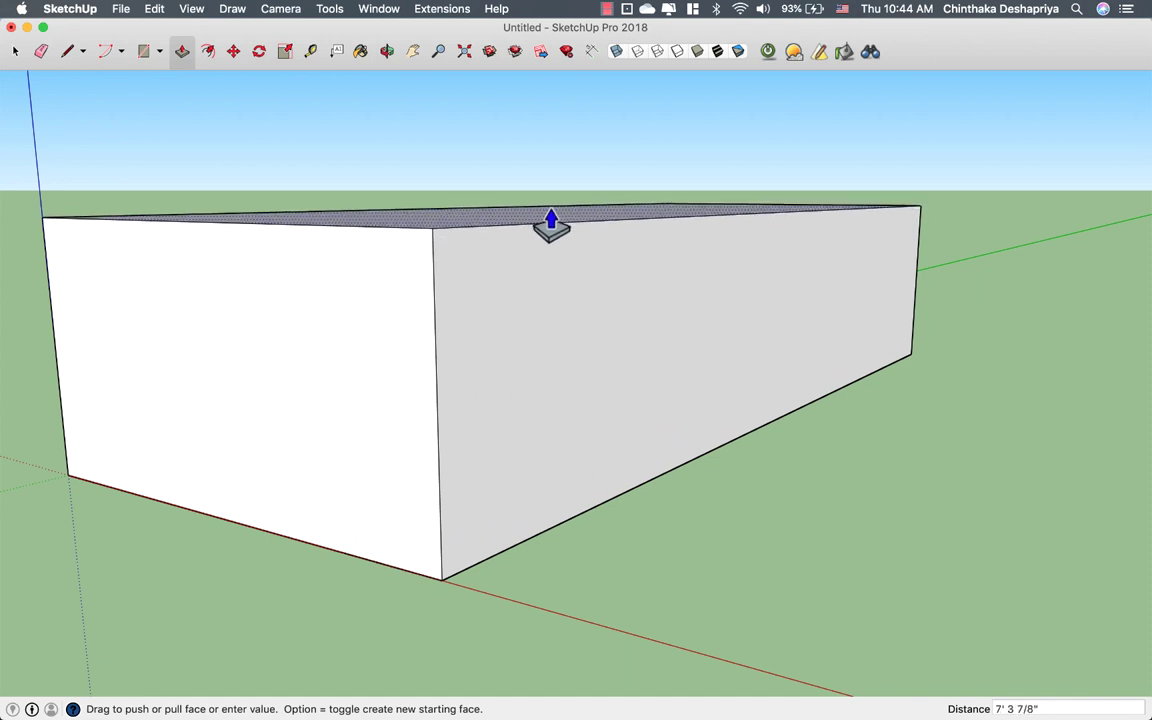
{"action": "left_click_drag", "start_coordinate": [551, 224], "coordinate": [551, 224]}
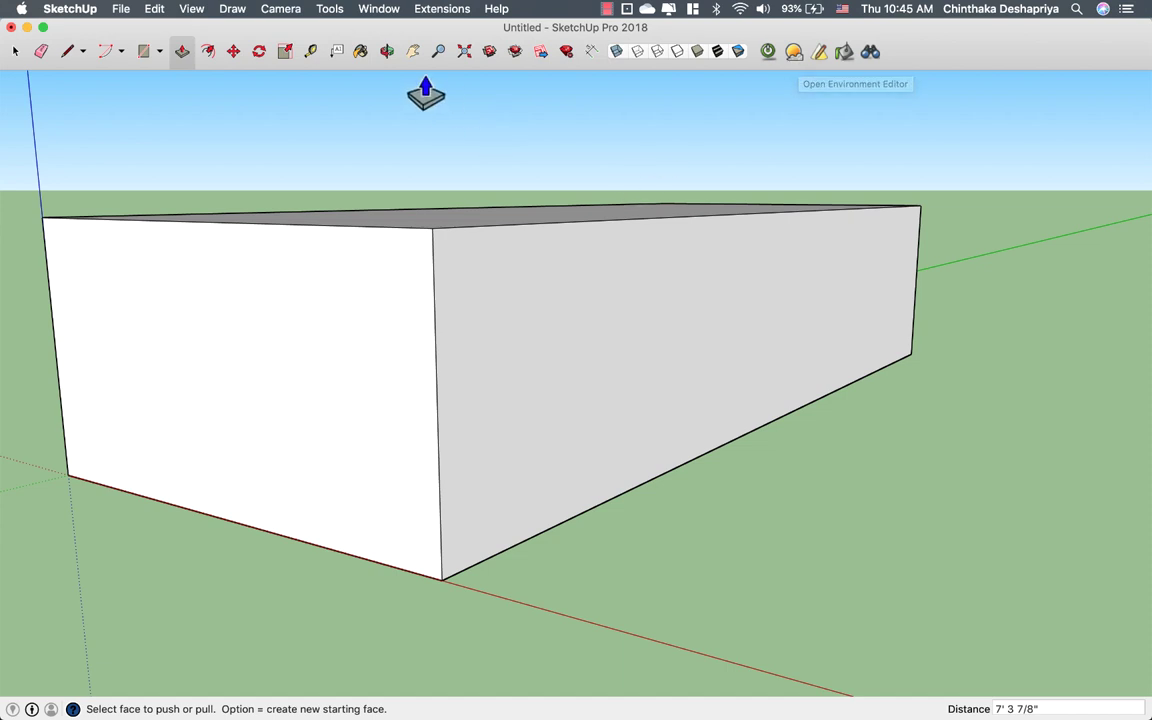
{"action": "left_click", "coordinate": [387, 52]}
{"action": "mouse_move", "coordinate": [514, 131]}
{"action": "left_mouse_down"}
{"action": "mouse_move", "coordinate": [540, 187]}
{"action": "mouse_move", "coordinate": [514, 198]}
{"action": "mouse_move", "coordinate": [528, 207]}
{"action": "mouse_move", "coordinate": [513, 221]}
{"action": "left_mouse_up"}
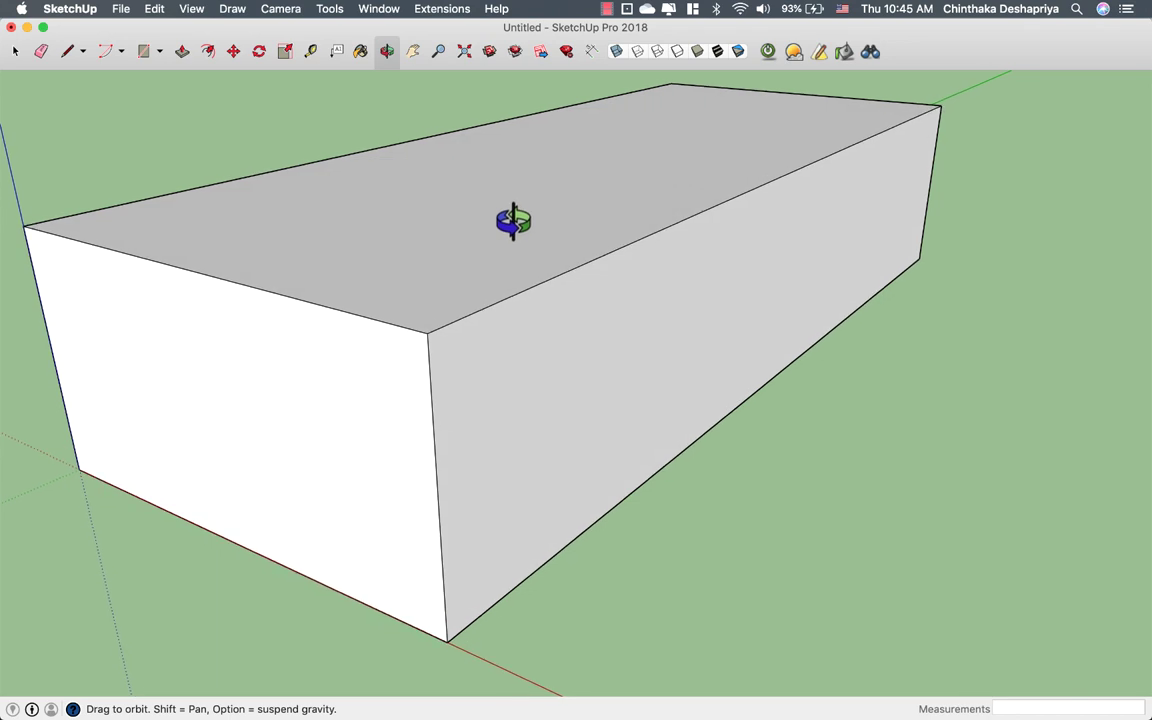
{"action": "left_click", "coordinate": [439, 52]}
{"action": "left_click_drag", "start_coordinate": [495, 178], "coordinate": [490, 337]}
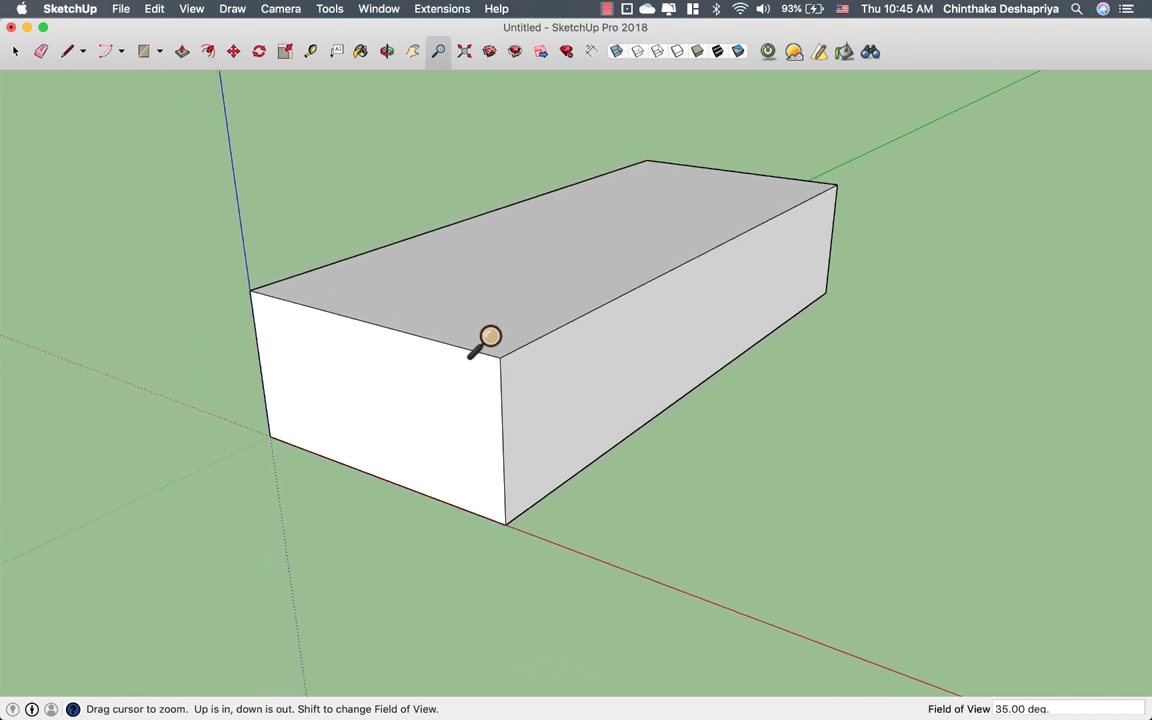
{"action": "key", "text": "h"}
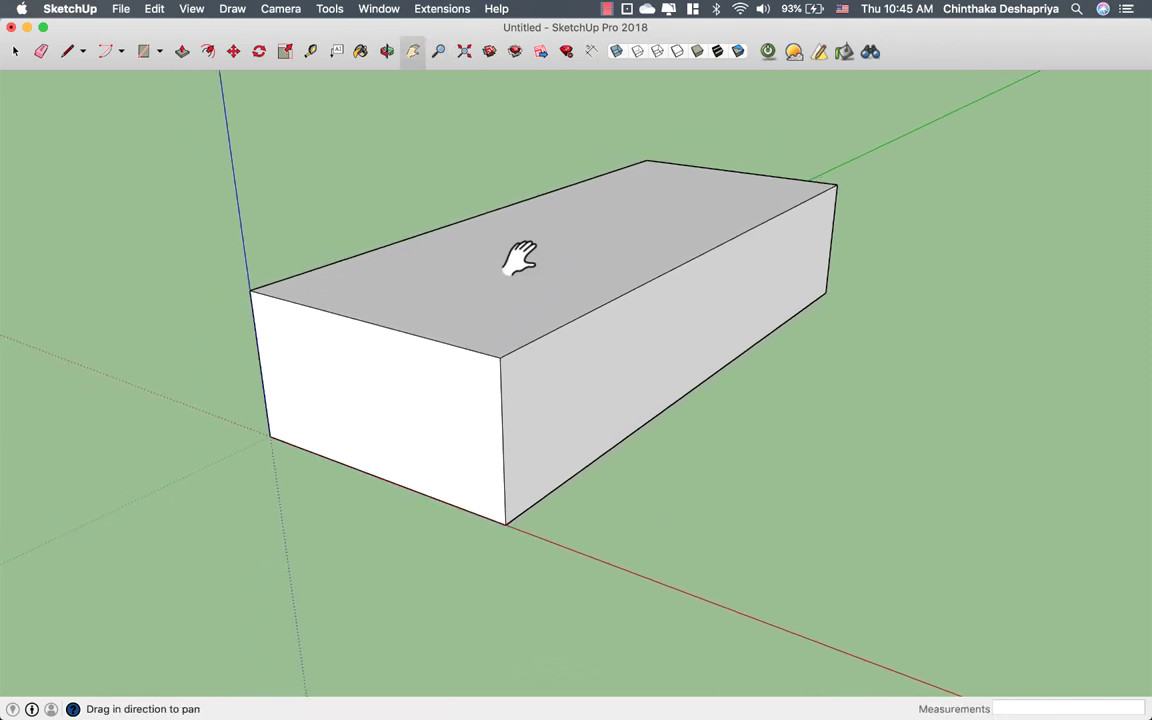
{"action": "left_click_drag", "start_coordinate": [520, 258], "coordinate": [515, 295]}
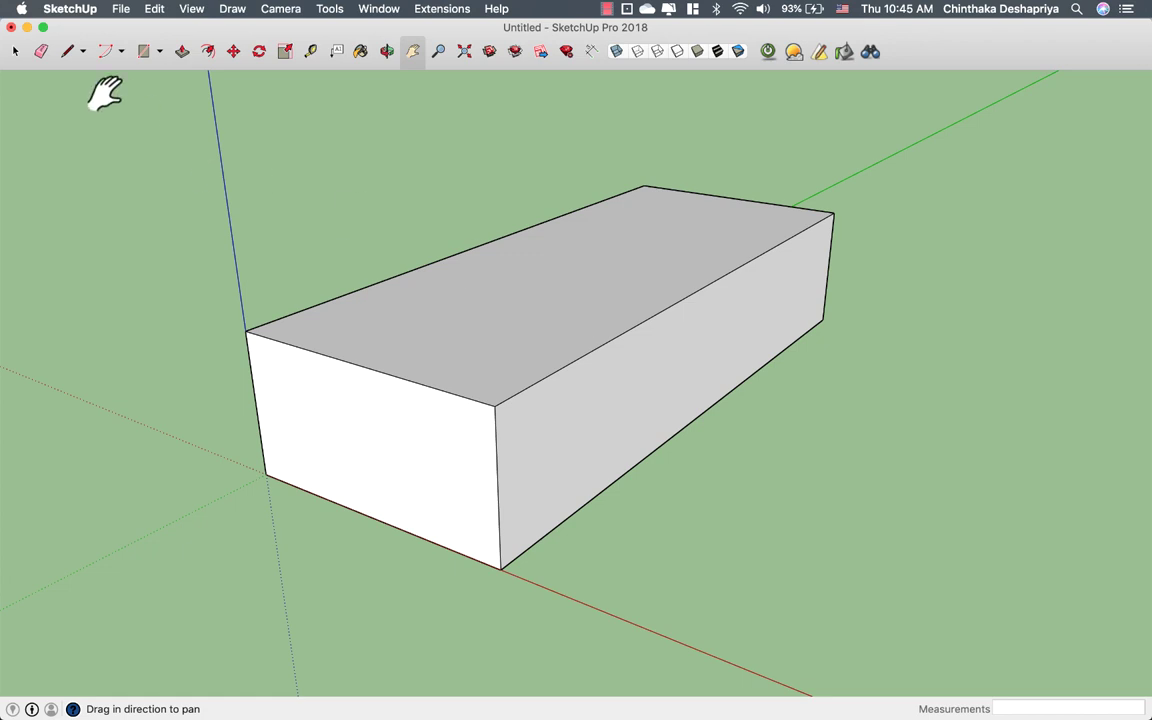
- Draw a 35' 4 1/16" line across the box top between the front and back edge midpoints
{"action": "left_click", "coordinate": [70, 55]}
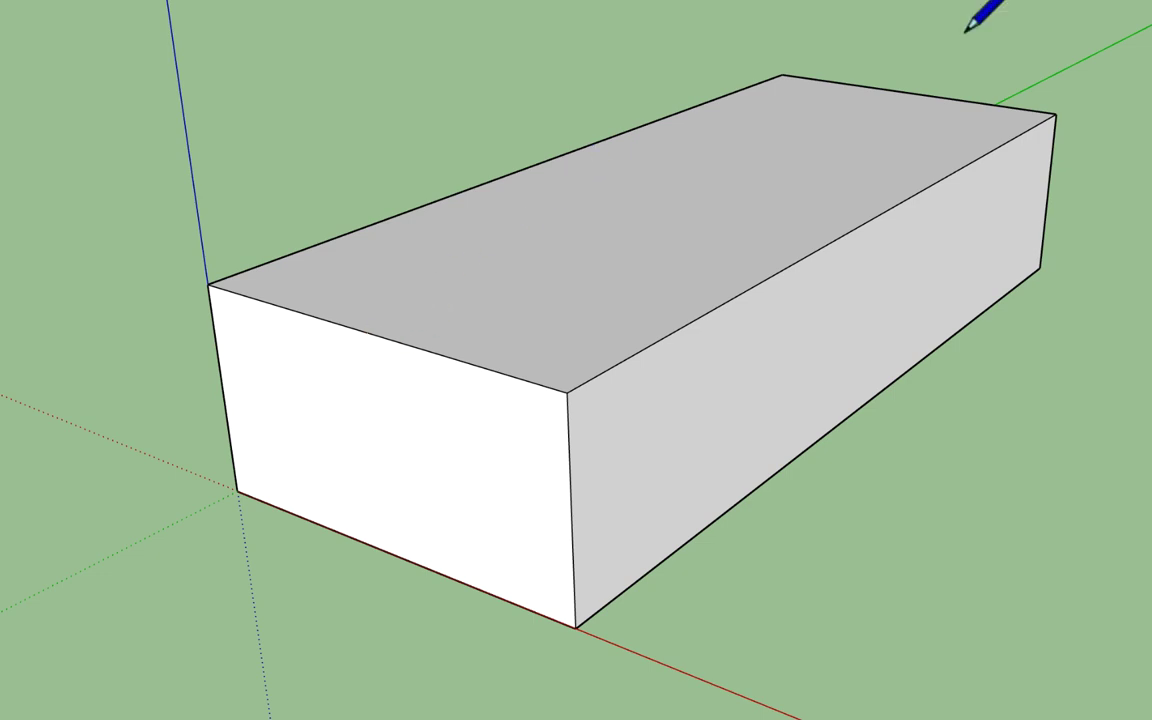
{"action": "left_click", "coordinate": [371, 333]}
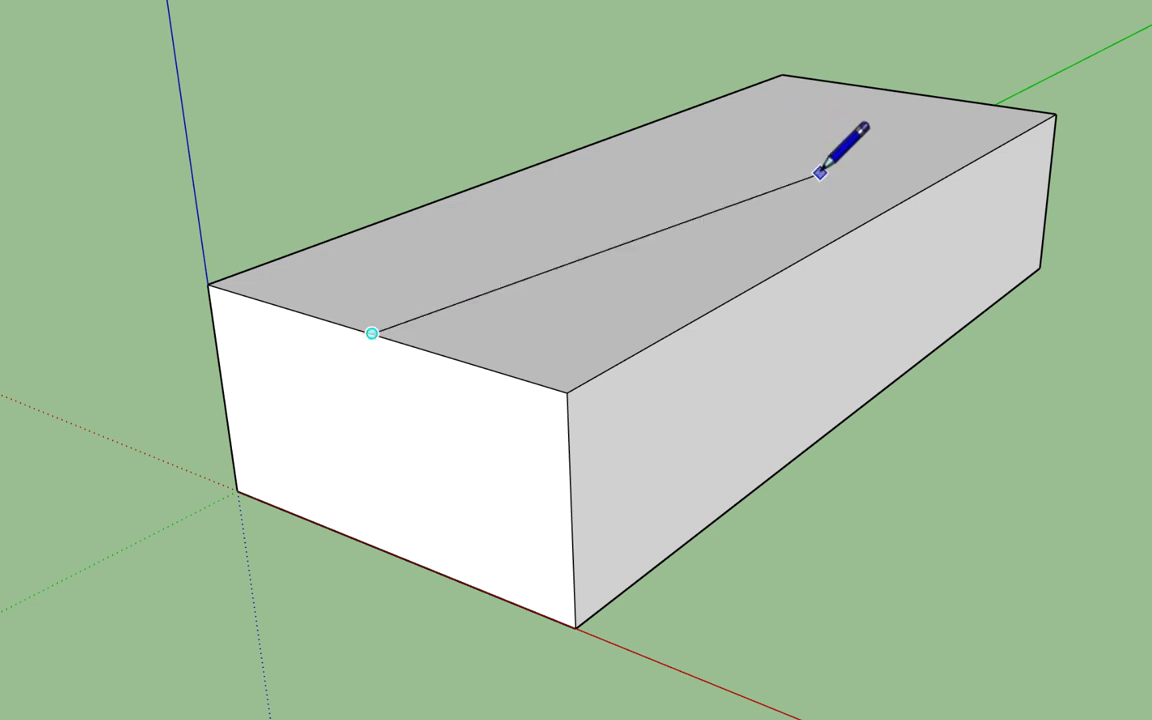
{"action": "left_click", "coordinate": [869, 112]}
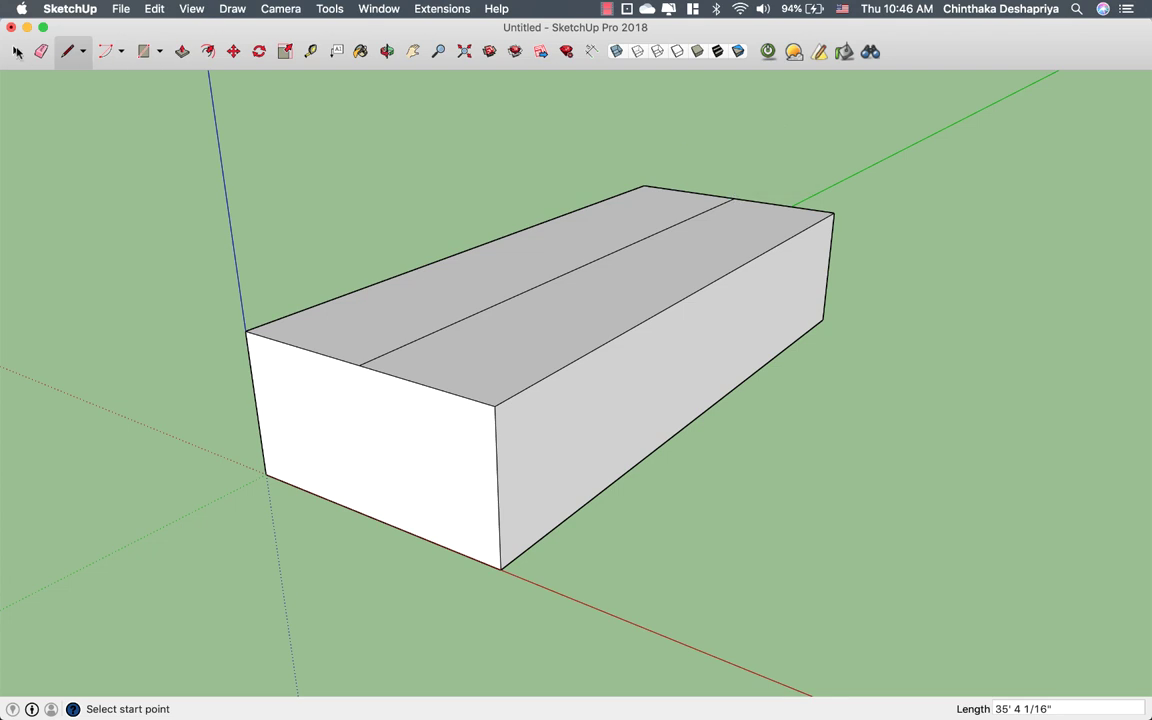
{"action": "left_click", "coordinate": [17, 52]}
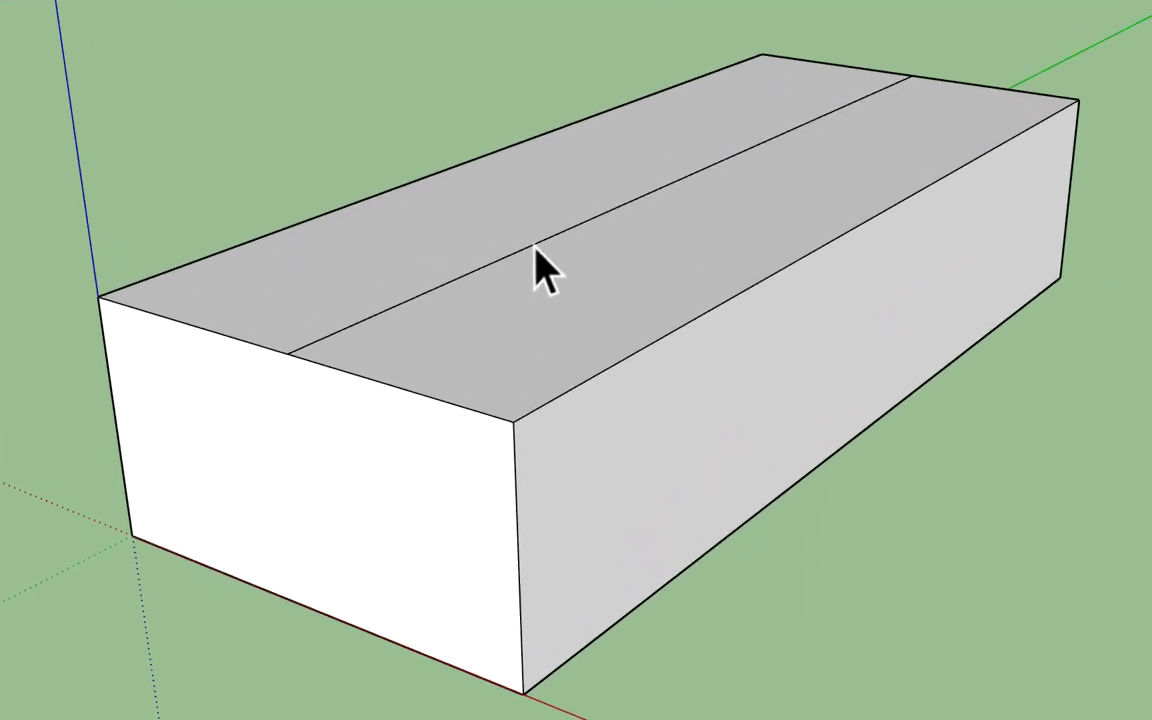
{"action": "left_click", "coordinate": [534, 250]}
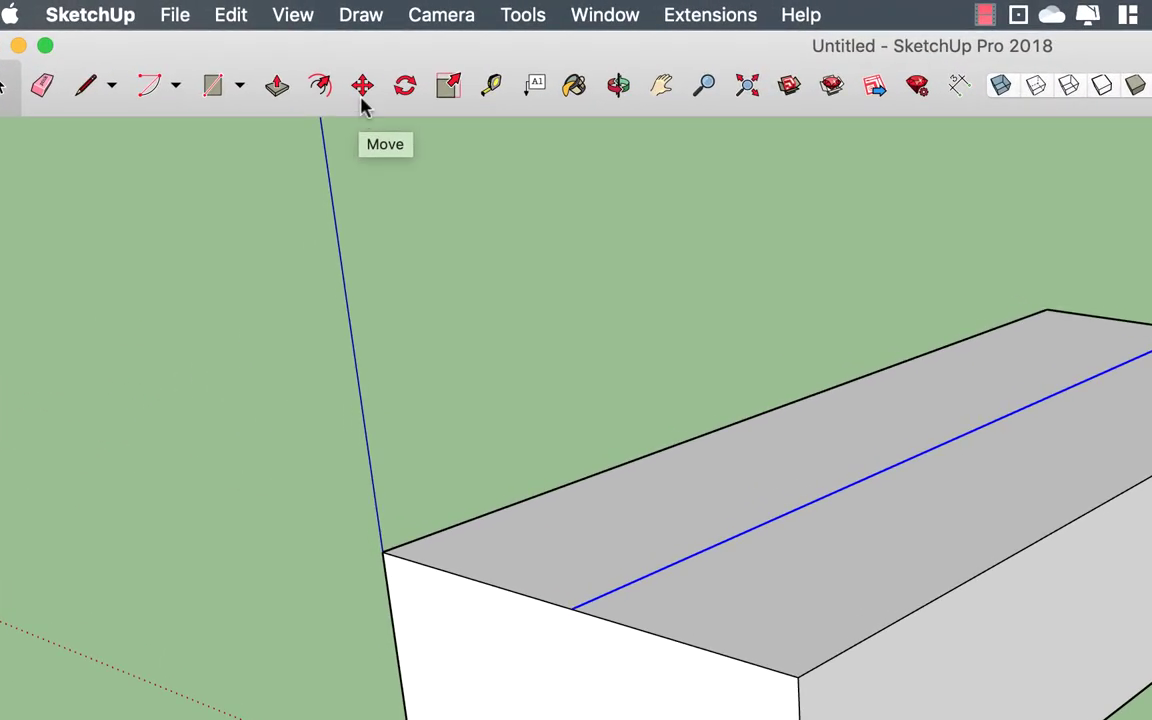
{"action": "left_click", "coordinate": [365, 89]}
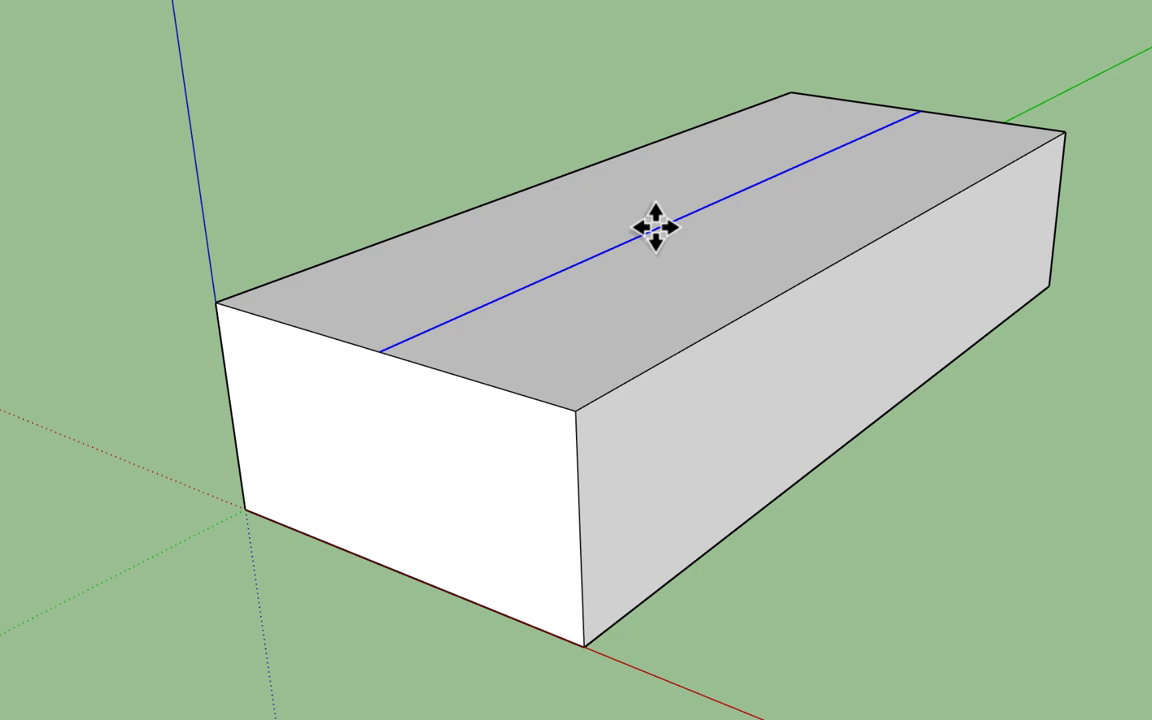
{"action": "left_click_drag", "start_coordinate": [655, 228], "coordinate": [641, 152]}
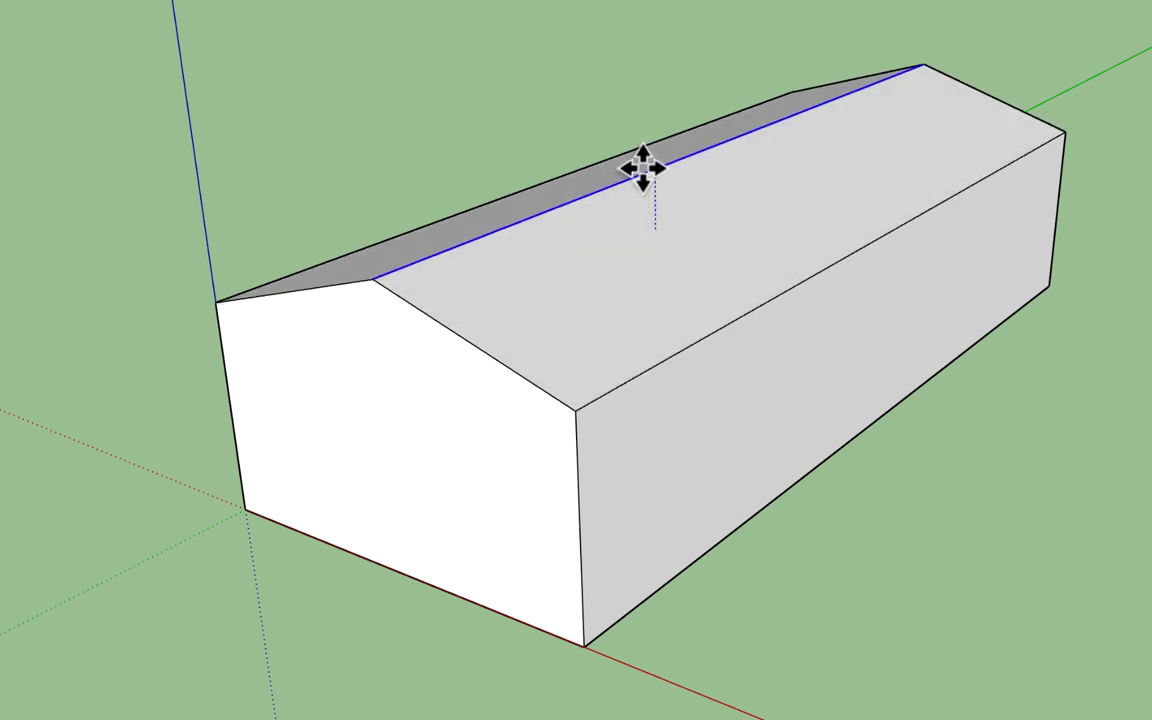
{"action": "left_click_drag", "start_coordinate": [641, 152], "coordinate": [602, 158]}
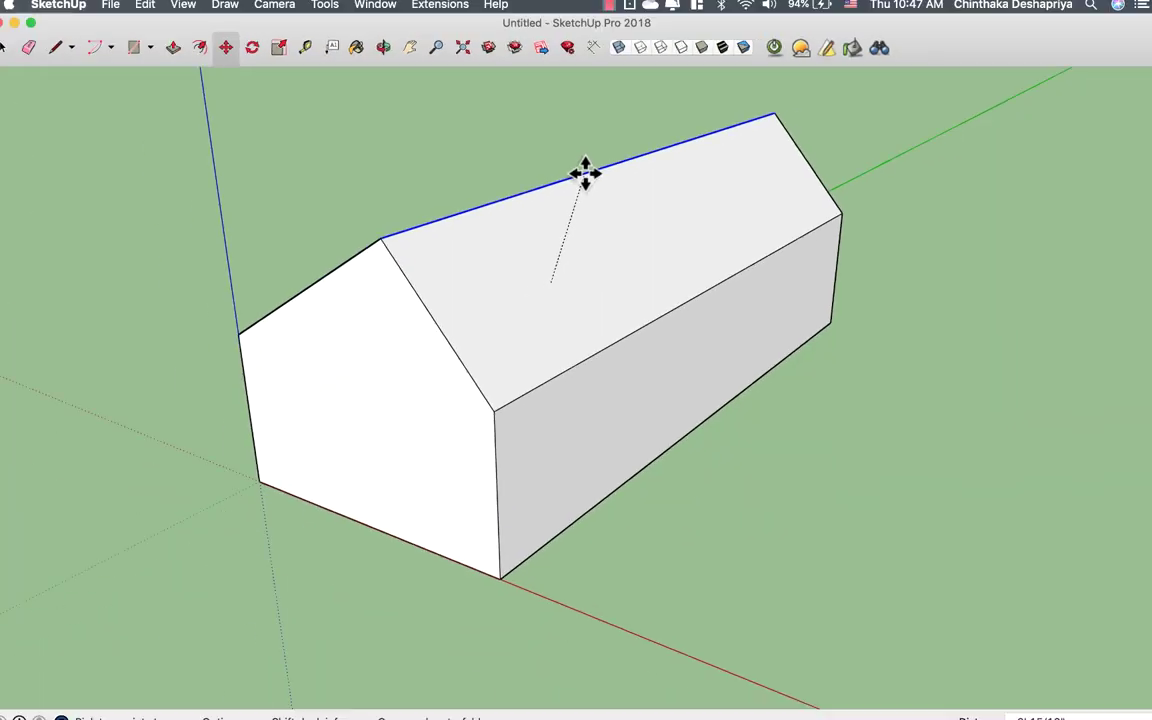
{"action": "mouse_move", "coordinate": [584, 174]}
{"action": "middle_mouse_down"}
{"action": "mouse_move", "coordinate": [246, 115]}
{"action": "mouse_move", "coordinate": [581, 126]}
{"action": "mouse_move", "coordinate": [797, 87]}
{"action": "mouse_move", "coordinate": [720, 190]}
{"action": "mouse_move", "coordinate": [746, 243]}
{"action": "mouse_move", "coordinate": [545, 298]}
{"action": "mouse_move", "coordinate": [545, 272]}
{"action": "mouse_move", "coordinate": [694, 190]}
{"action": "mouse_move", "coordinate": [522, 324]}
{"action": "middle_mouse_up"}
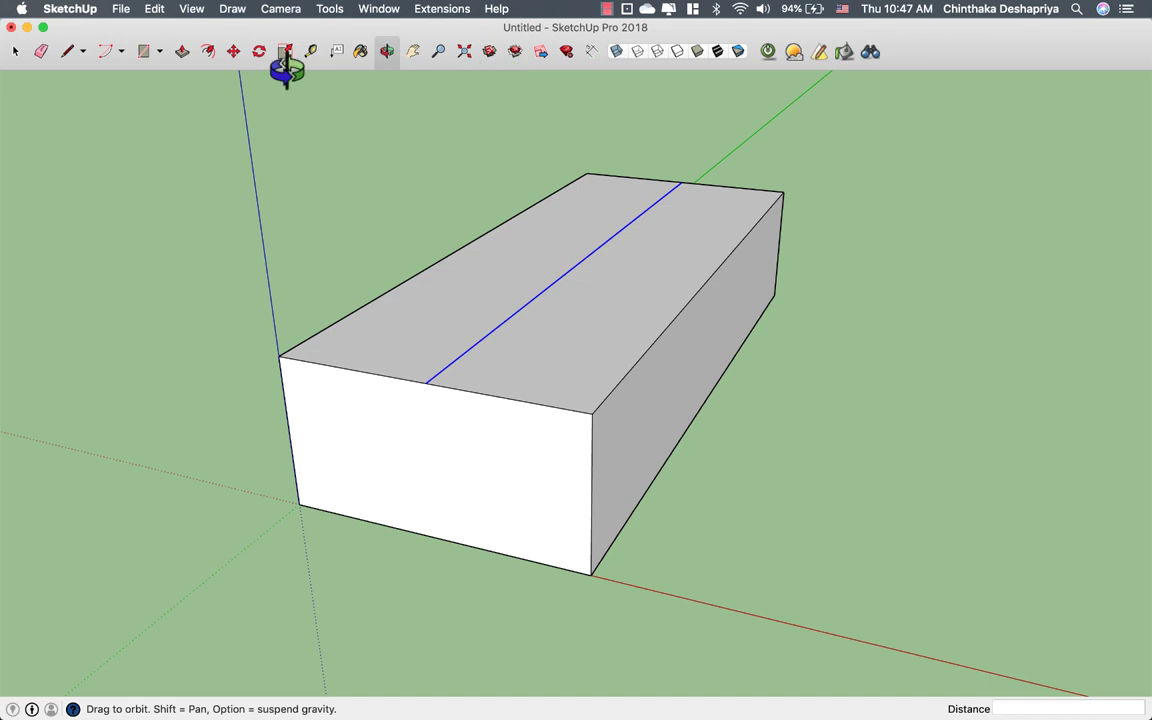
- Move the top centre line straight up along the blue axis to form the gable ridge
{"action": "left_click", "coordinate": [233, 51]}
{"action": "left_click", "coordinate": [558, 279]}
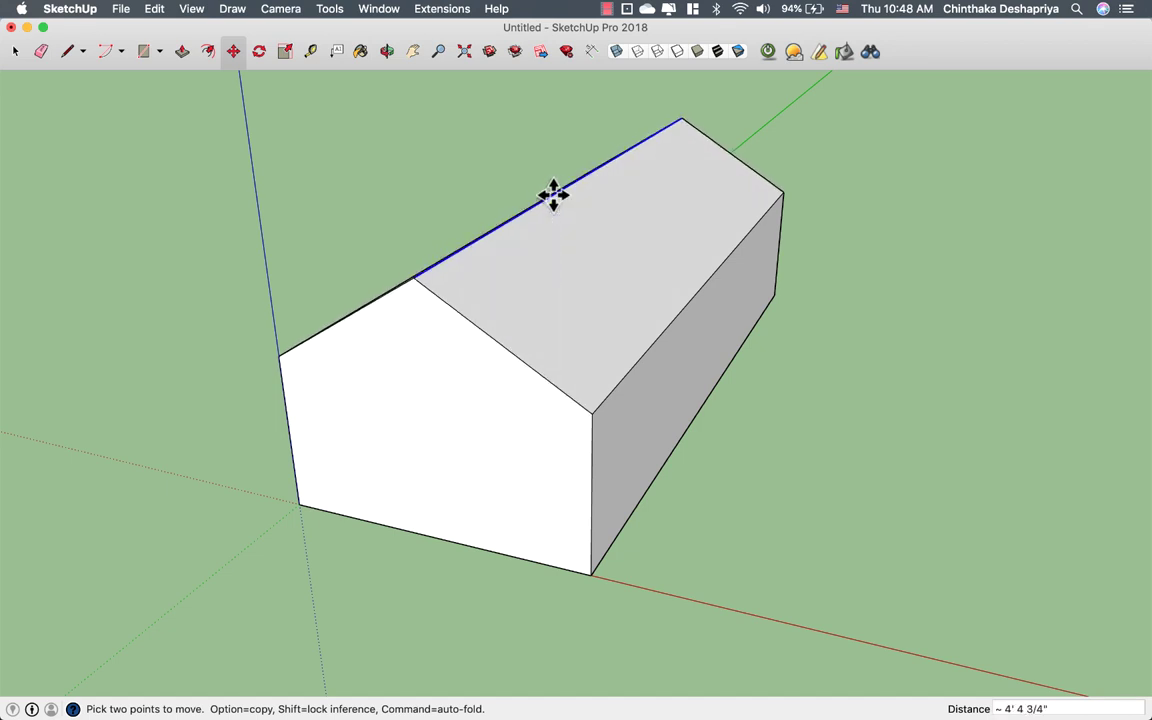
{"action": "key", "text": "Escape"}
{"action": "left_click", "coordinate": [572, 274]}
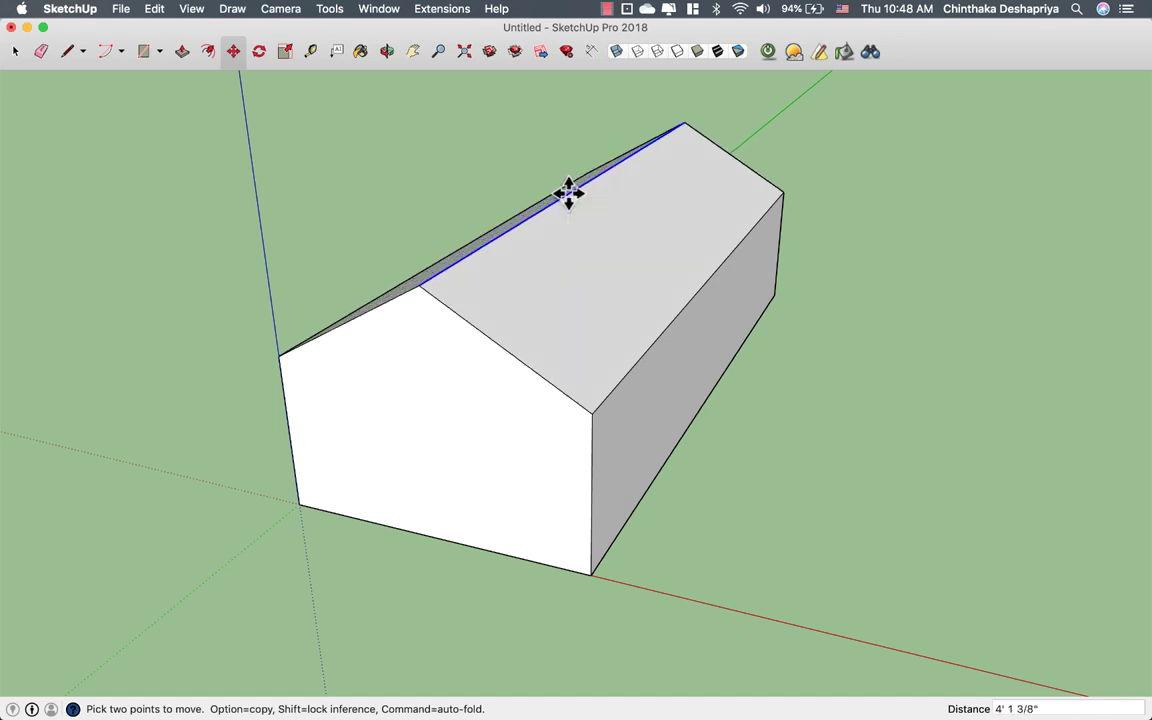
{"action": "key", "text": "o"}
{"action": "mouse_move", "coordinate": [569, 192]}
{"action": "left_mouse_down"}
{"action": "mouse_move", "coordinate": [705, 181]}
{"action": "mouse_move", "coordinate": [746, 198]}
{"action": "mouse_move", "coordinate": [314, 234]}
{"action": "mouse_move", "coordinate": [722, 262]}
{"action": "mouse_move", "coordinate": [410, 318]}
{"action": "mouse_move", "coordinate": [517, 288]}
{"action": "mouse_move", "coordinate": [669, 159]}
{"action": "mouse_move", "coordinate": [766, 386]}
{"action": "mouse_move", "coordinate": [822, 276]}
{"action": "mouse_move", "coordinate": [633, 321]}
{"action": "mouse_move", "coordinate": [712, 327]}
{"action": "left_mouse_up"}
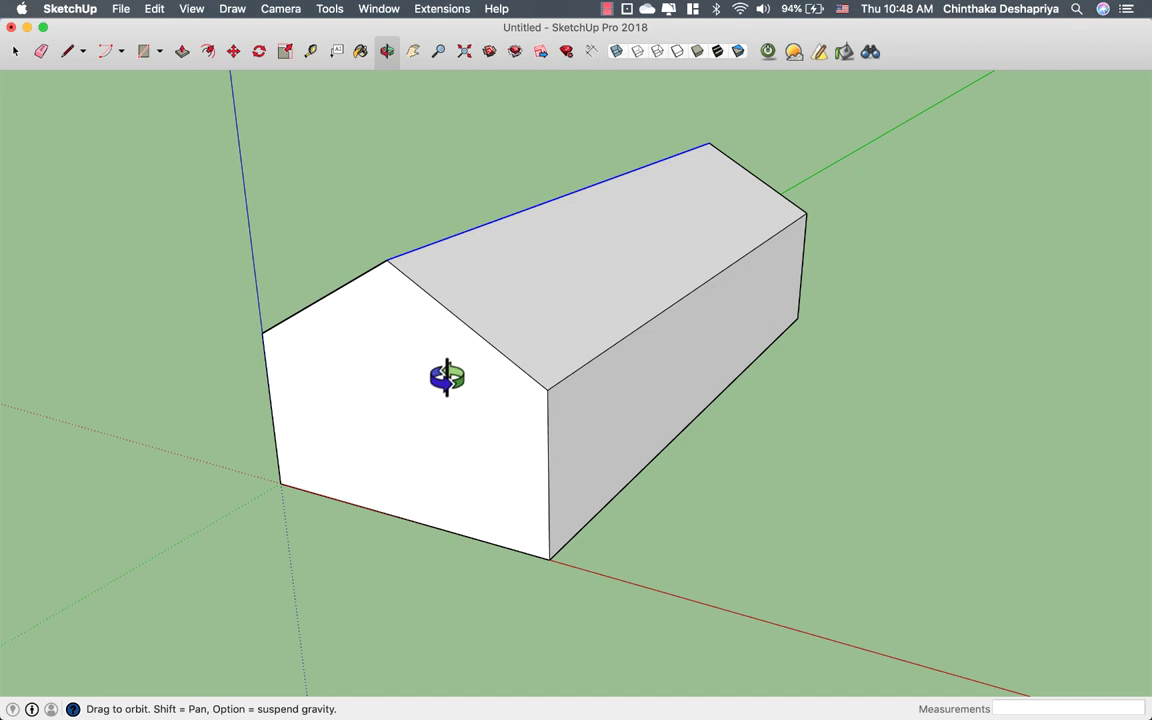
{"action": "left_click_drag", "start_coordinate": [710, 309], "coordinate": [600, 325]}
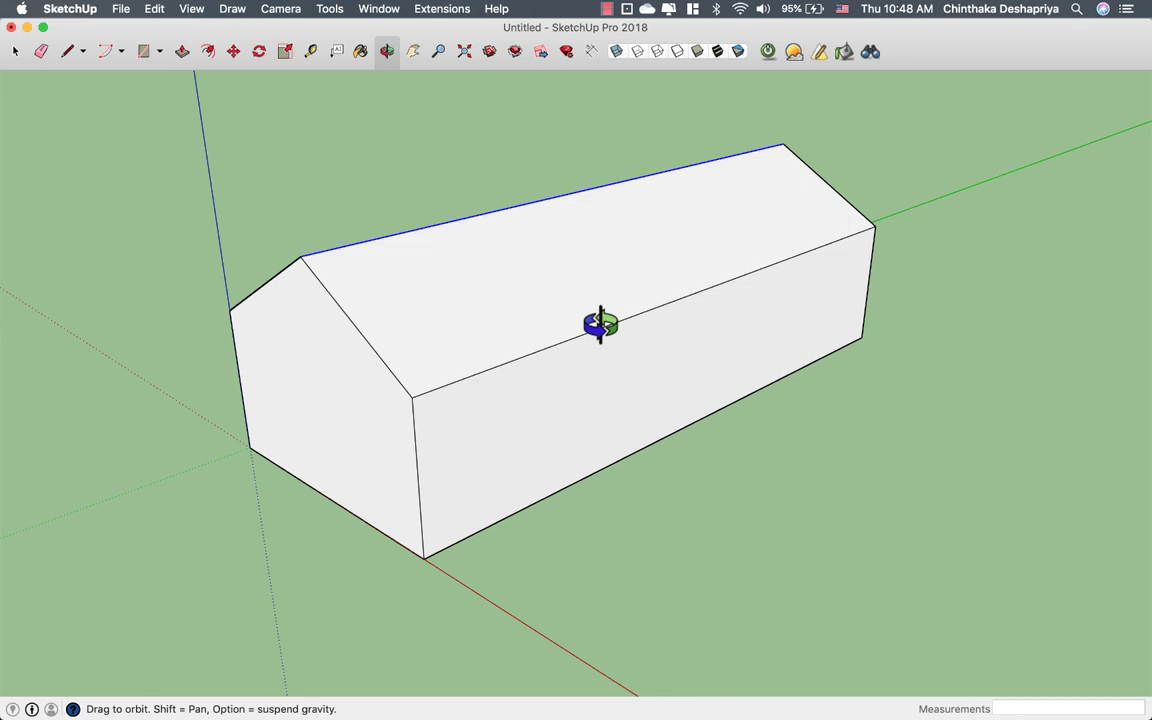
{"action": "left_click_drag", "start_coordinate": [600, 325], "coordinate": [585, 235]}
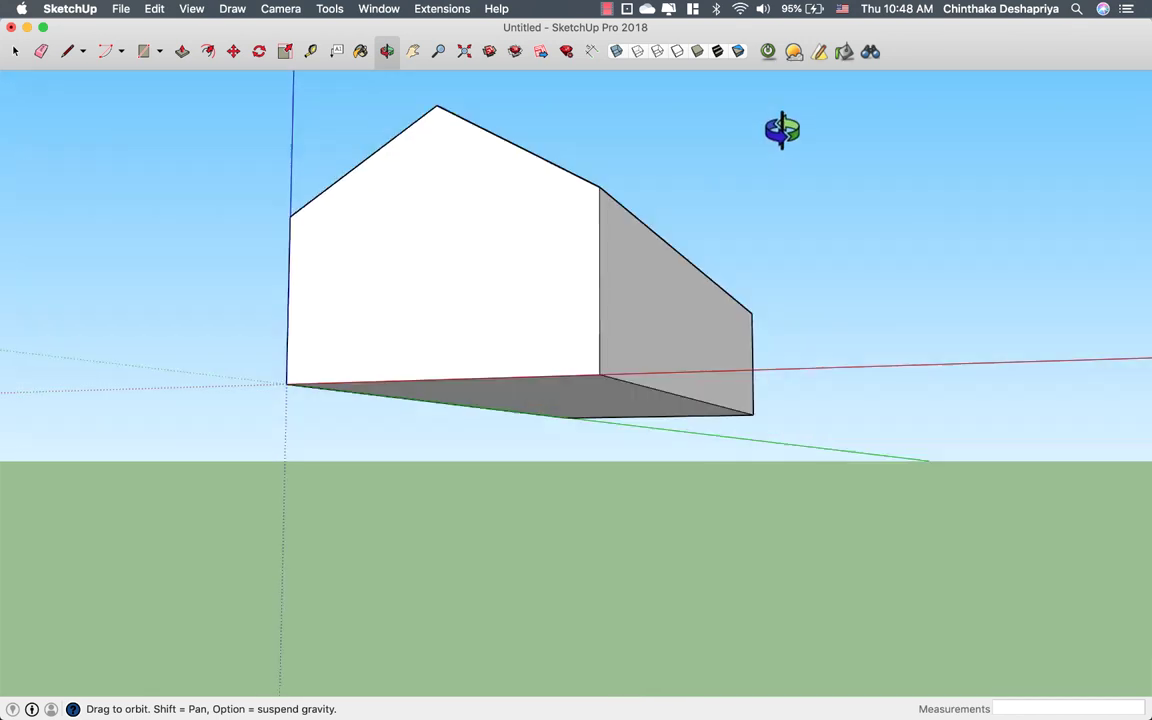
{"action": "left_click_drag", "start_coordinate": [585, 235], "coordinate": [590, 247]}
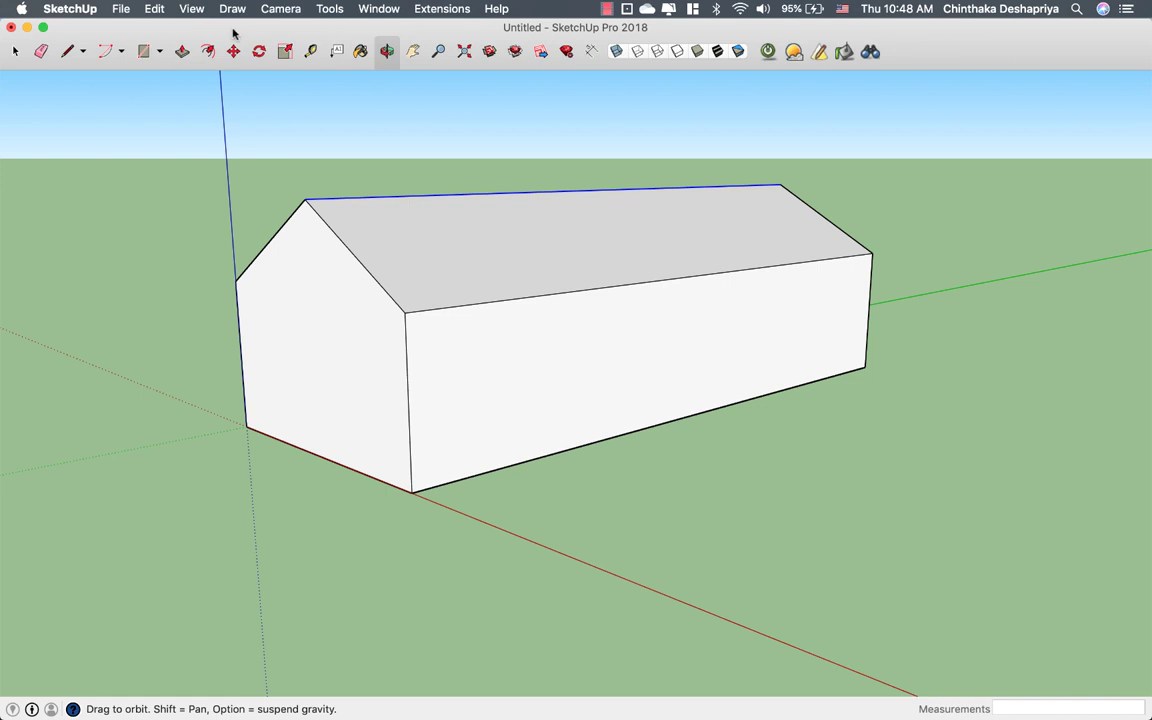
{"action": "left_click", "coordinate": [144, 50]}
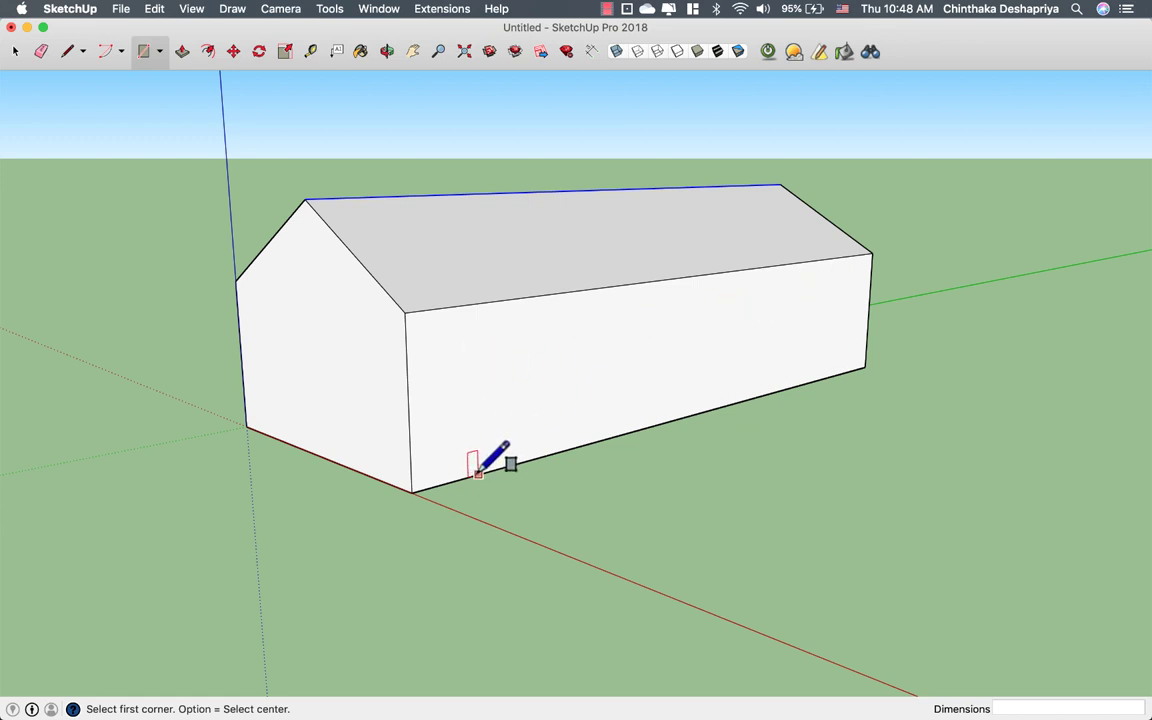
- Outline a tall door rectangle on the long wall, its base on the ground near the gable end
{"action": "left_click", "coordinate": [476, 473]}
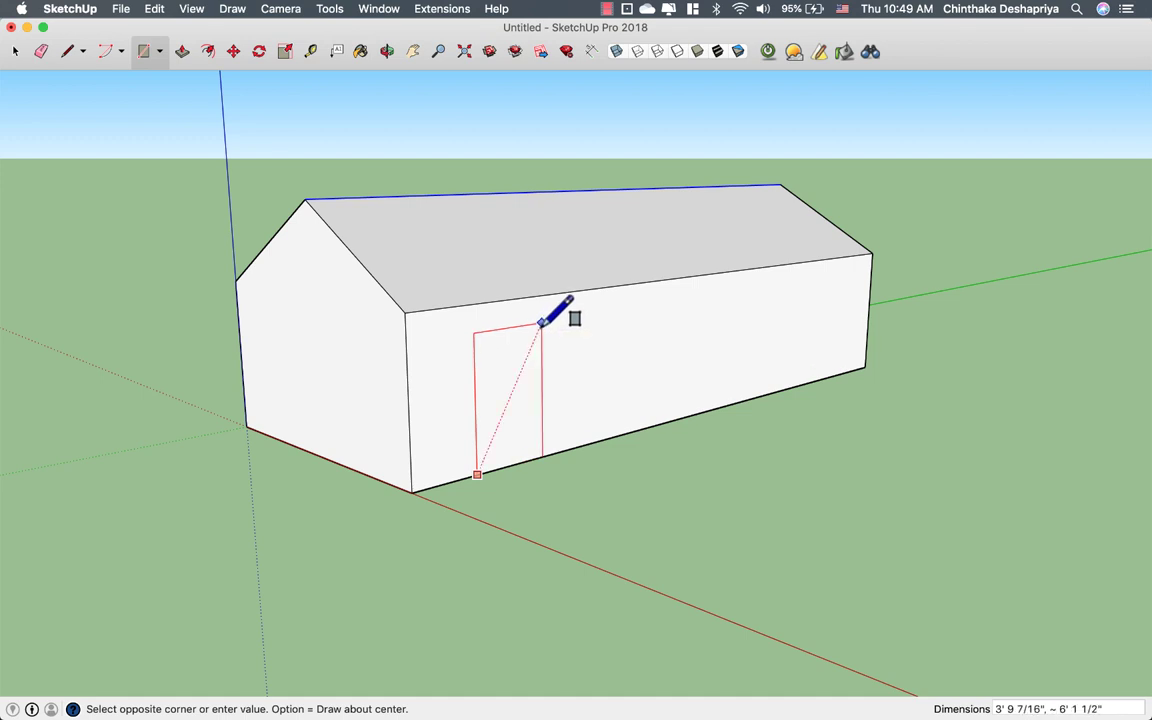
{"action": "left_click", "coordinate": [541, 323]}
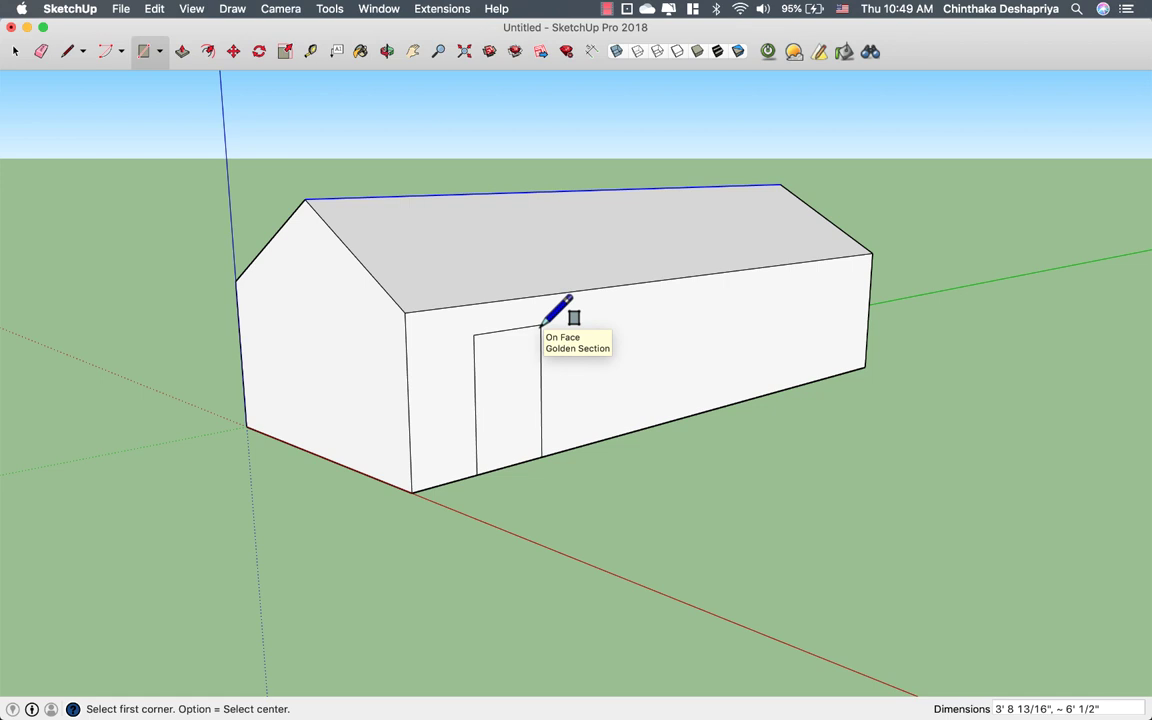
{"action": "left_click", "coordinate": [545, 322]}
{"action": "mouse_move", "coordinate": [509, 329]}
{"action": "middle_mouse_down"}
{"action": "mouse_move", "coordinate": [725, 137]}
{"action": "mouse_move", "coordinate": [975, 360]}
{"action": "mouse_move", "coordinate": [789, 316]}
{"action": "mouse_move", "coordinate": [766, 355]}
{"action": "mouse_move", "coordinate": [703, 328]}
{"action": "mouse_move", "coordinate": [764, 311]}
{"action": "middle_mouse_up"}
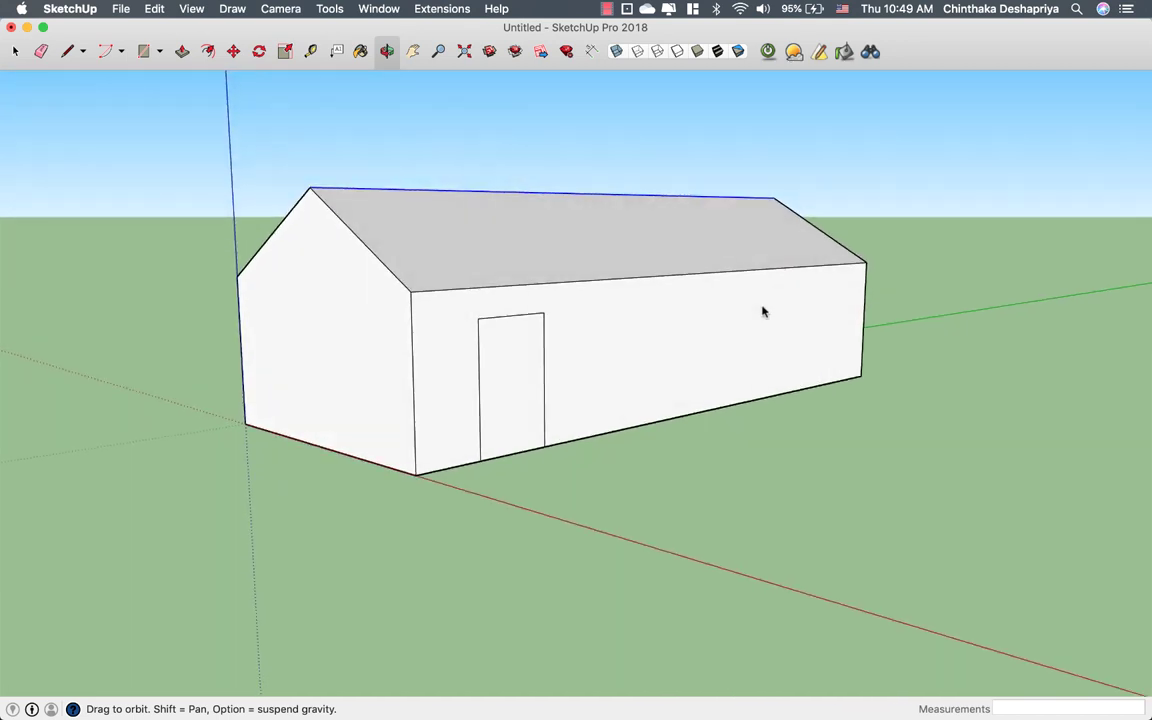
{"action": "scroll", "coordinate": [558, 375], "scroll_direction": "up", "scroll_amount": 3}
{"action": "scroll", "coordinate": [558, 375], "scroll_direction": "up", "scroll_amount": 3}
{"action": "right_click", "coordinate": [558, 377]}
{"action": "left_click", "coordinate": [548, 406]}
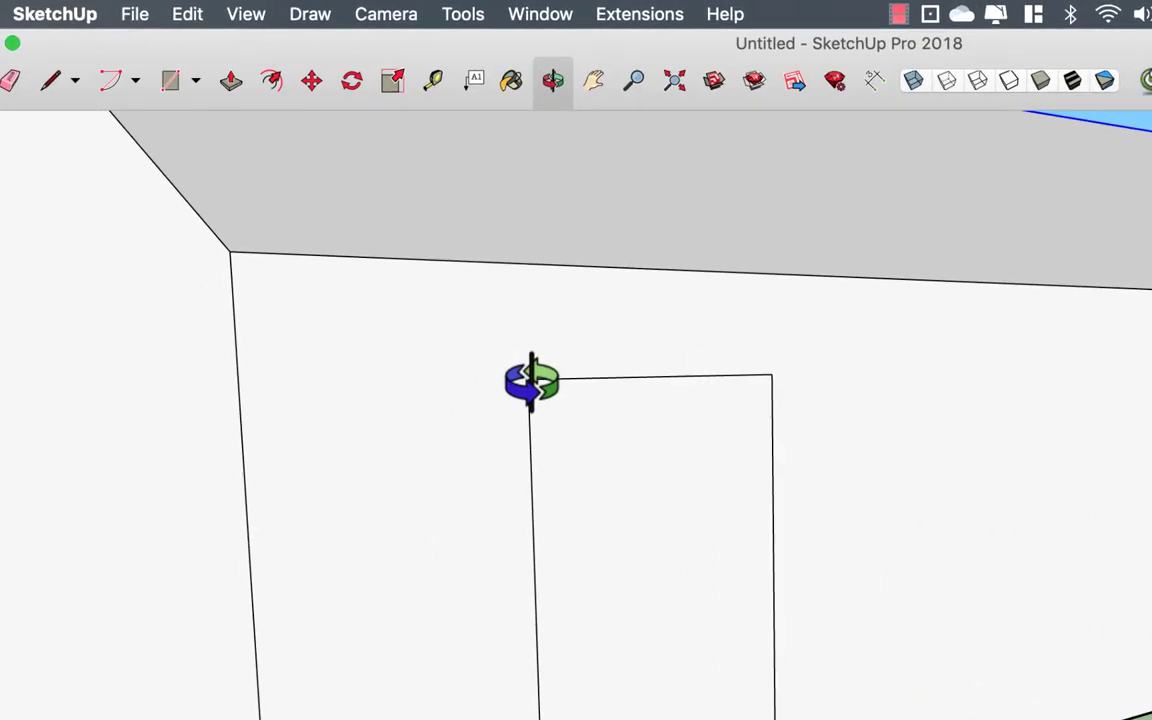
- Offset the door outline outward by about 4 5/8" to mark the frame
{"action": "left_click", "coordinate": [284, 88]}
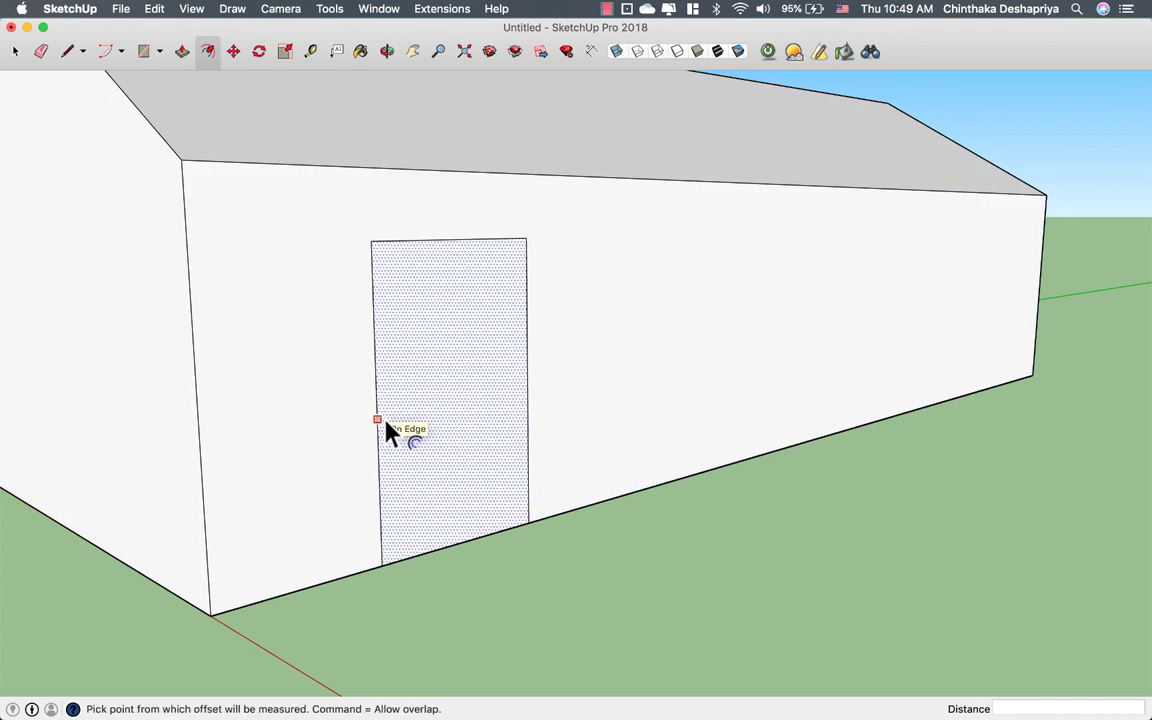
{"action": "left_click", "coordinate": [386, 423]}
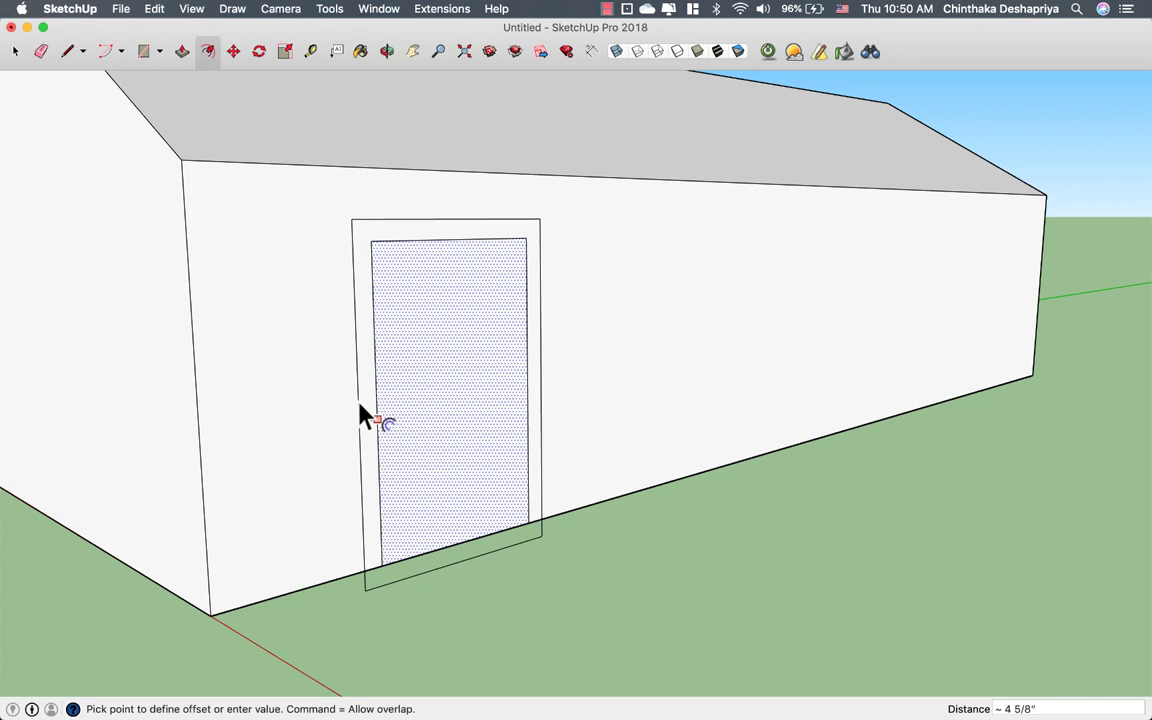
{"action": "left_click", "coordinate": [362, 416]}
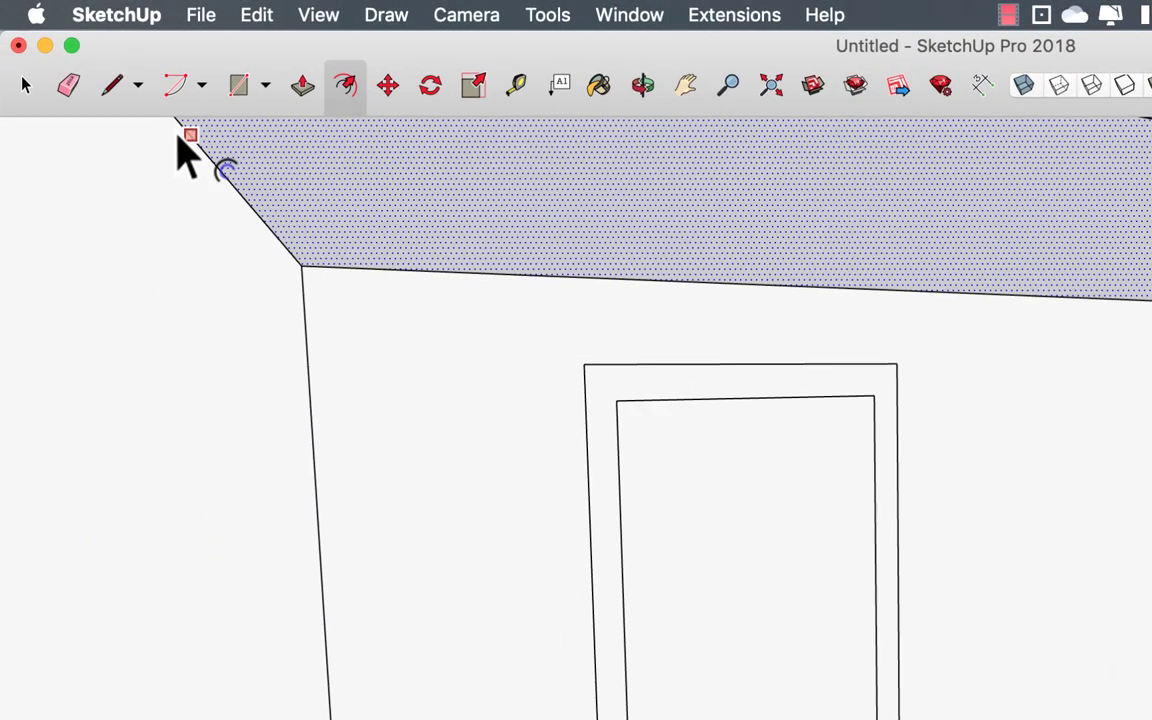
{"action": "left_click", "coordinate": [70, 87]}
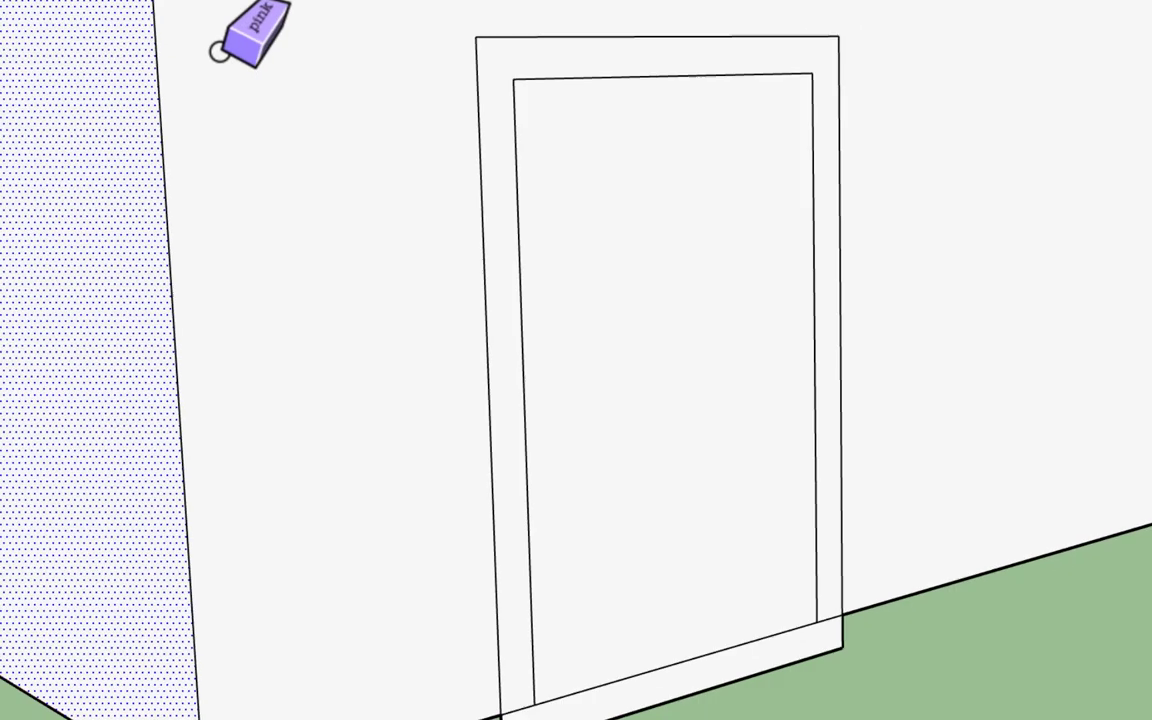
- Erase the door's bottom edge and the frame's lower offset line at the threshold
{"action": "left_click_drag", "start_coordinate": [436, 612], "coordinate": [806, 496]}
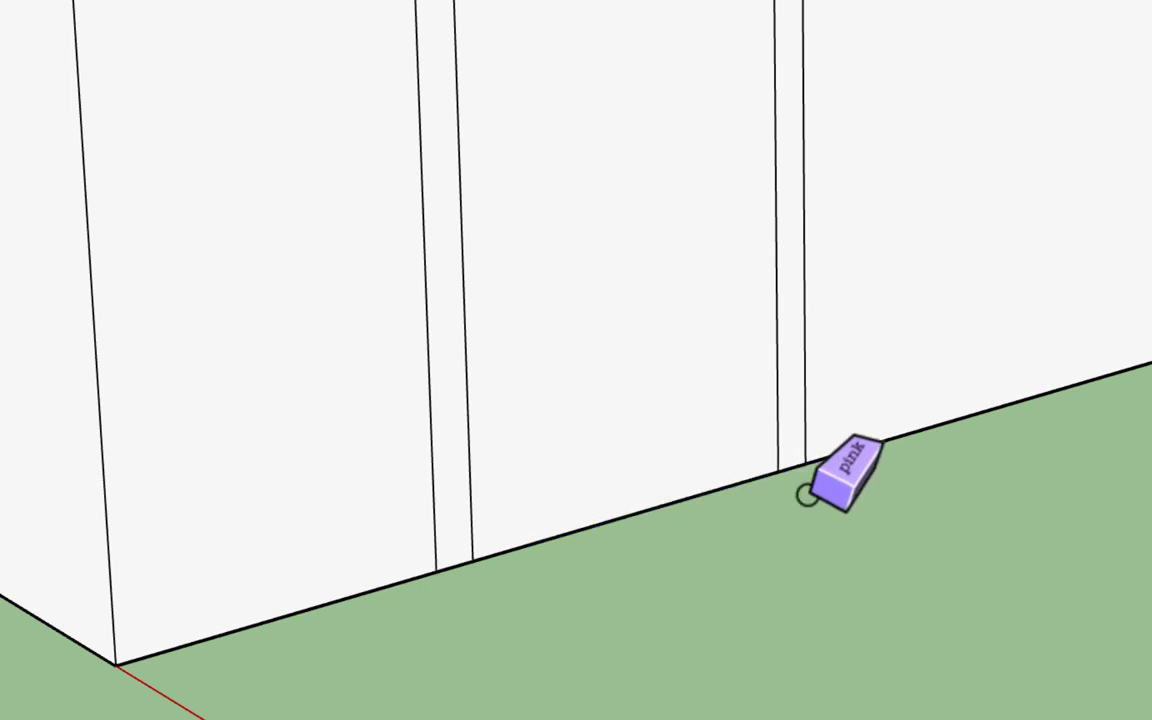
{"action": "key", "text": "ctrl+z"}
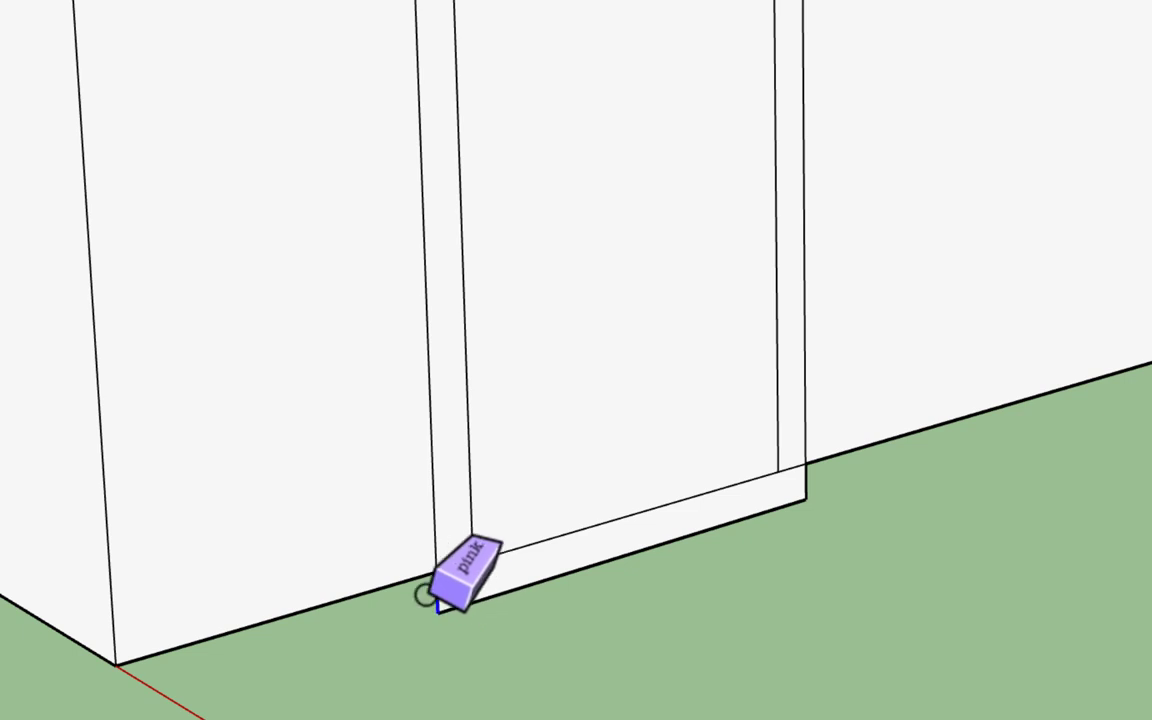
{"action": "left_click_drag", "start_coordinate": [424, 596], "coordinate": [601, 556]}
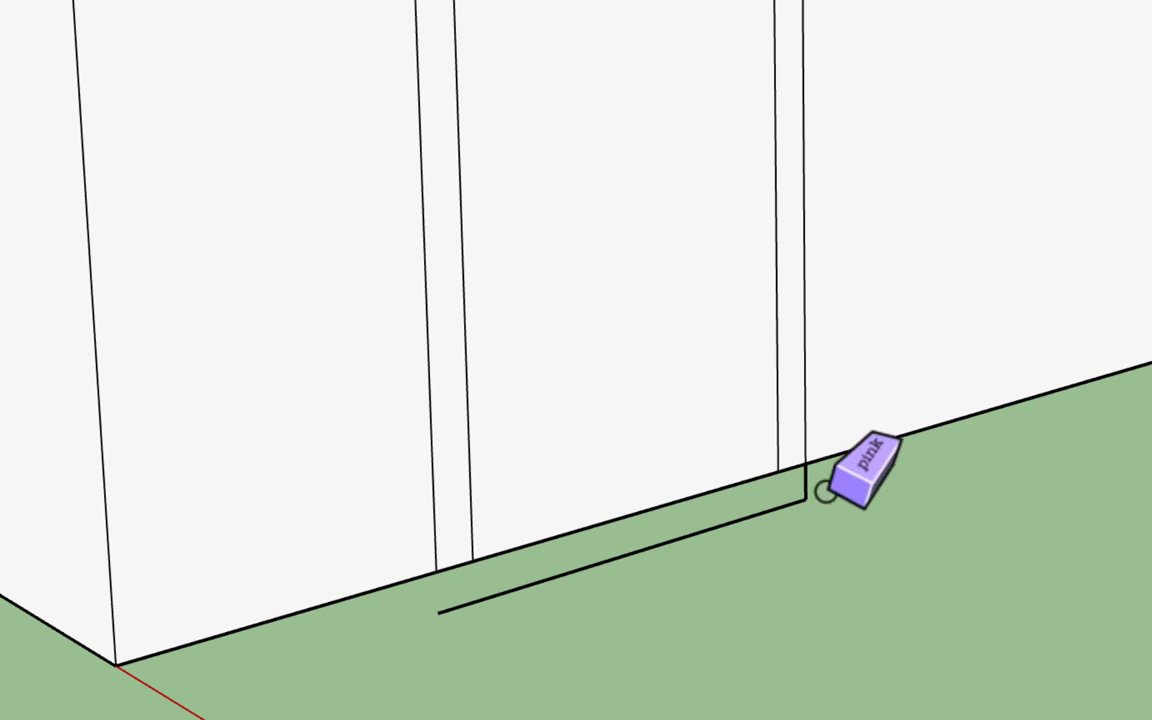
{"action": "mouse_move", "coordinate": [418, 599]}
{"action": "left_mouse_down"}
{"action": "mouse_move", "coordinate": [816, 508]}
{"action": "mouse_move", "coordinate": [792, 483]}
{"action": "left_mouse_up"}
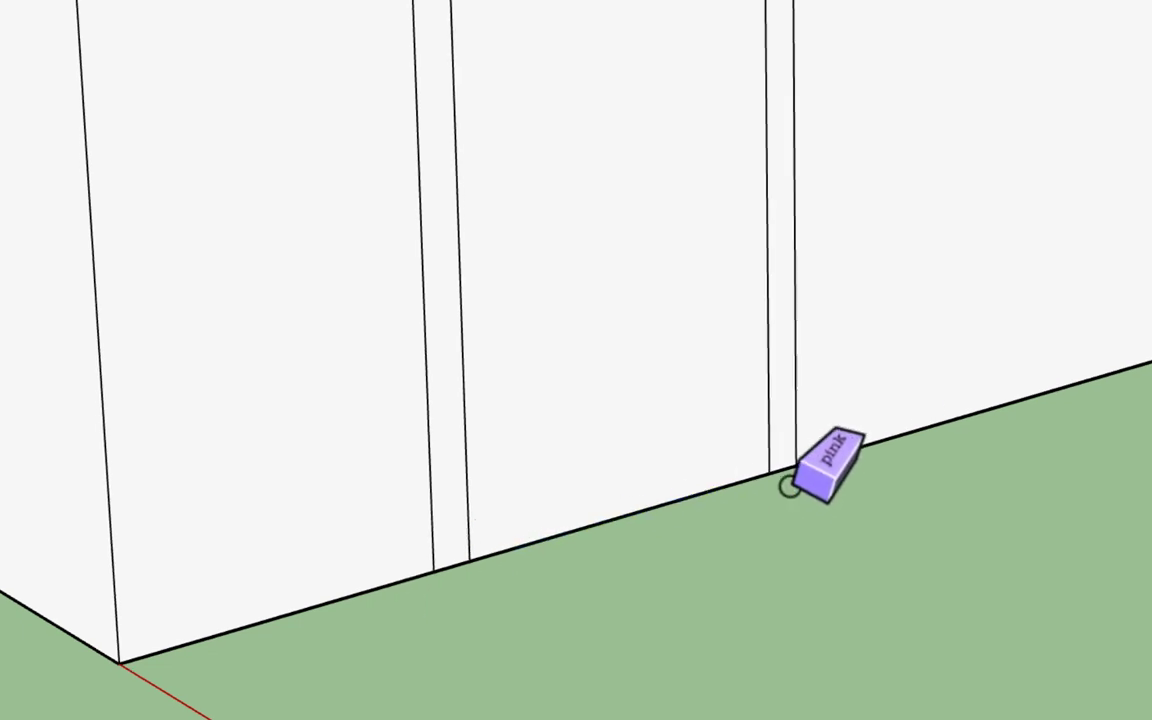
{"action": "scroll", "coordinate": [641, 495], "scroll_direction": "down", "scroll_amount": 3}
{"action": "key", "text": "o"}
{"action": "mouse_move", "coordinate": [560, 514]}
{"action": "left_mouse_down"}
{"action": "mouse_move", "coordinate": [527, 337]}
{"action": "mouse_move", "coordinate": [777, 537]}
{"action": "mouse_move", "coordinate": [690, 547]}
{"action": "mouse_move", "coordinate": [702, 560]}
{"action": "mouse_move", "coordinate": [668, 565]}
{"action": "left_mouse_up"}
{"action": "key", "text": "h"}
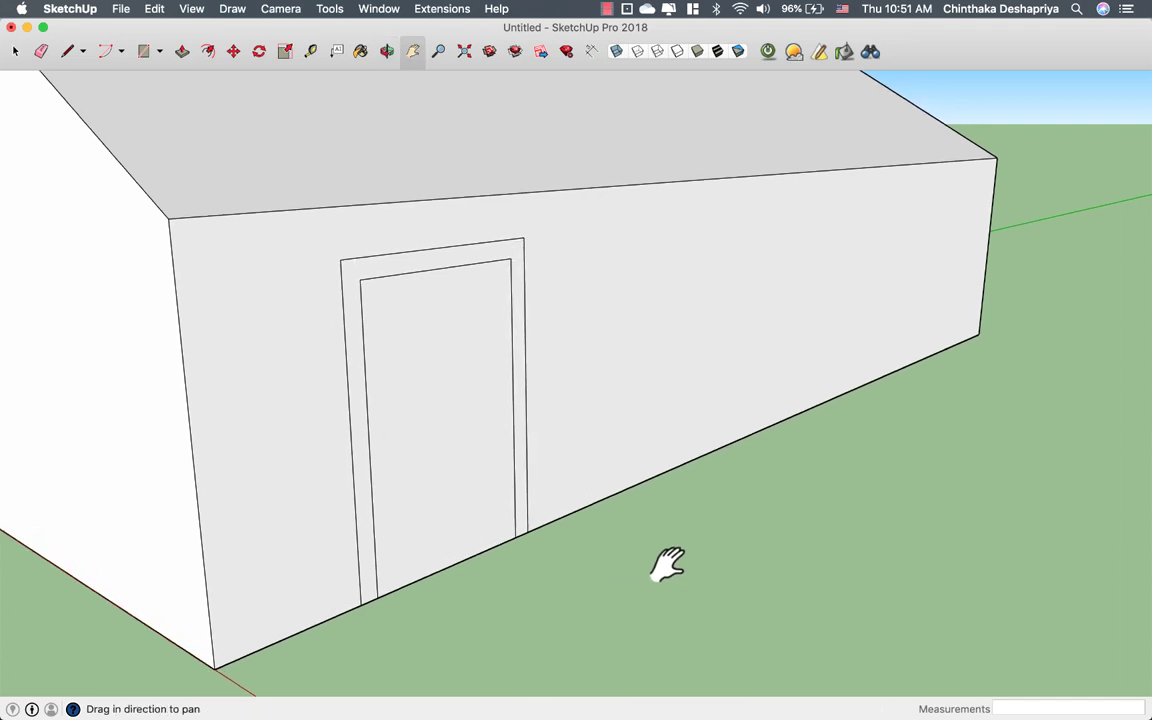
- Pull the door-frame face out 1 7/8" from the wall as raised trim
{"action": "key", "text": "o"}
{"action": "mouse_move", "coordinate": [664, 561]}
{"action": "left_mouse_down"}
{"action": "mouse_move", "coordinate": [805, 218]}
{"action": "mouse_move", "coordinate": [838, 342]}
{"action": "mouse_move", "coordinate": [685, 322]}
{"action": "mouse_move", "coordinate": [674, 373]}
{"action": "mouse_move", "coordinate": [607, 427]}
{"action": "mouse_move", "coordinate": [525, 437]}
{"action": "mouse_move", "coordinate": [560, 489]}
{"action": "mouse_move", "coordinate": [473, 548]}
{"action": "left_mouse_up"}
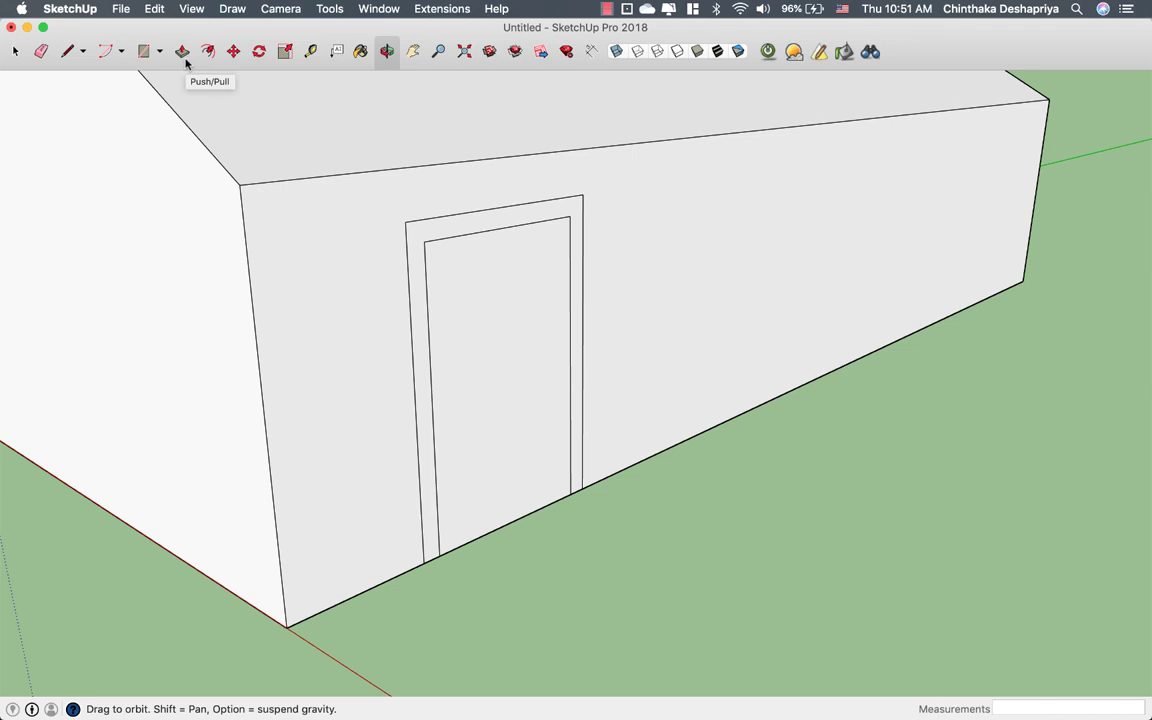
{"action": "left_click", "coordinate": [183, 52]}
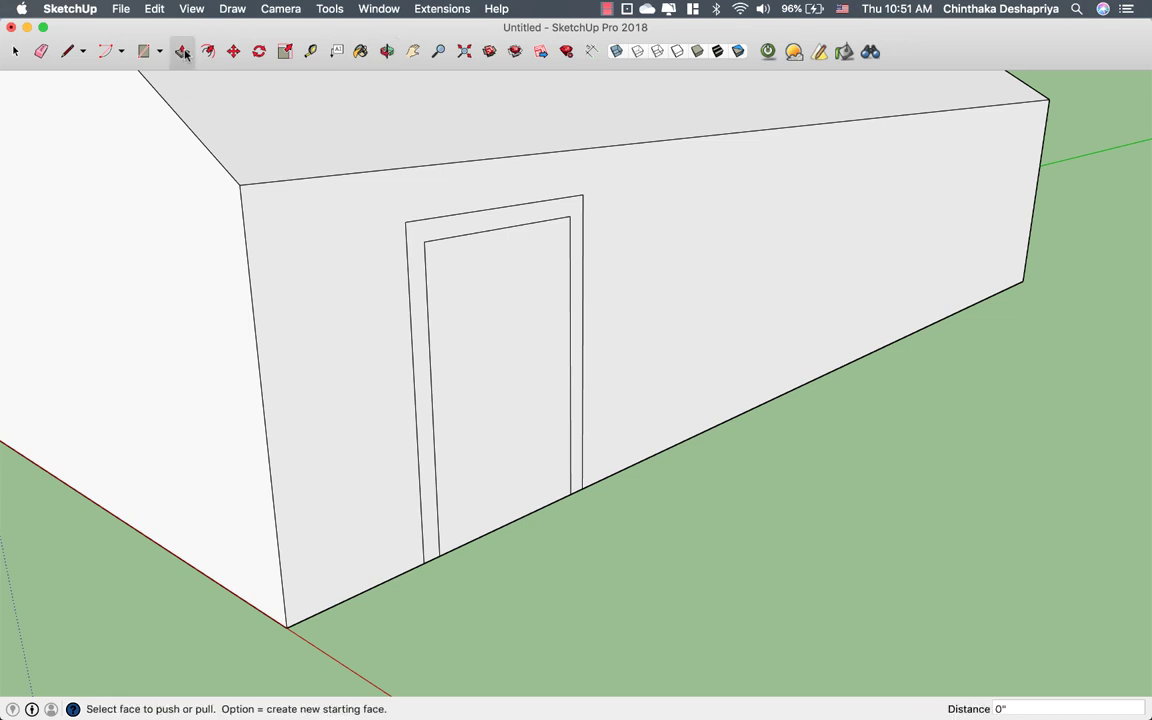
{"action": "left_click", "coordinate": [428, 368]}
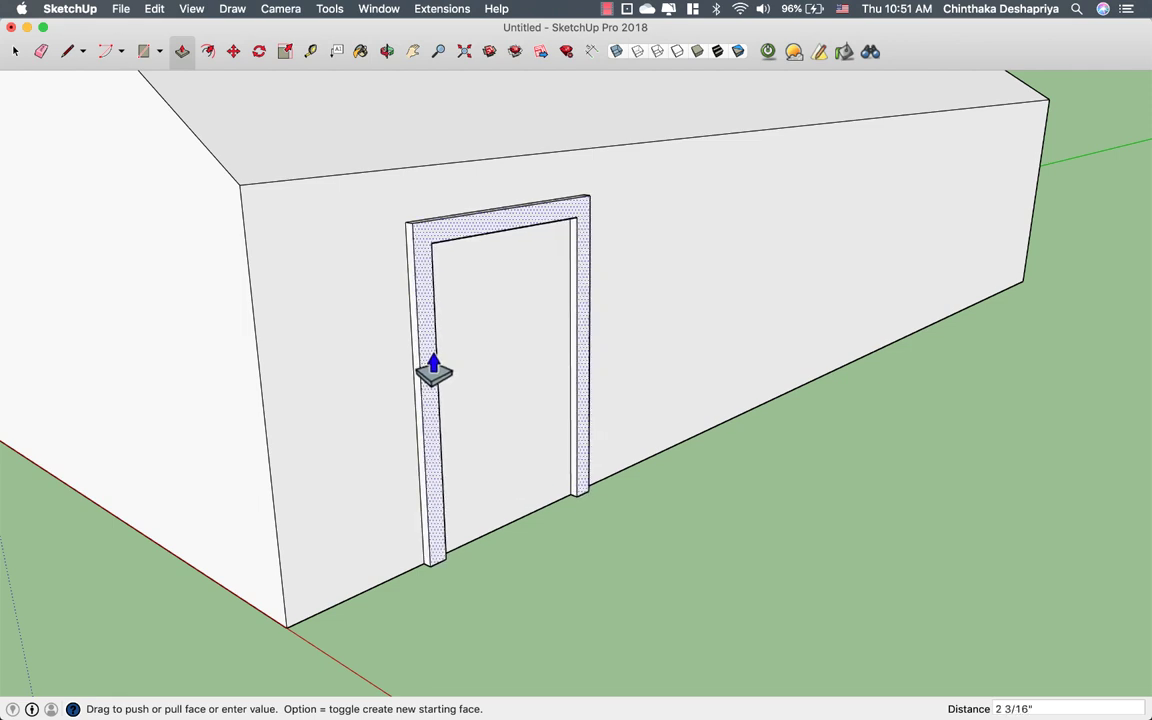
{"action": "left_click", "coordinate": [433, 368]}
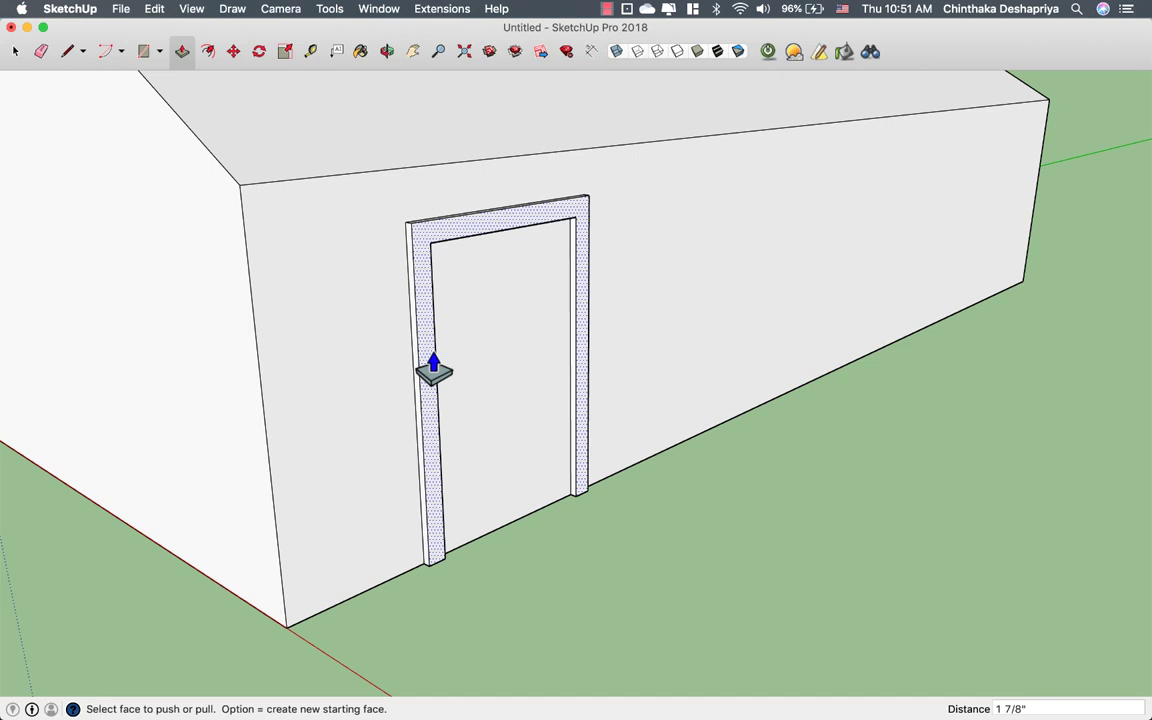
{"action": "key", "text": "space"}
{"action": "key", "text": "o"}
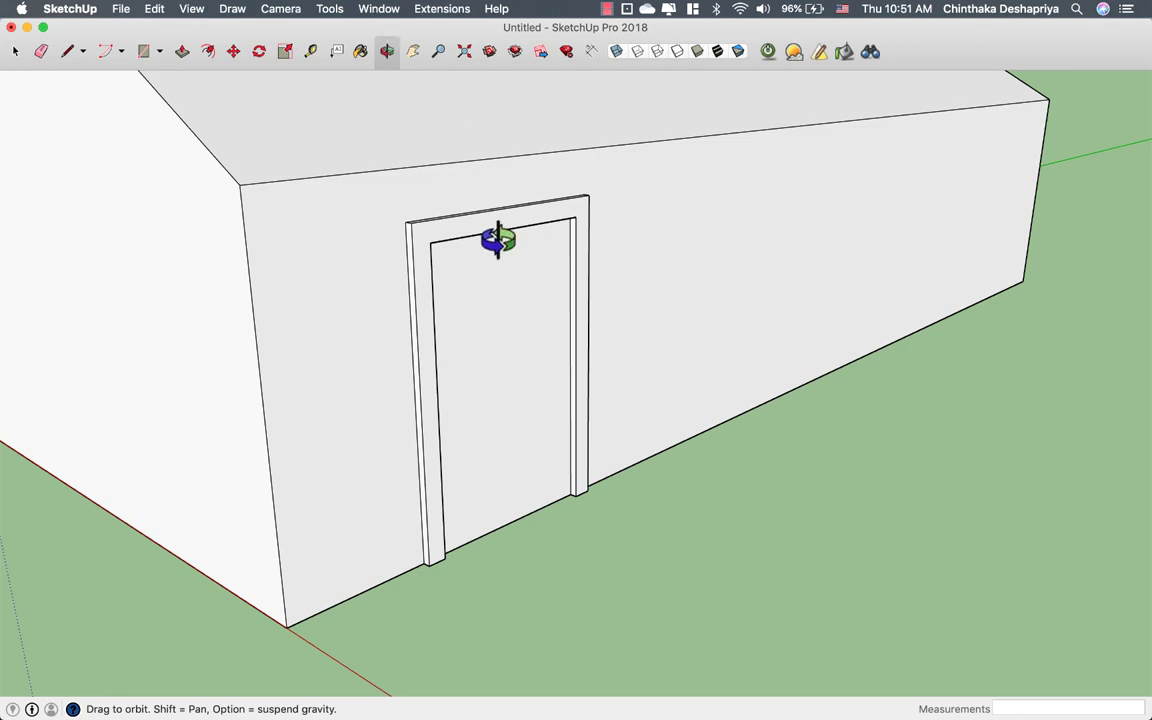
- Push the far gable wall inward about 13' 9" with Push/Pull
{"action": "mouse_move", "coordinate": [643, 337]}
{"action": "left_mouse_down"}
{"action": "mouse_move", "coordinate": [329, 267]}
{"action": "mouse_move", "coordinate": [751, 98]}
{"action": "mouse_move", "coordinate": [879, 218]}
{"action": "mouse_move", "coordinate": [818, 327]}
{"action": "mouse_move", "coordinate": [548, 337]}
{"action": "mouse_move", "coordinate": [830, 345]}
{"action": "mouse_move", "coordinate": [553, 342]}
{"action": "mouse_move", "coordinate": [643, 347]}
{"action": "mouse_move", "coordinate": [877, 319]}
{"action": "mouse_move", "coordinate": [843, 347]}
{"action": "mouse_move", "coordinate": [998, 303]}
{"action": "mouse_move", "coordinate": [830, 334]}
{"action": "left_mouse_up"}
{"action": "key", "text": "h"}
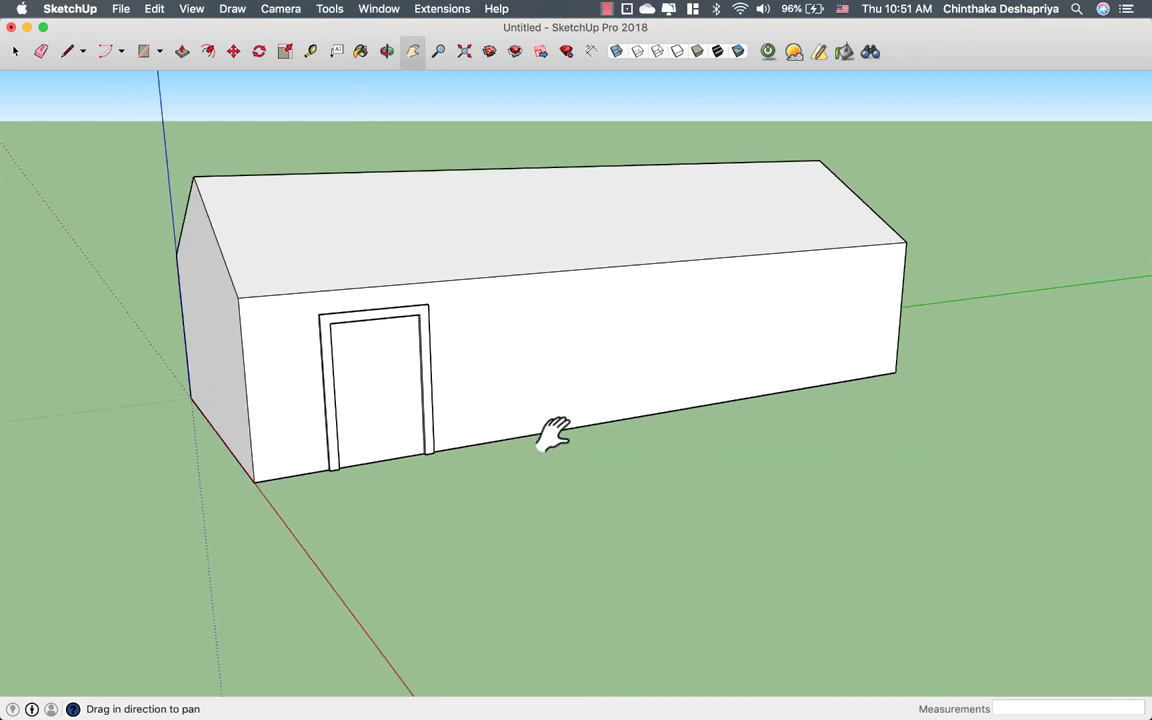
{"action": "key", "text": "o"}
{"action": "mouse_move", "coordinate": [810, 398]}
{"action": "left_mouse_down"}
{"action": "mouse_move", "coordinate": [467, 397]}
{"action": "mouse_move", "coordinate": [756, 406]}
{"action": "mouse_move", "coordinate": [550, 417]}
{"action": "mouse_move", "coordinate": [742, 373]}
{"action": "mouse_move", "coordinate": [558, 383]}
{"action": "mouse_move", "coordinate": [540, 406]}
{"action": "mouse_move", "coordinate": [382, 418]}
{"action": "mouse_move", "coordinate": [406, 411]}
{"action": "left_mouse_up"}
{"action": "key", "text": "h"}
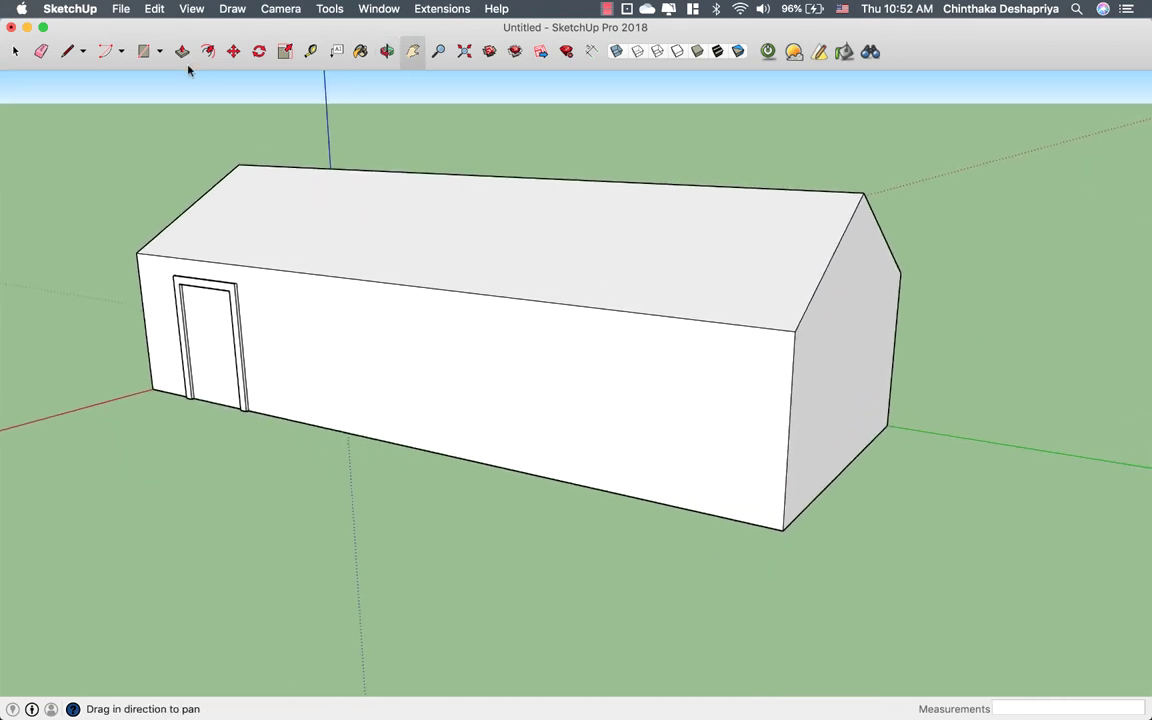
{"action": "left_click", "coordinate": [183, 52]}
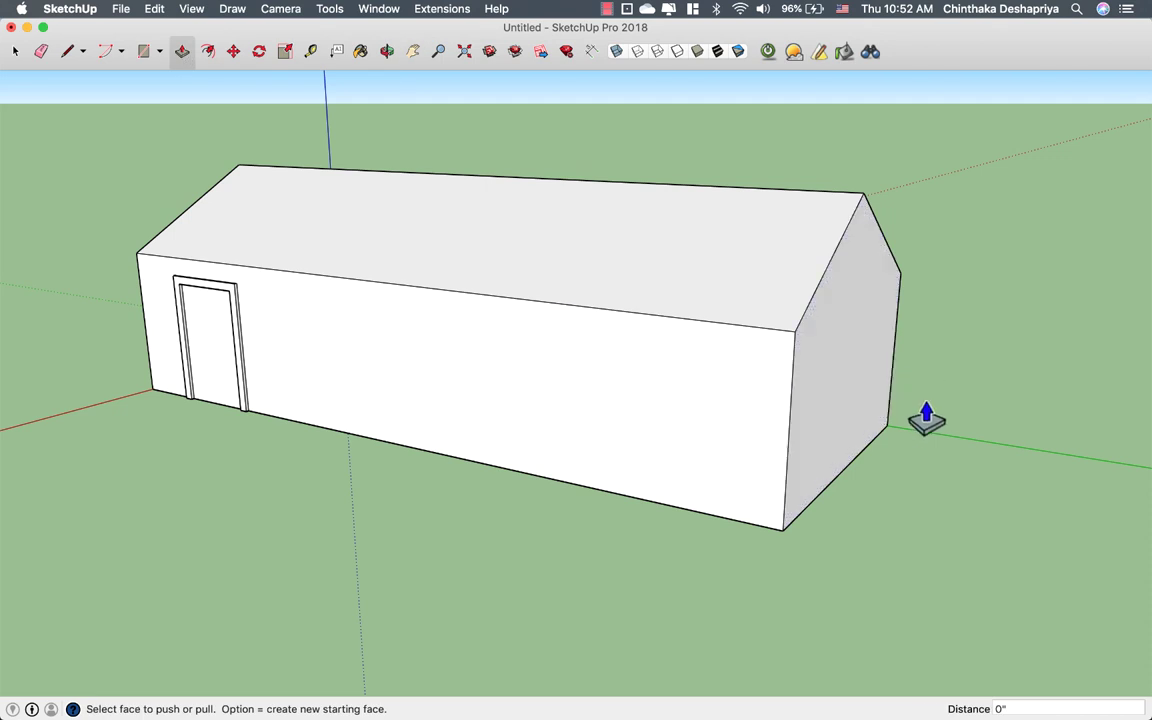
{"action": "mouse_move", "coordinate": [877, 428]}
{"action": "left_mouse_down"}
{"action": "mouse_move", "coordinate": [805, 411]}
{"action": "mouse_move", "coordinate": [612, 410]}
{"action": "left_mouse_up"}
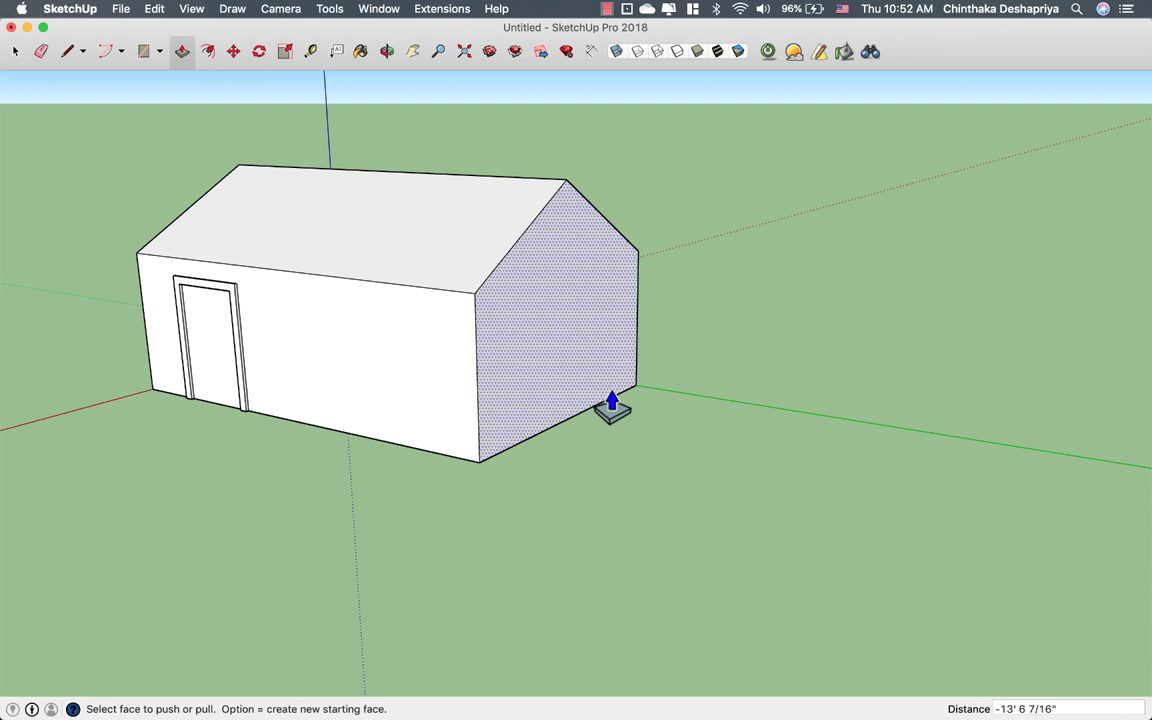
{"action": "key", "text": "h"}
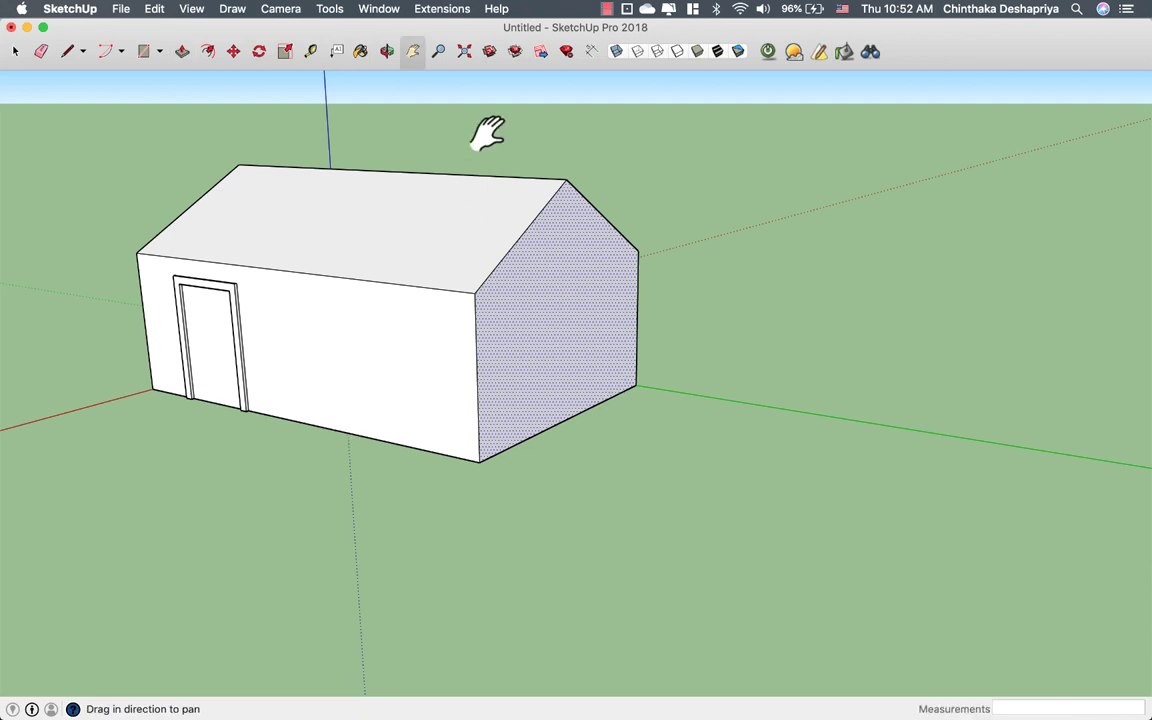
{"action": "left_click_drag", "start_coordinate": [300, 405], "coordinate": [472, 413]}
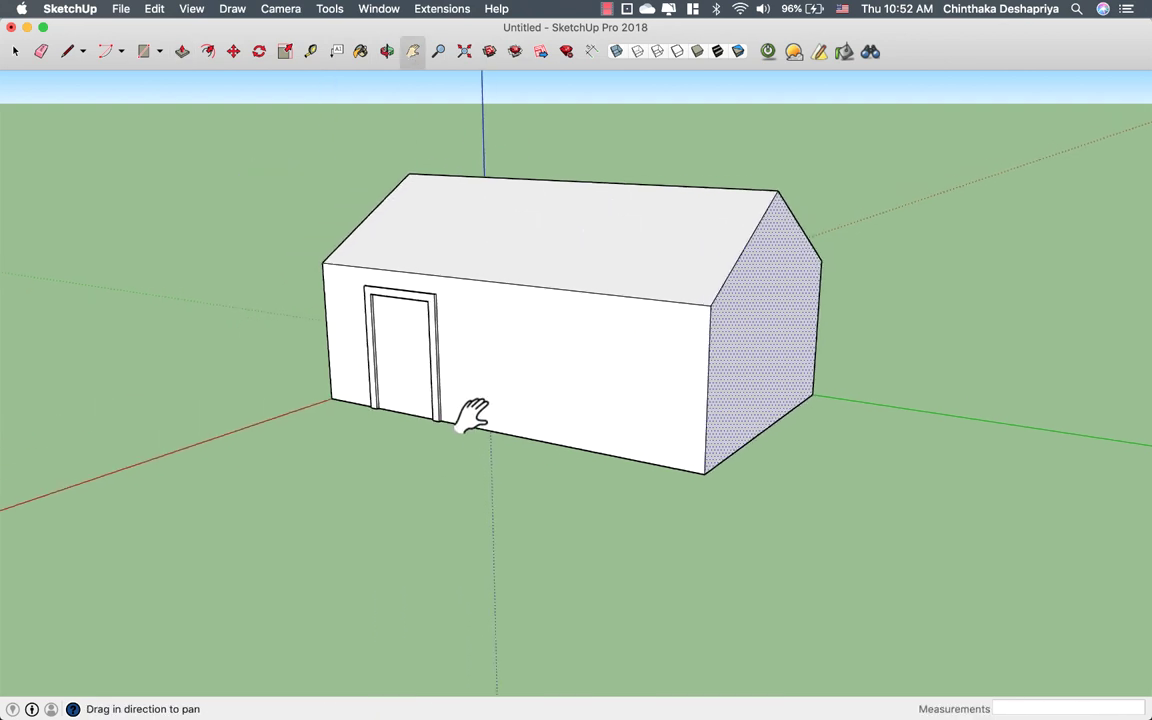
{"action": "left_click", "coordinate": [386, 52]}
{"action": "left_click_drag", "start_coordinate": [373, 290], "coordinate": [800, 283]}
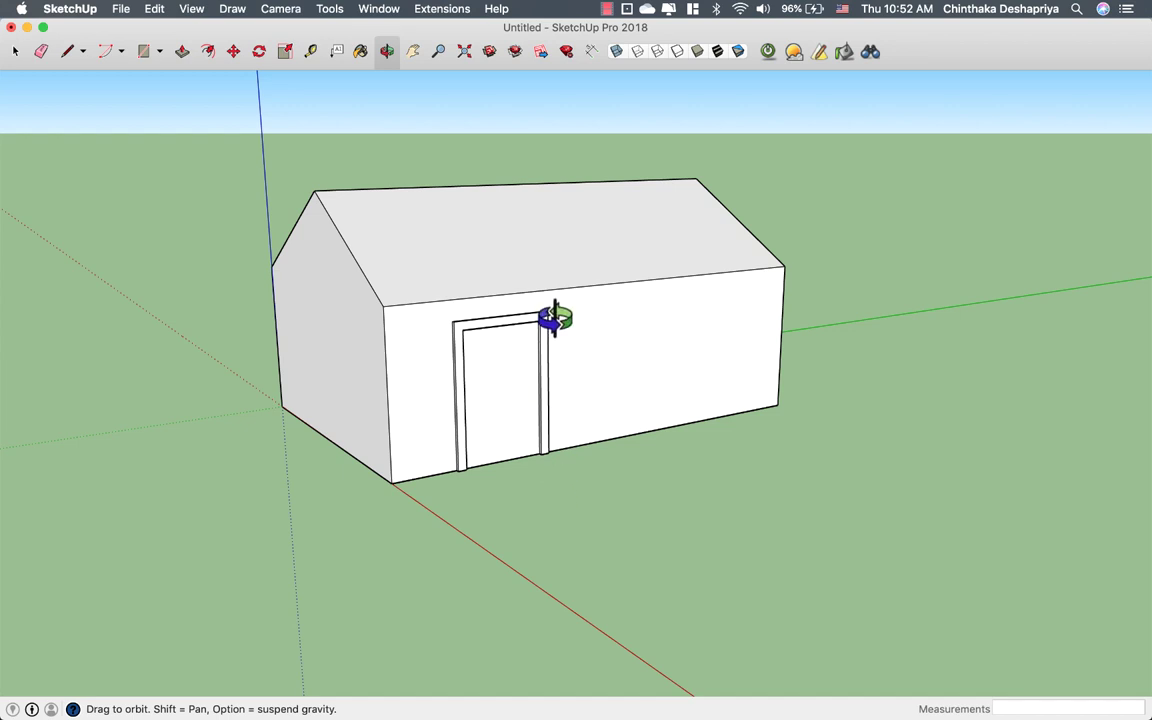
- Zoom in close on the door and switch to the Tape Measure tool
{"action": "scroll", "coordinate": [555, 318], "scroll_direction": "up", "scroll_amount": 2}
{"action": "scroll", "coordinate": [555, 318], "scroll_direction": "up", "scroll_amount": 3}
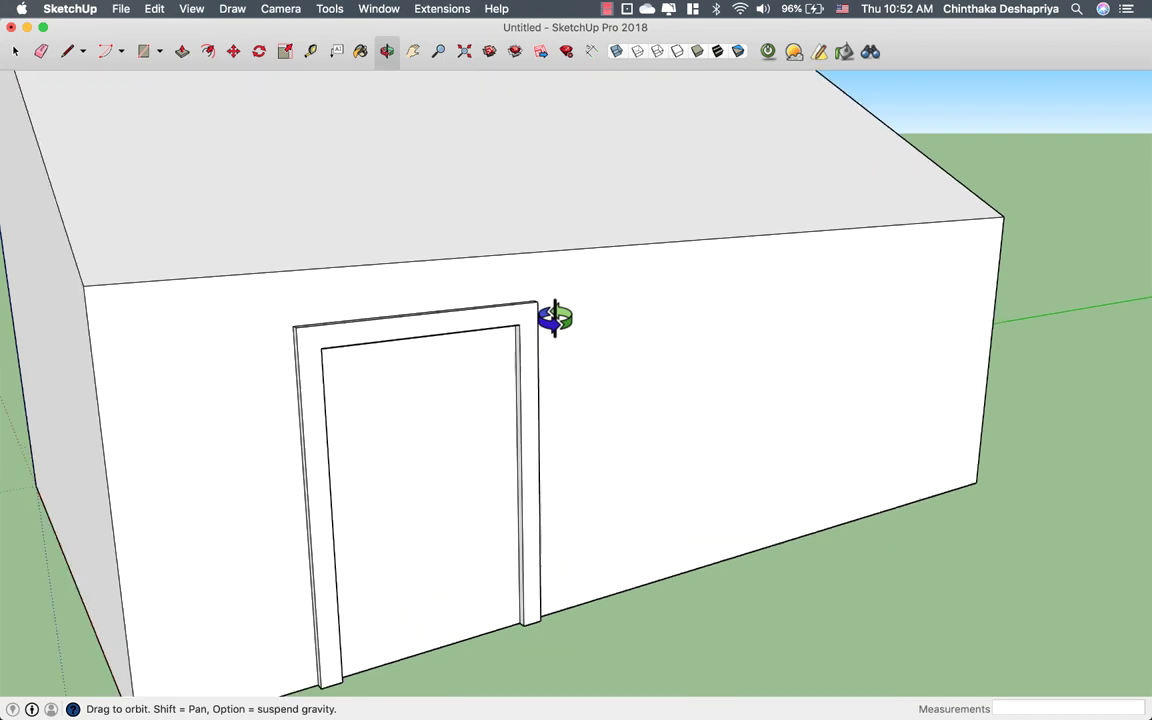
{"action": "scroll", "coordinate": [555, 318], "scroll_direction": "up", "scroll_amount": 3}
{"action": "scroll", "coordinate": [555, 318], "scroll_direction": "up", "scroll_amount": 1}
{"action": "scroll", "coordinate": [555, 318], "scroll_direction": "up", "scroll_amount": 1}
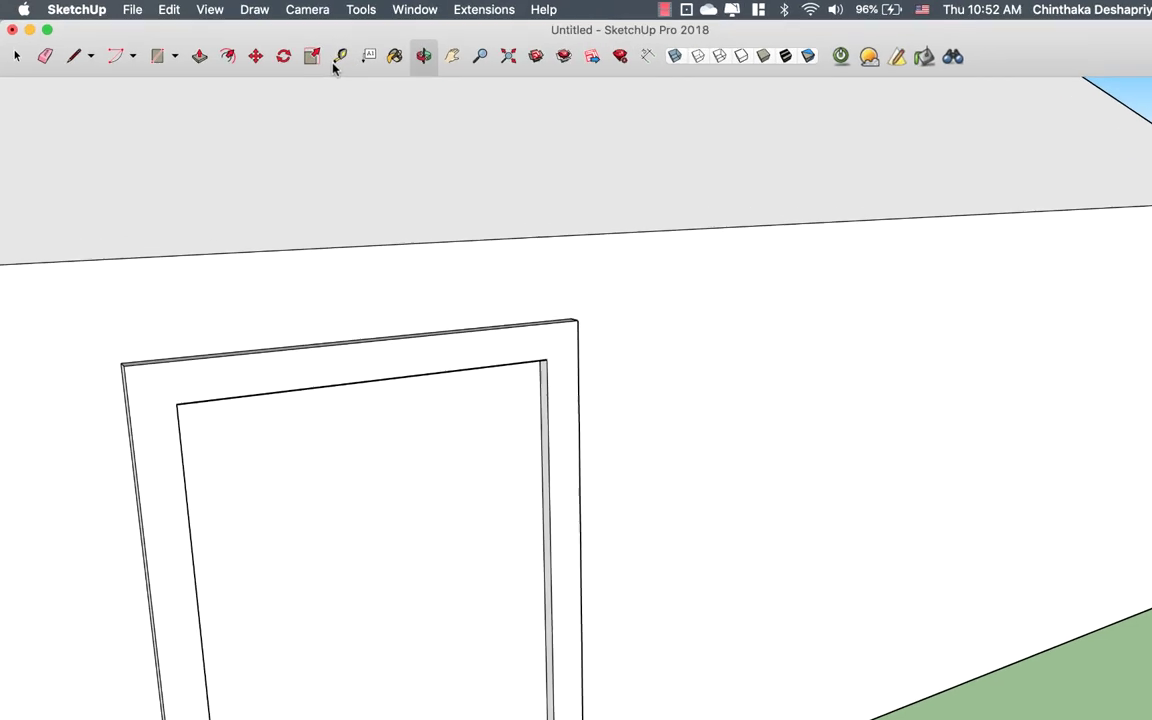
{"action": "left_click", "coordinate": [311, 52]}
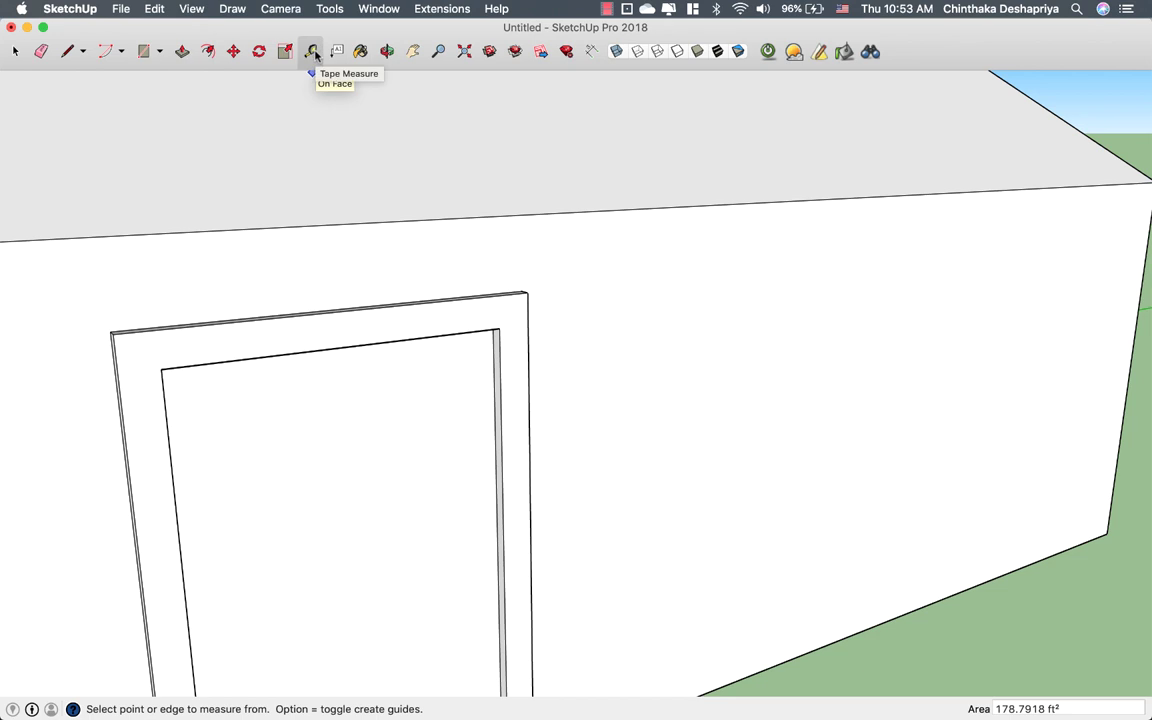
{"action": "right_click", "coordinate": [905, 57]}
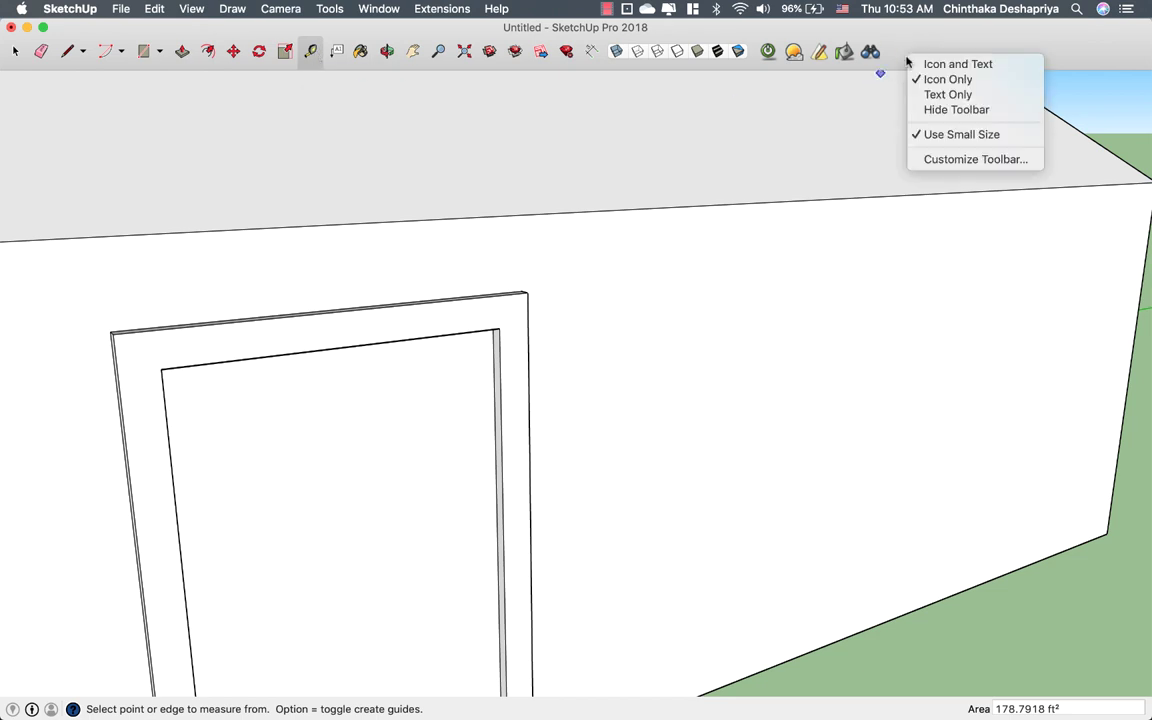
{"action": "left_click", "coordinate": [936, 160]}
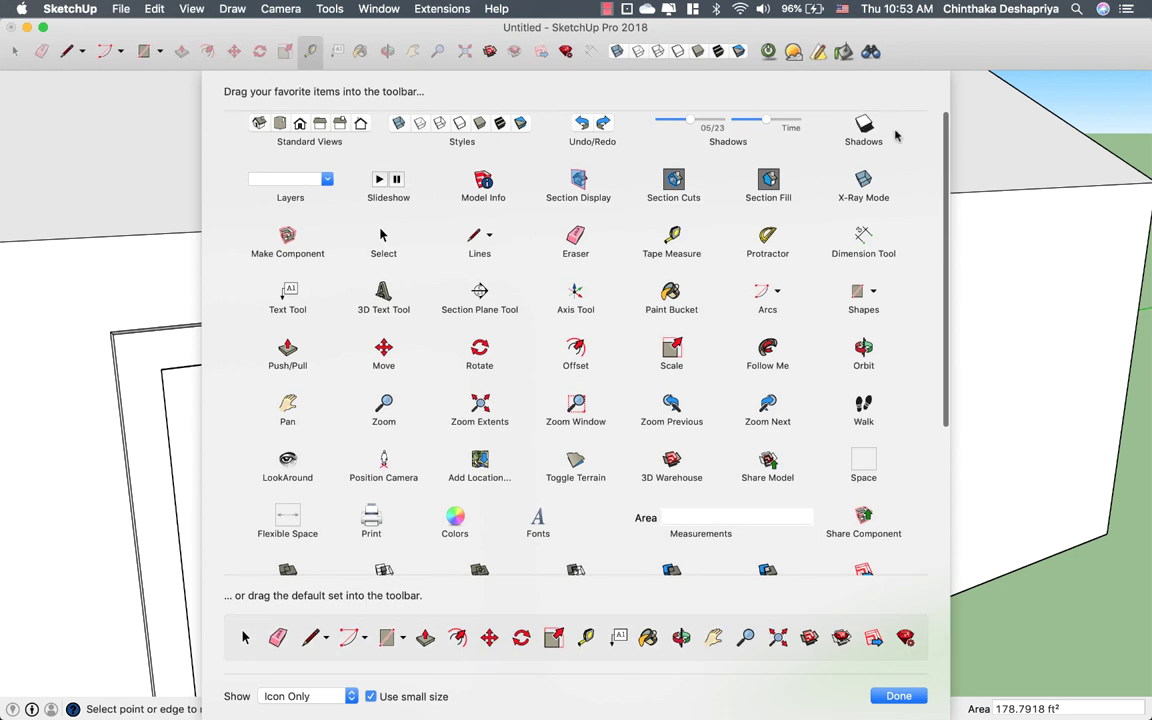
{"action": "scroll", "coordinate": [557, 300], "scroll_direction": "down", "scroll_amount": 5}
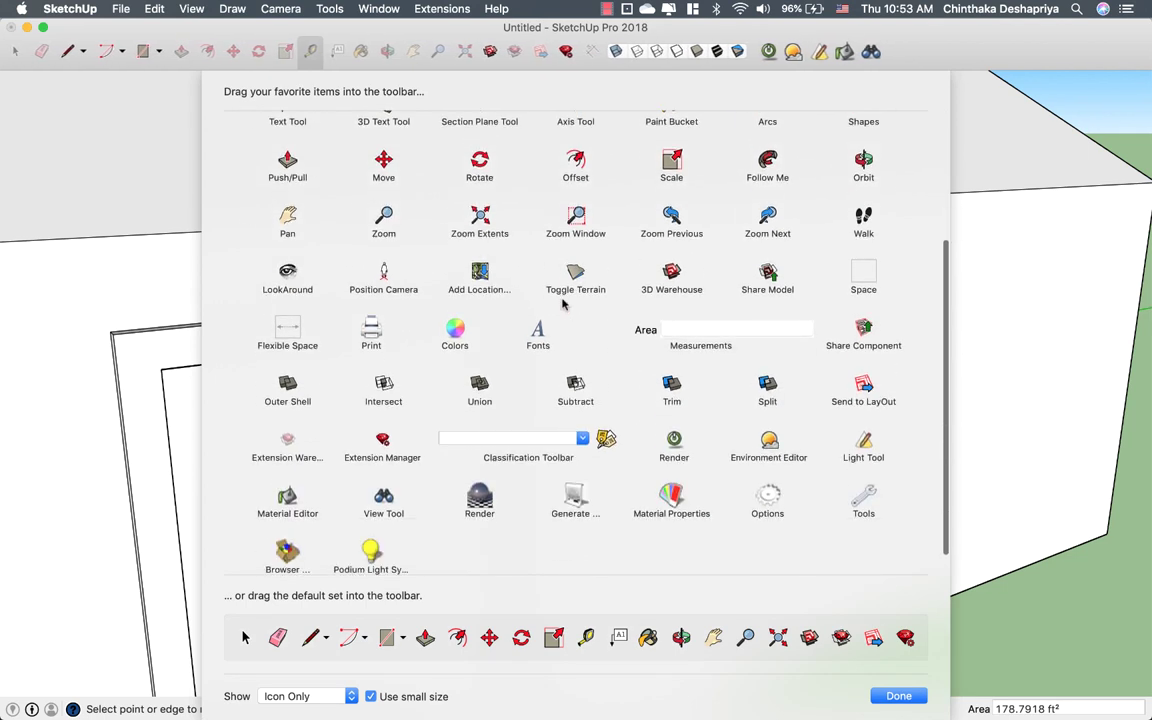
{"action": "left_click", "coordinate": [897, 695]}
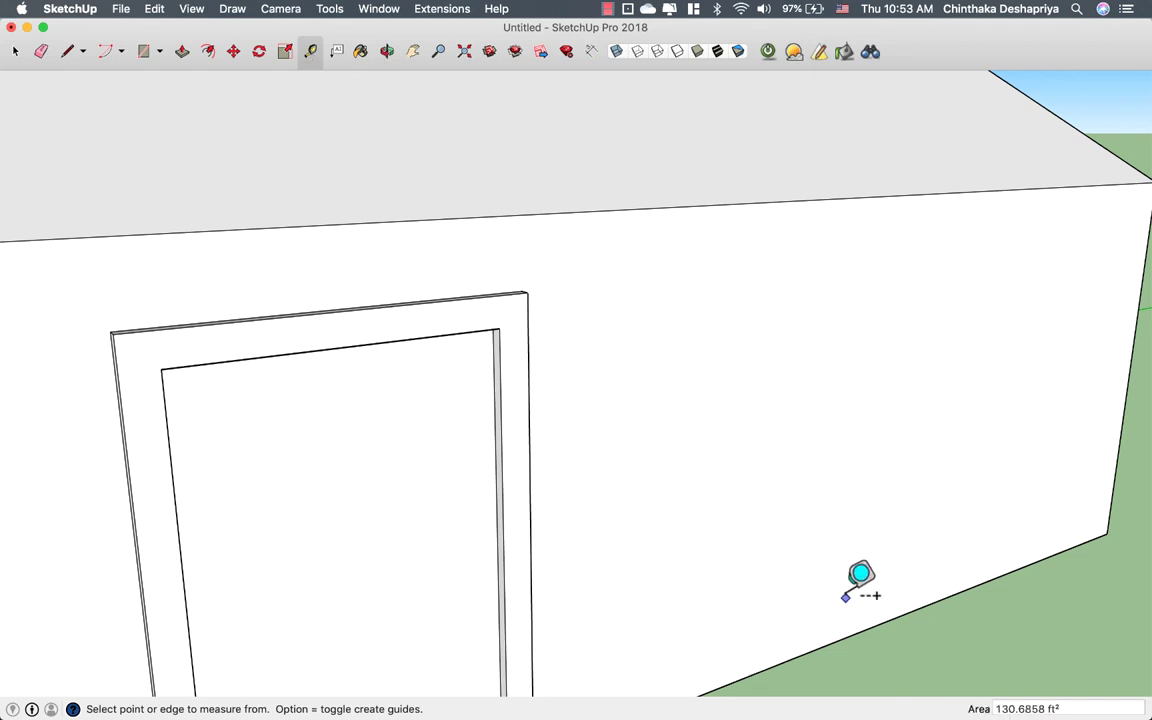
{"action": "scroll", "coordinate": [861, 578], "scroll_direction": "down", "scroll_amount": 5}
{"action": "middle_click_drag", "start_coordinate": [861, 578], "coordinate": [803, 530], "text": "shift"}
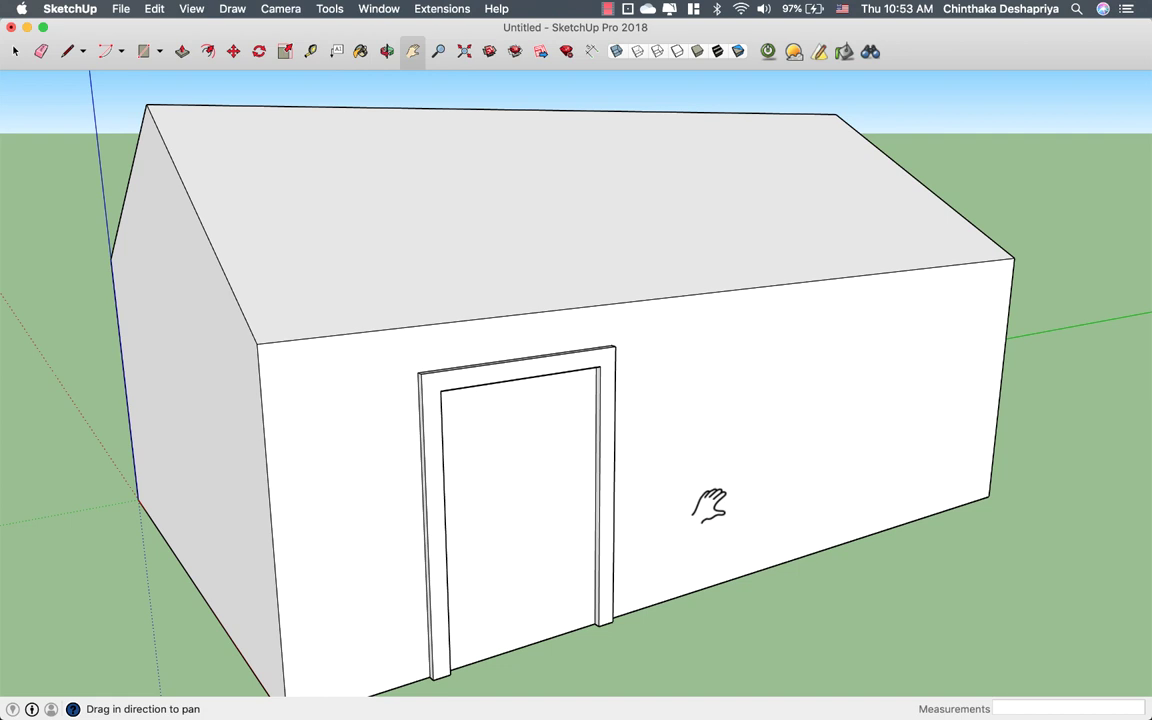
{"action": "mouse_move", "coordinate": [708, 505]}
{"action": "middle_mouse_down"}
{"action": "mouse_move", "coordinate": [717, 537]}
{"action": "mouse_move", "coordinate": [707, 541]}
{"action": "middle_mouse_up"}
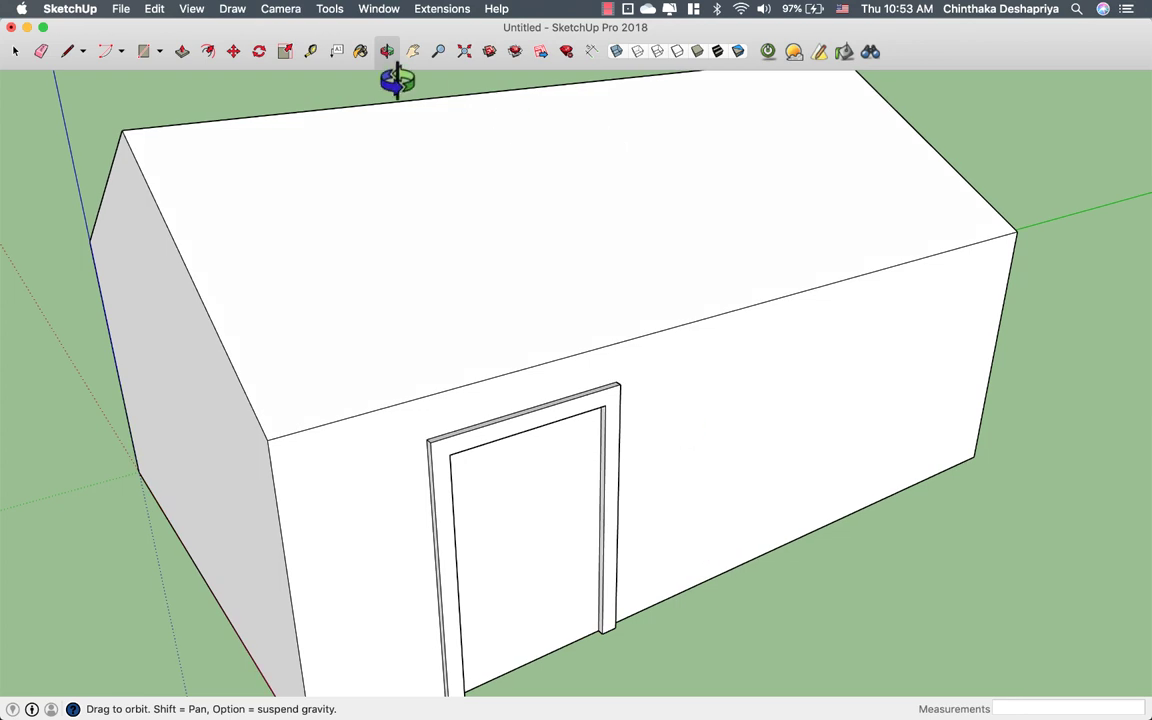
{"action": "left_click", "coordinate": [310, 53]}
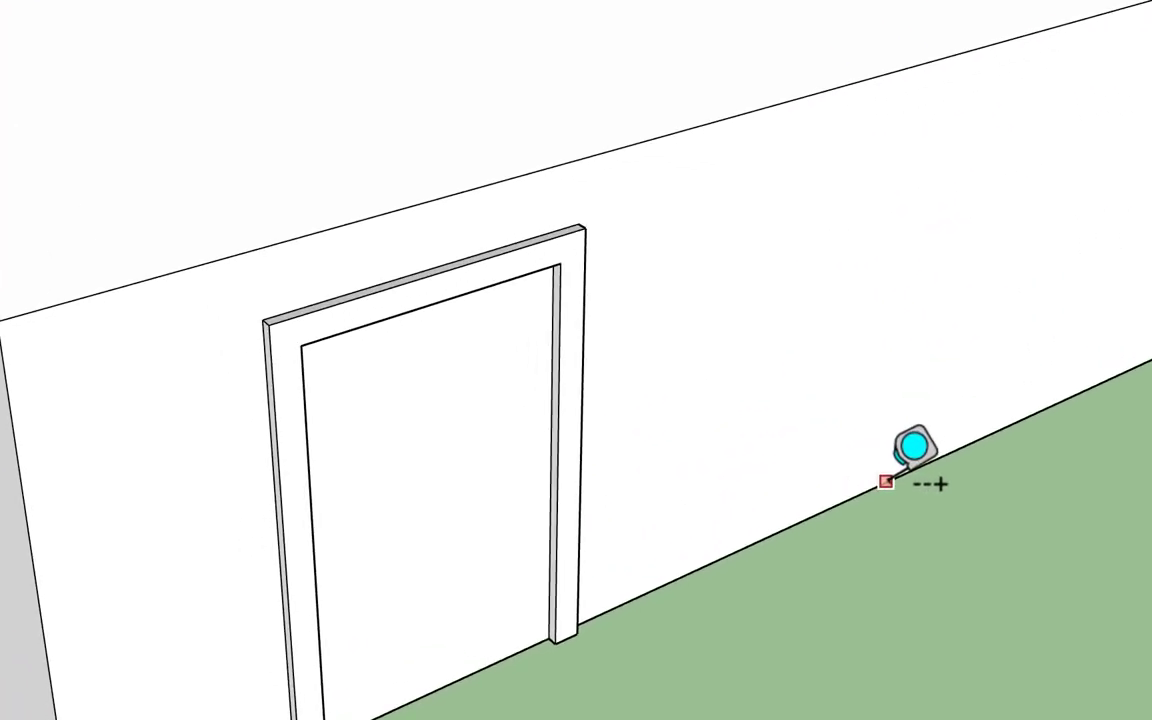
- Place a horizontal guide from the wall's bottom edge, level with the door frame top
{"action": "left_click", "coordinate": [885, 481]}
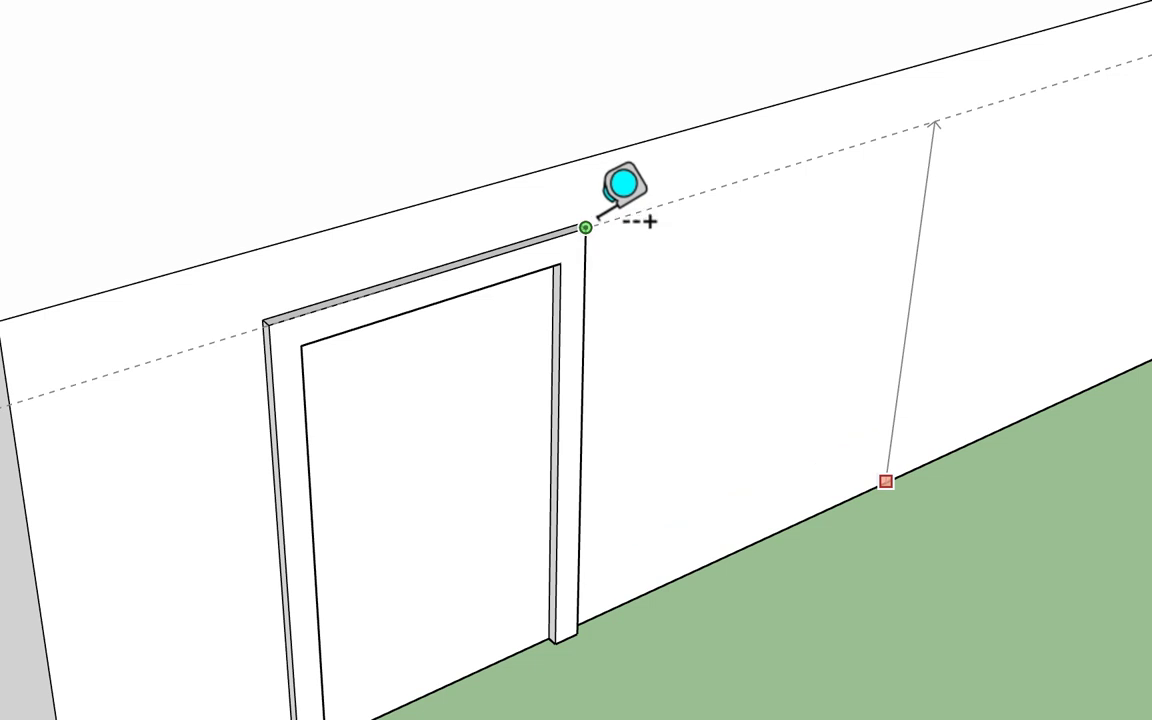
{"action": "scroll", "coordinate": [614, 211], "scroll_direction": "up", "scroll_amount": 2}
{"action": "scroll", "coordinate": [614, 211], "scroll_direction": "up", "scroll_amount": 3}
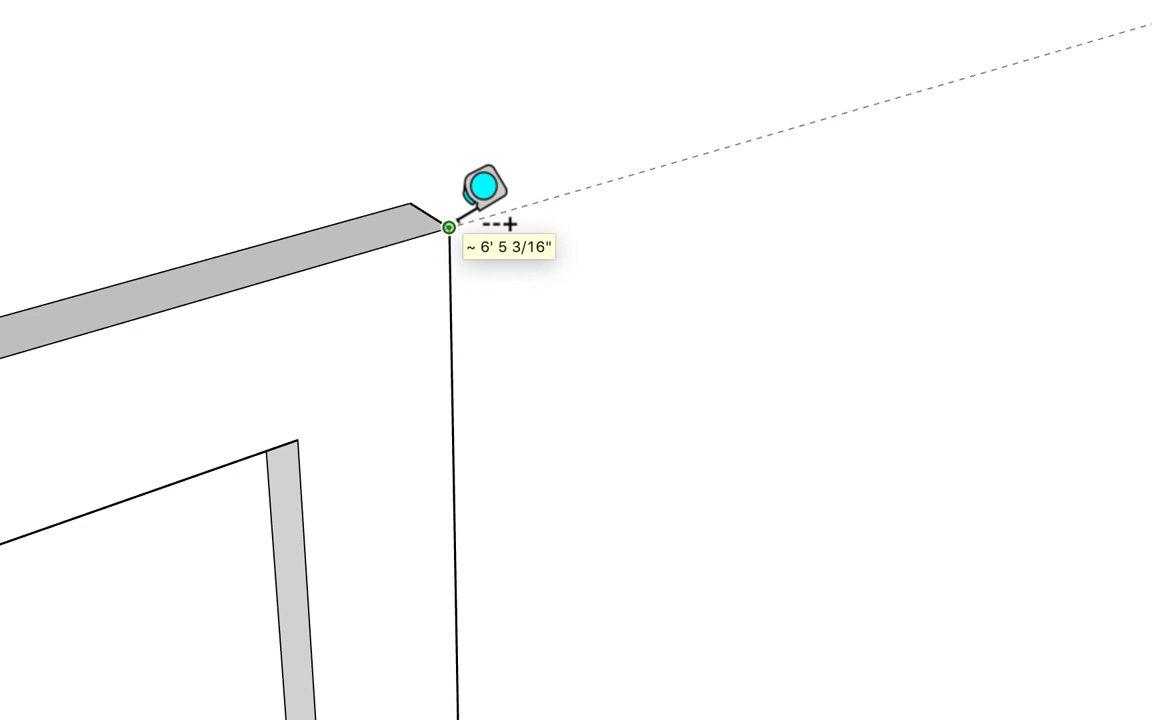
{"action": "left_click", "coordinate": [410, 203]}
{"action": "scroll", "coordinate": [412, 203], "scroll_direction": "down", "scroll_amount": 2}
{"action": "scroll", "coordinate": [412, 203], "scroll_direction": "down", "scroll_amount": 3}
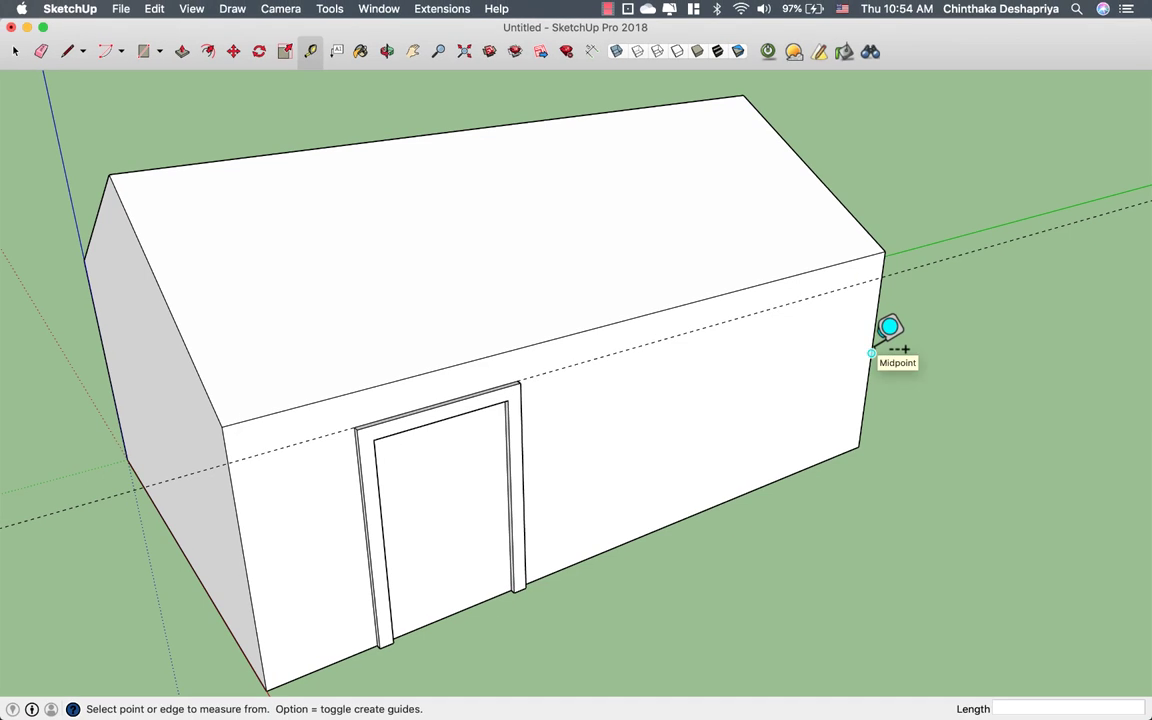
- Add a vertical guide about 2' 5" in from the long wall's right end edge
{"action": "left_click", "coordinate": [872, 353]}
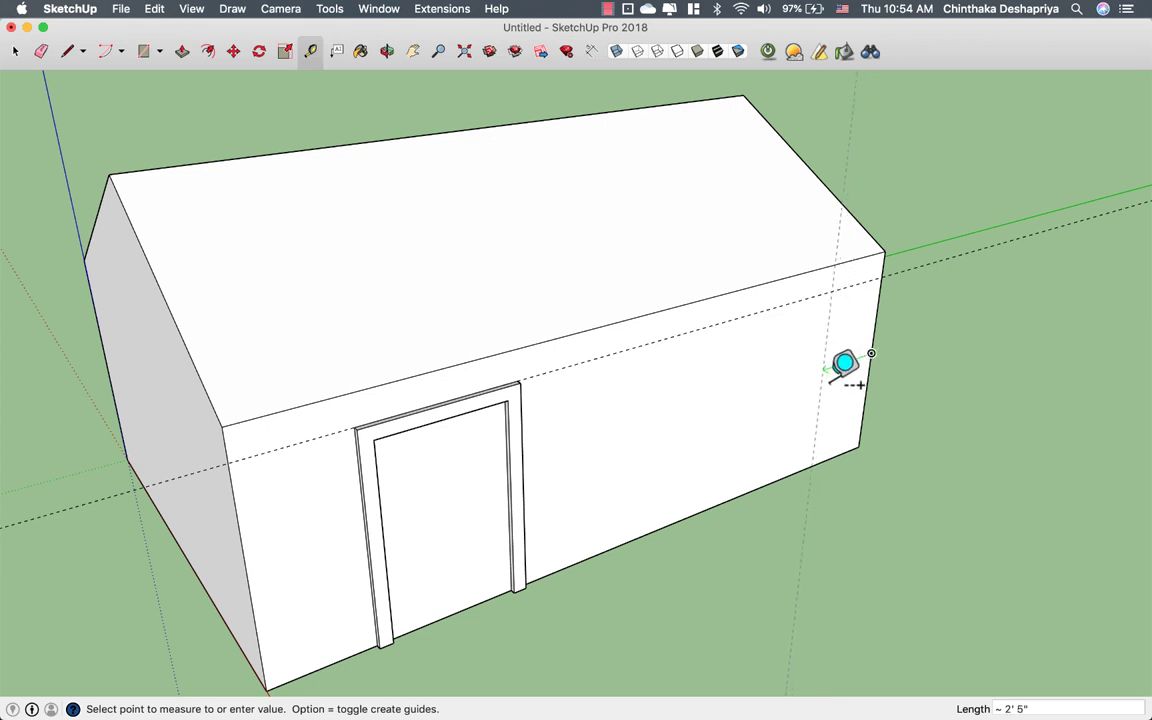
{"action": "key", "text": "Escape"}
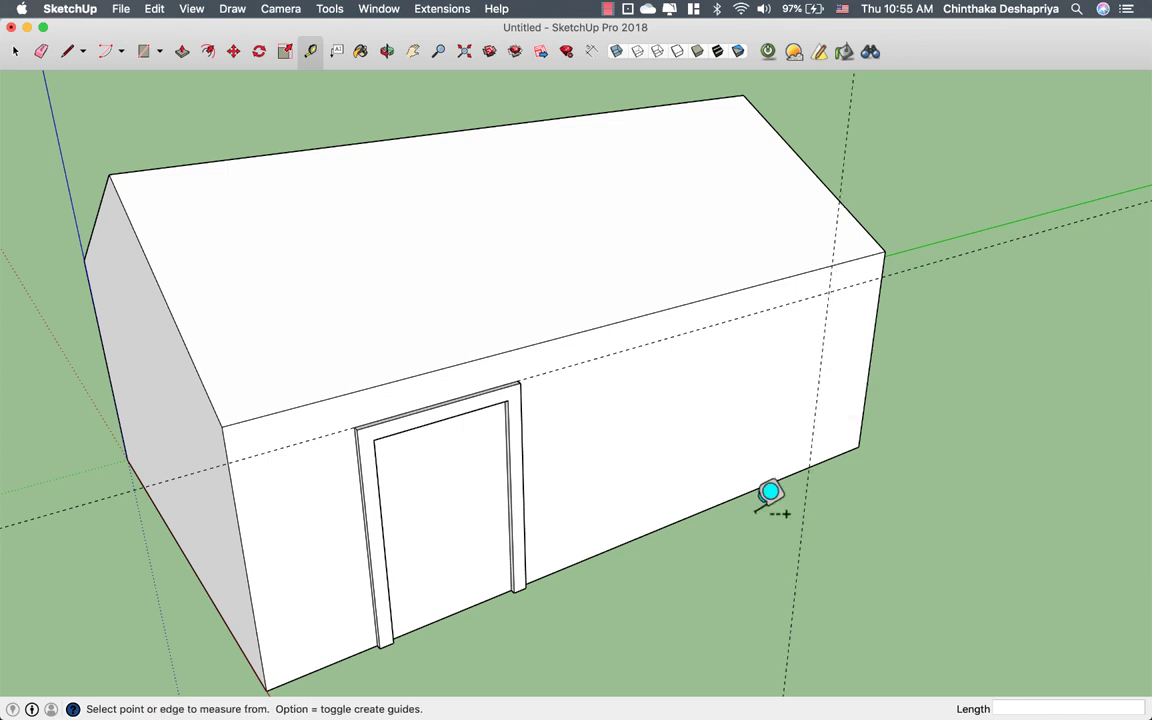
{"action": "key", "text": "o"}
{"action": "mouse_move", "coordinate": [766, 501]}
{"action": "left_mouse_down"}
{"action": "mouse_move", "coordinate": [334, 352]}
{"action": "mouse_move", "coordinate": [381, 362]}
{"action": "mouse_move", "coordinate": [327, 404]}
{"action": "left_mouse_up"}
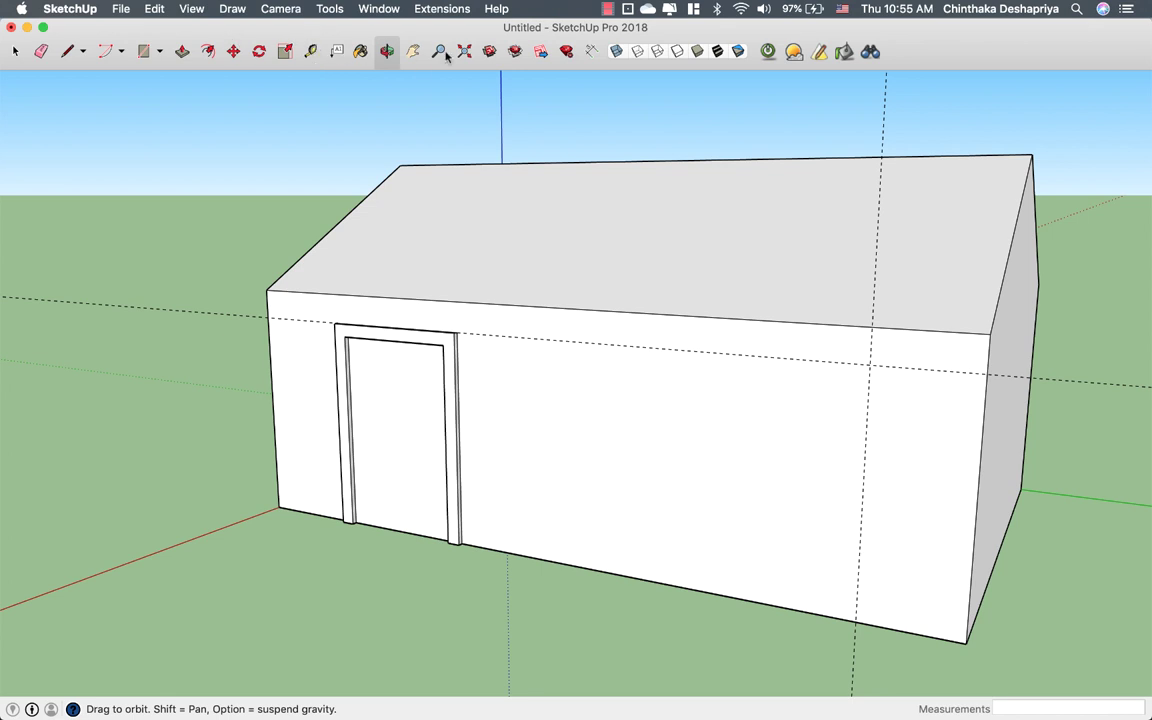
- Place a vertical guide about 2 feet right of the door frame's right edge
{"action": "left_click", "coordinate": [590, 55]}
{"action": "left_click", "coordinate": [311, 51]}
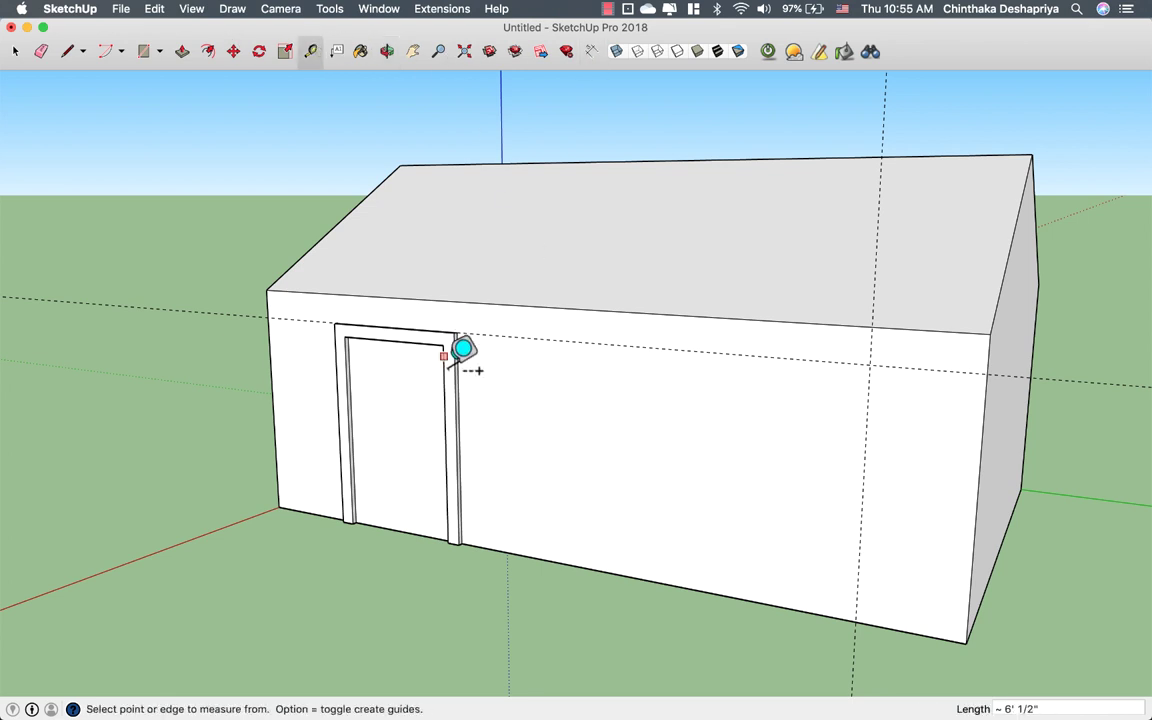
{"action": "scroll", "coordinate": [458, 408], "scroll_direction": "up", "scroll_amount": 5}
{"action": "left_click", "coordinate": [446, 412]}
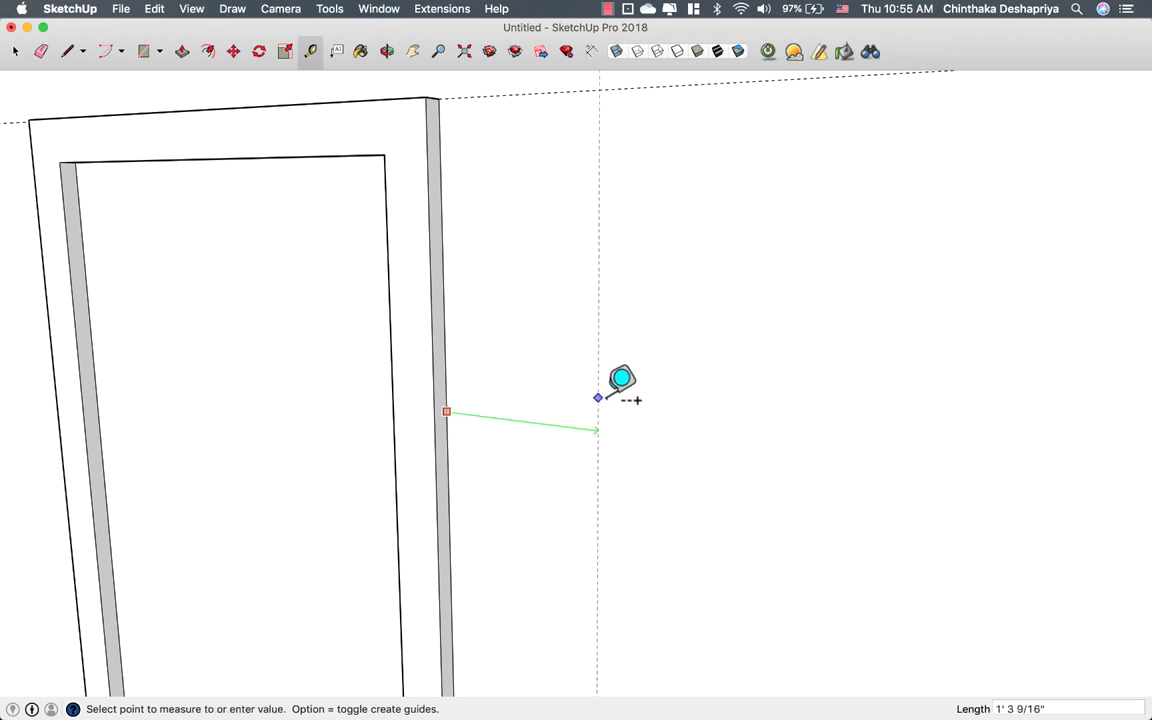
{"action": "scroll", "coordinate": [622, 411], "scroll_direction": "down", "scroll_amount": 5}
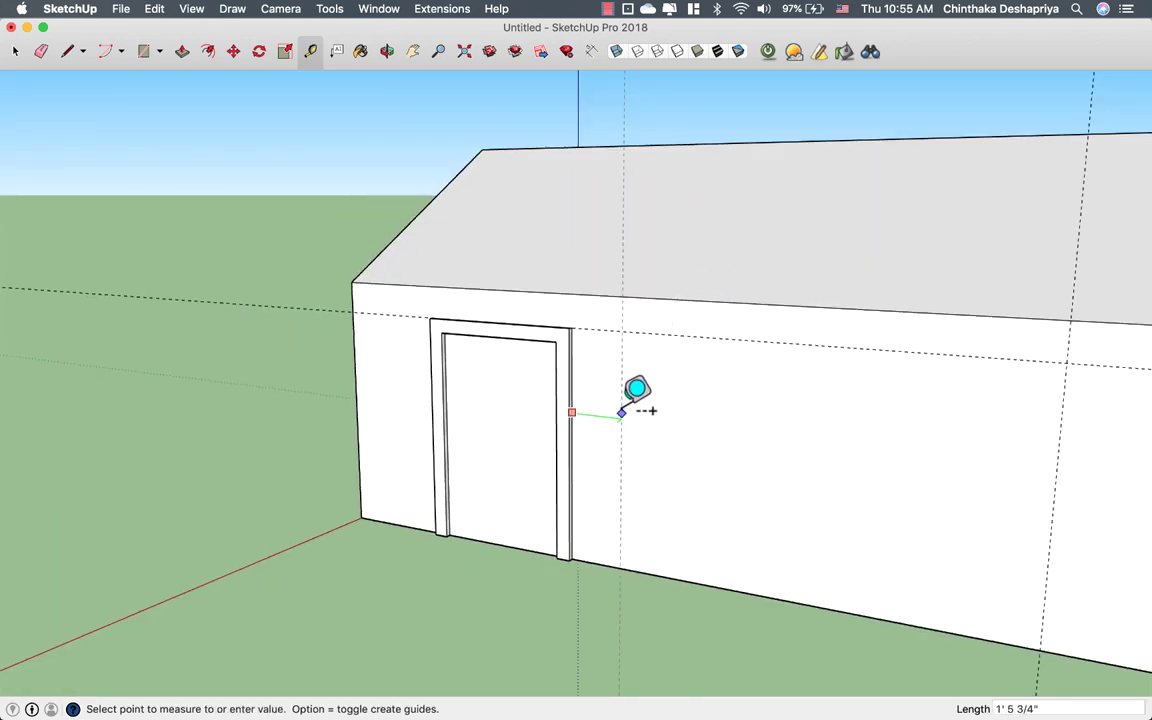
{"action": "scroll", "coordinate": [668, 420], "scroll_direction": "down", "scroll_amount": 3}
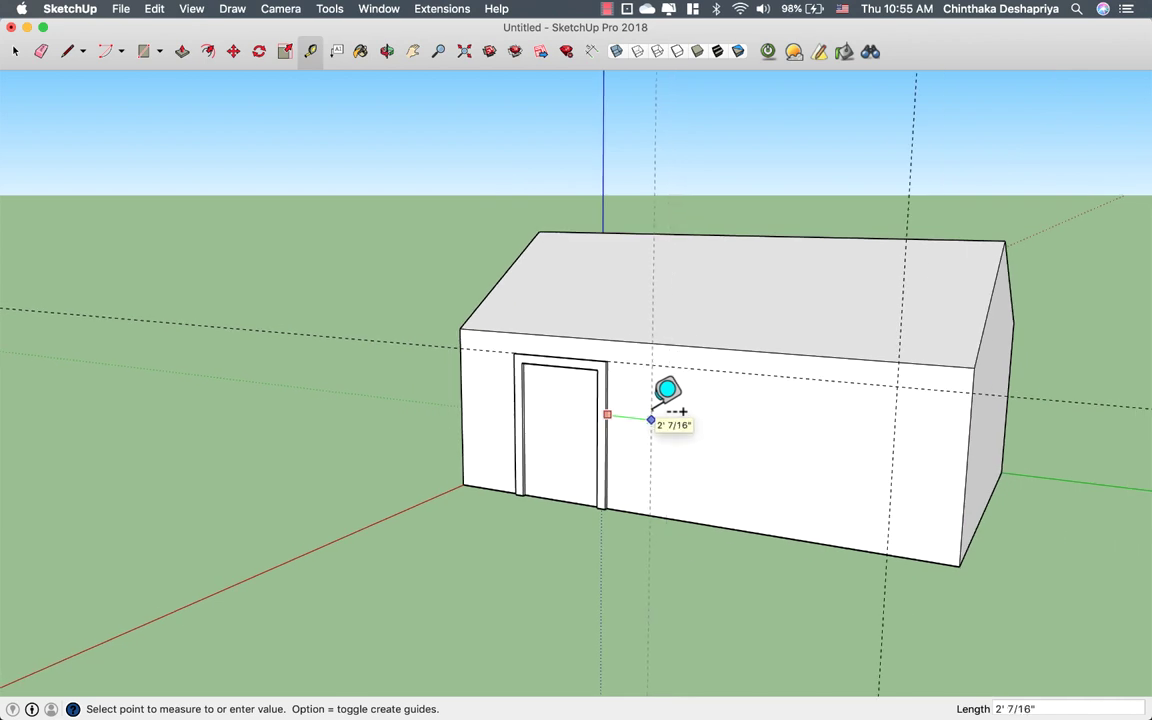
{"action": "left_click", "coordinate": [651, 420]}
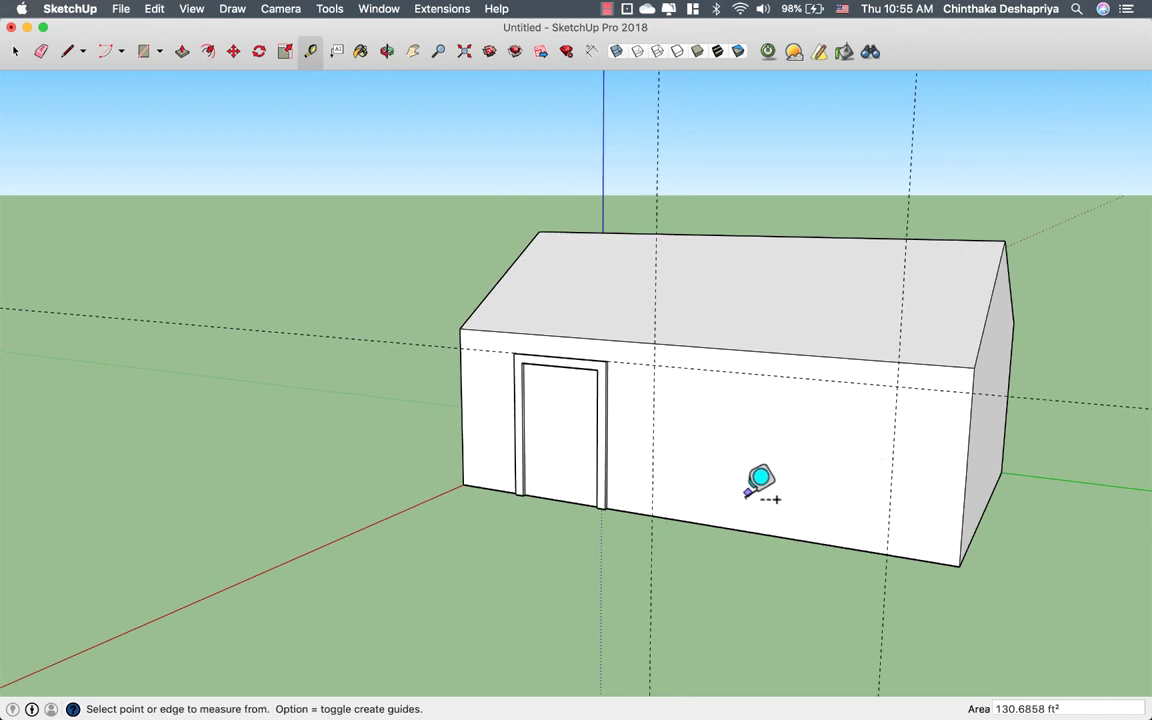
- Add a horizontal guide just above the wall's bottom edge, then view the left gable end
{"action": "left_click", "coordinate": [743, 530]}
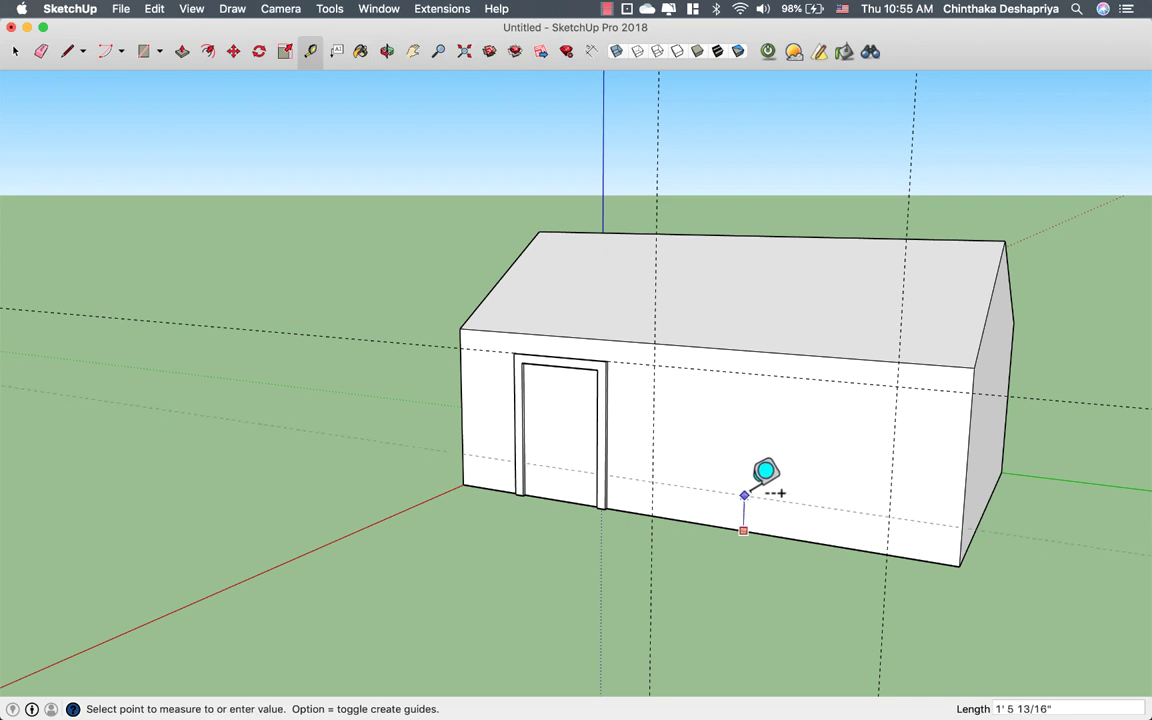
{"action": "left_click", "coordinate": [744, 493]}
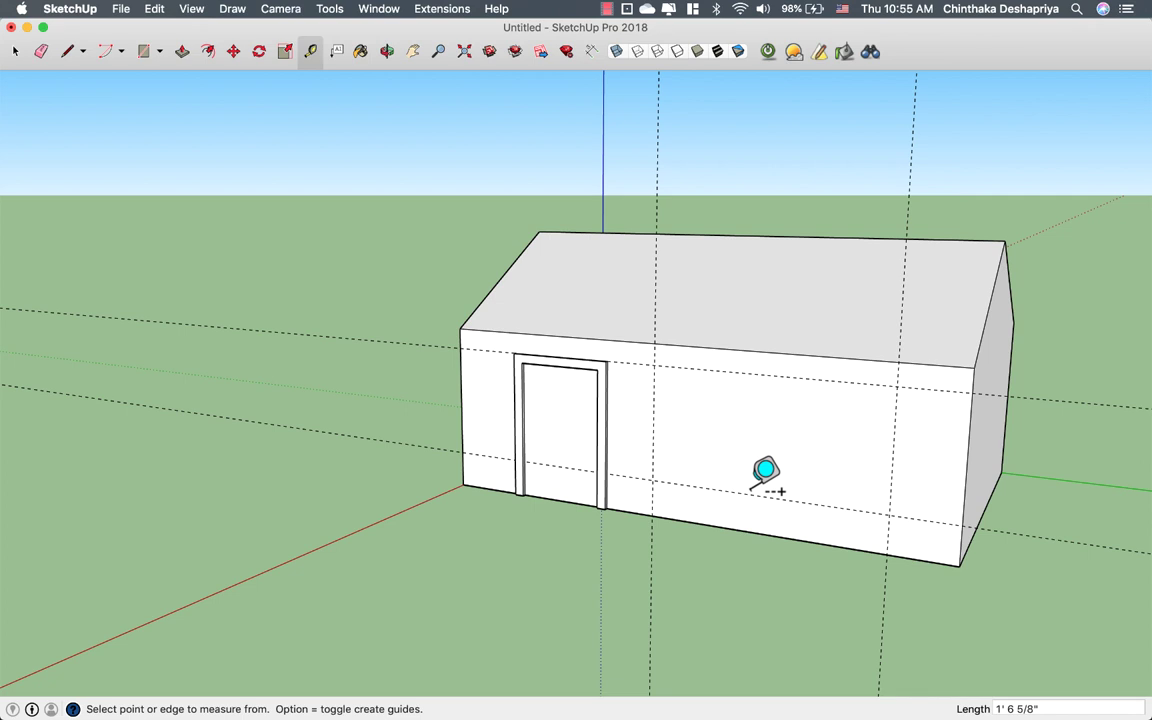
{"action": "key", "text": "o"}
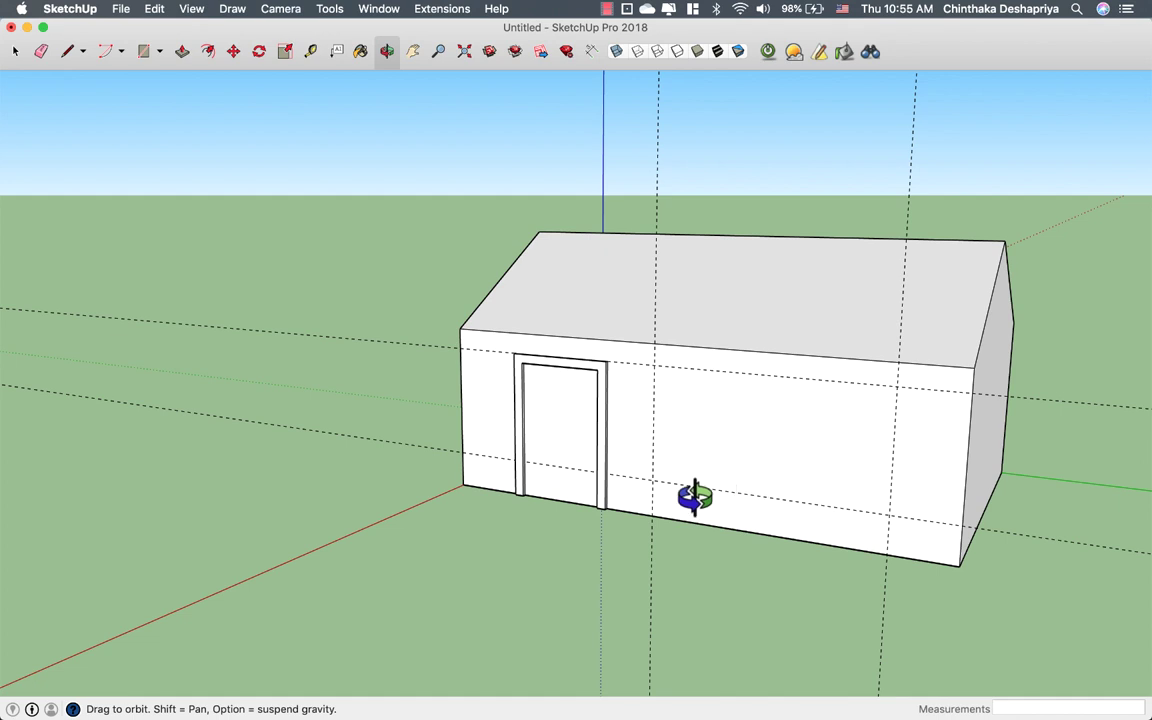
{"action": "mouse_move", "coordinate": [686, 496]}
{"action": "left_mouse_down"}
{"action": "mouse_move", "coordinate": [797, 466]}
{"action": "mouse_move", "coordinate": [962, 450]}
{"action": "mouse_move", "coordinate": [1059, 476]}
{"action": "left_mouse_up"}
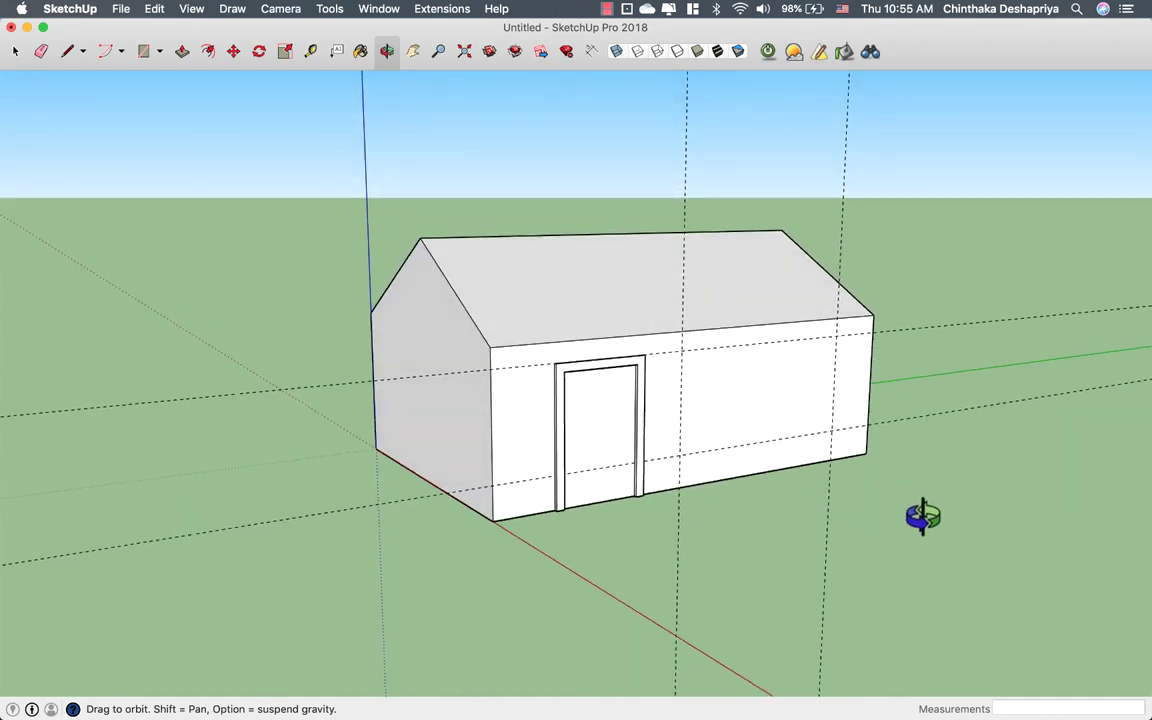
{"action": "key", "text": "h"}
{"action": "left_click_drag", "start_coordinate": [913, 514], "coordinate": [728, 553]}
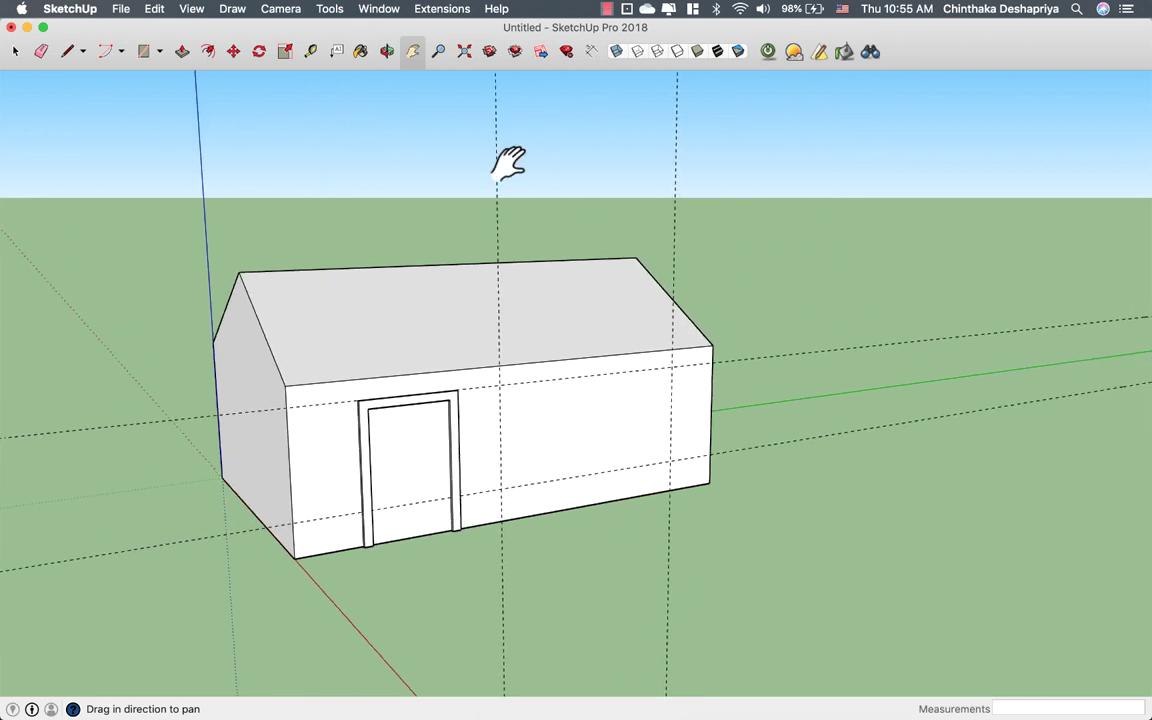
- Draw a 9' 7 9/16" by 4' 10 1/2" window rectangle between the guide intersections
{"action": "left_click", "coordinate": [143, 51]}
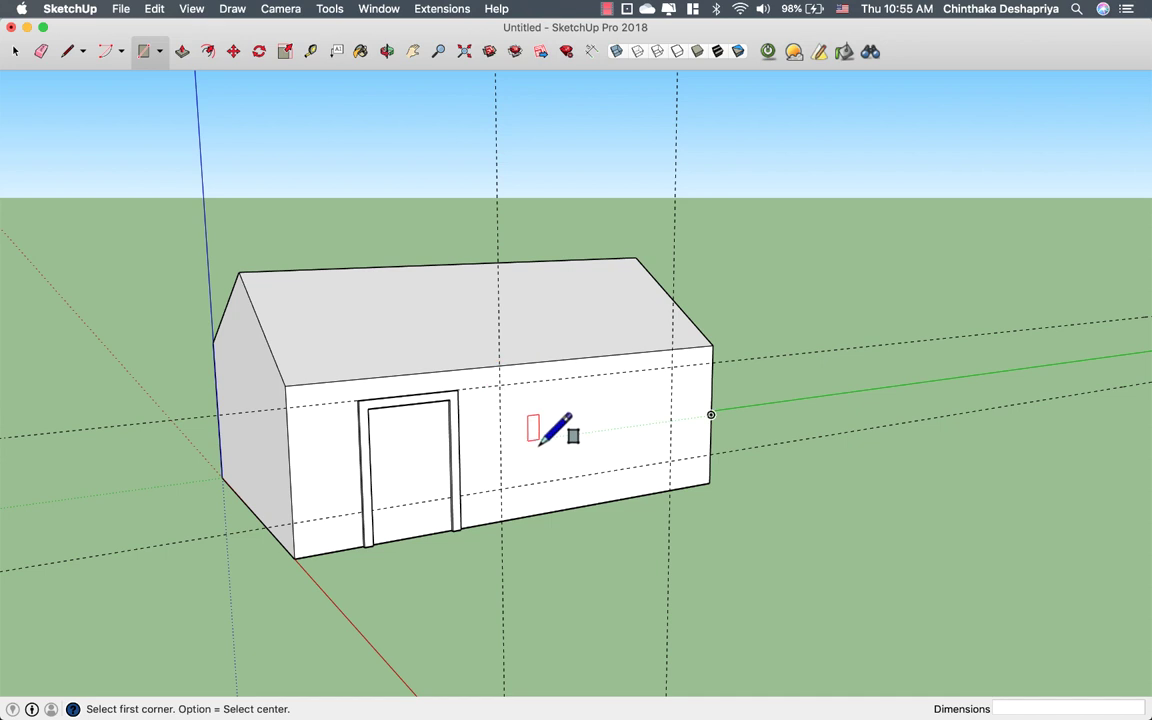
{"action": "scroll", "coordinate": [540, 430], "scroll_direction": "up", "scroll_amount": 5}
{"action": "scroll", "coordinate": [540, 430], "scroll_direction": "down", "scroll_amount": 1}
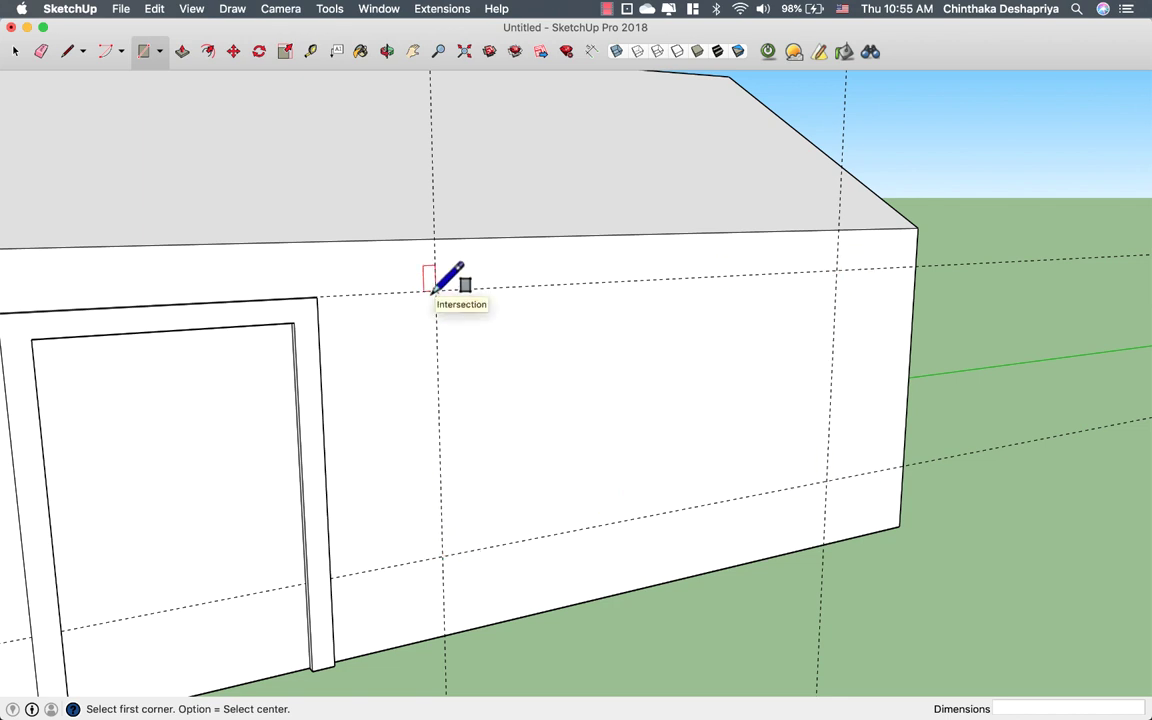
{"action": "left_click", "coordinate": [435, 291]}
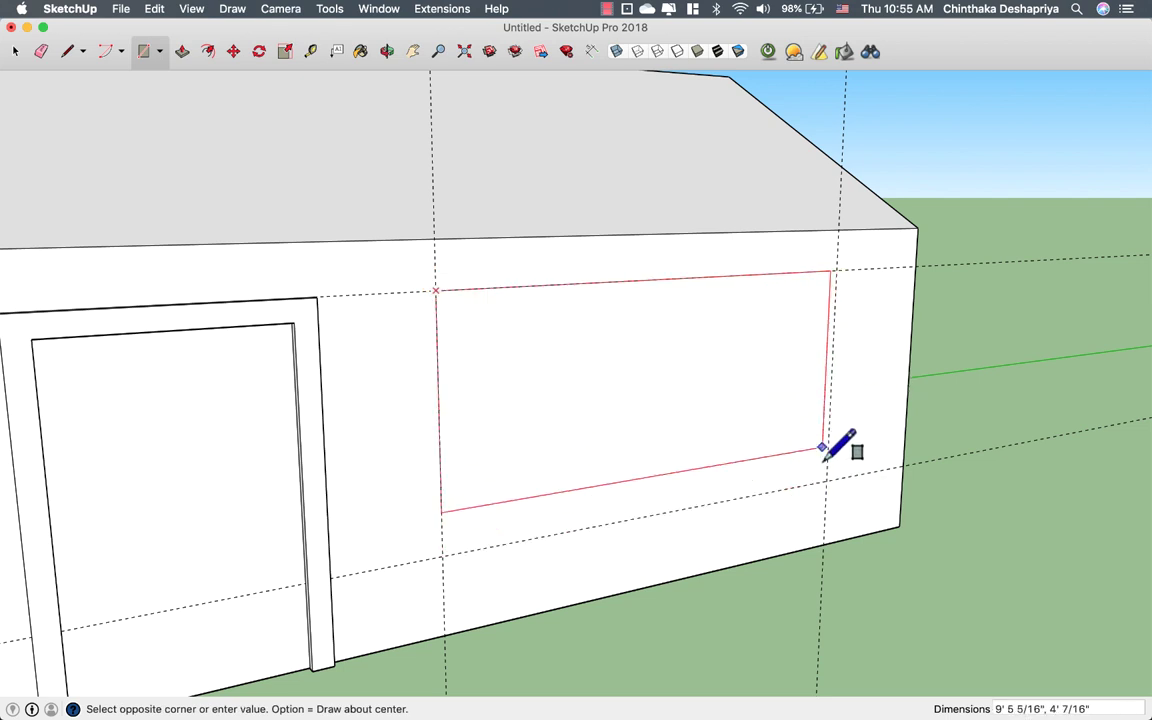
{"action": "left_click", "coordinate": [826, 480]}
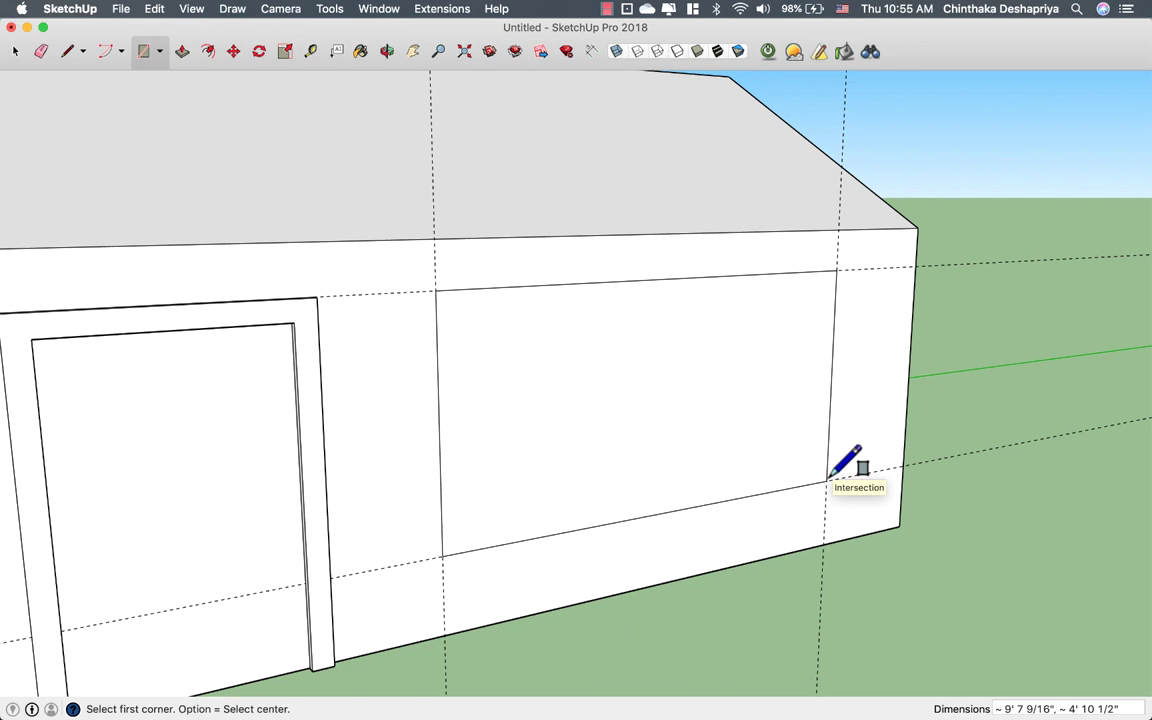
{"action": "scroll", "coordinate": [826, 480], "scroll_direction": "down", "scroll_amount": 4}
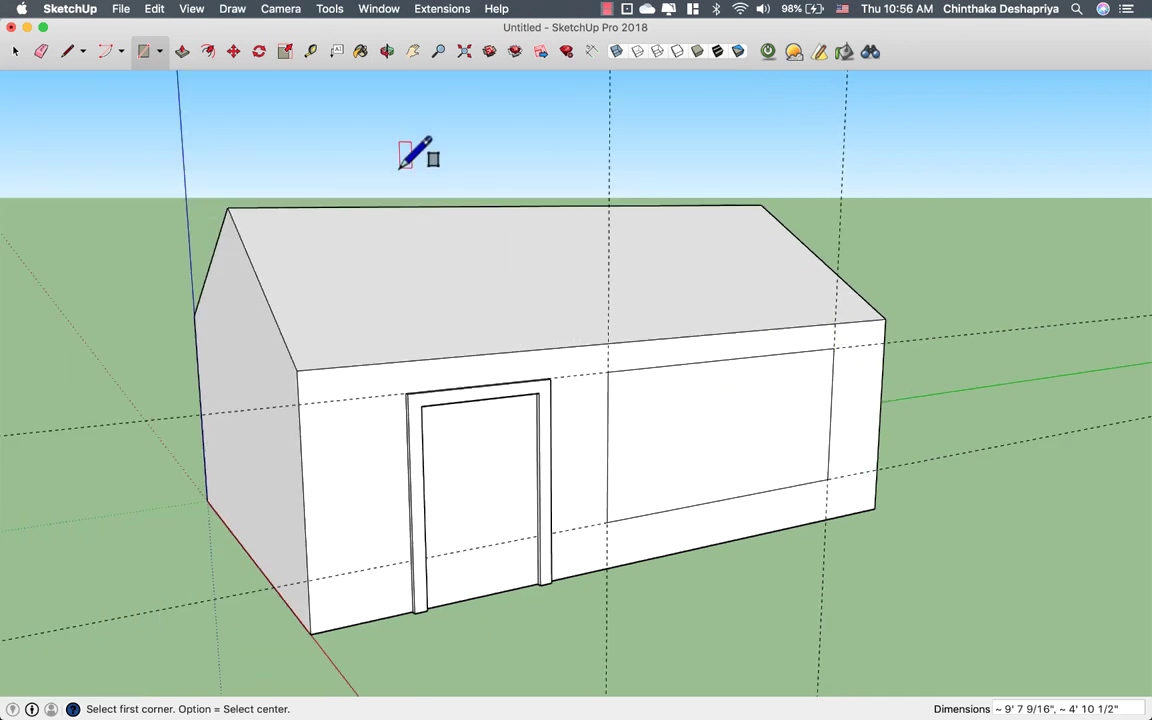
{"action": "left_click", "coordinate": [15, 52]}
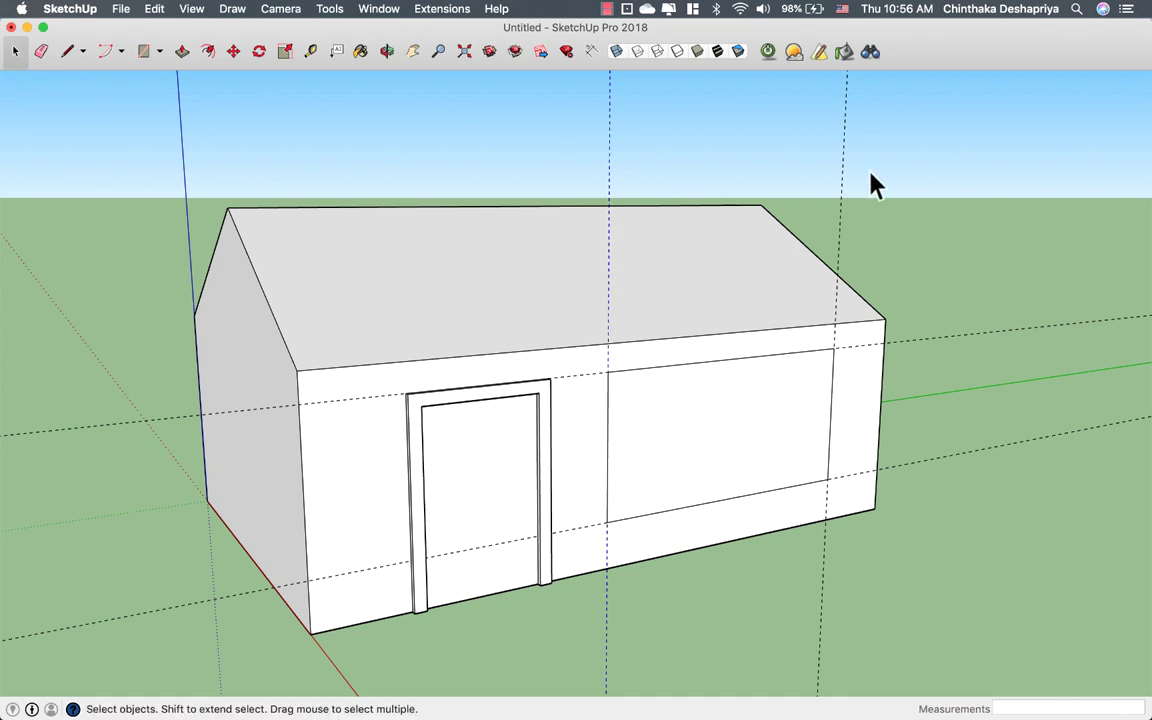
- Select and remove all the dashed guide lines, then select the window face
{"action": "left_click_drag", "start_coordinate": [890, 152], "coordinate": [569, 85]}
{"action": "left_click_drag", "start_coordinate": [590, 84], "coordinate": [590, 84]}
{"action": "key", "text": "shift"}
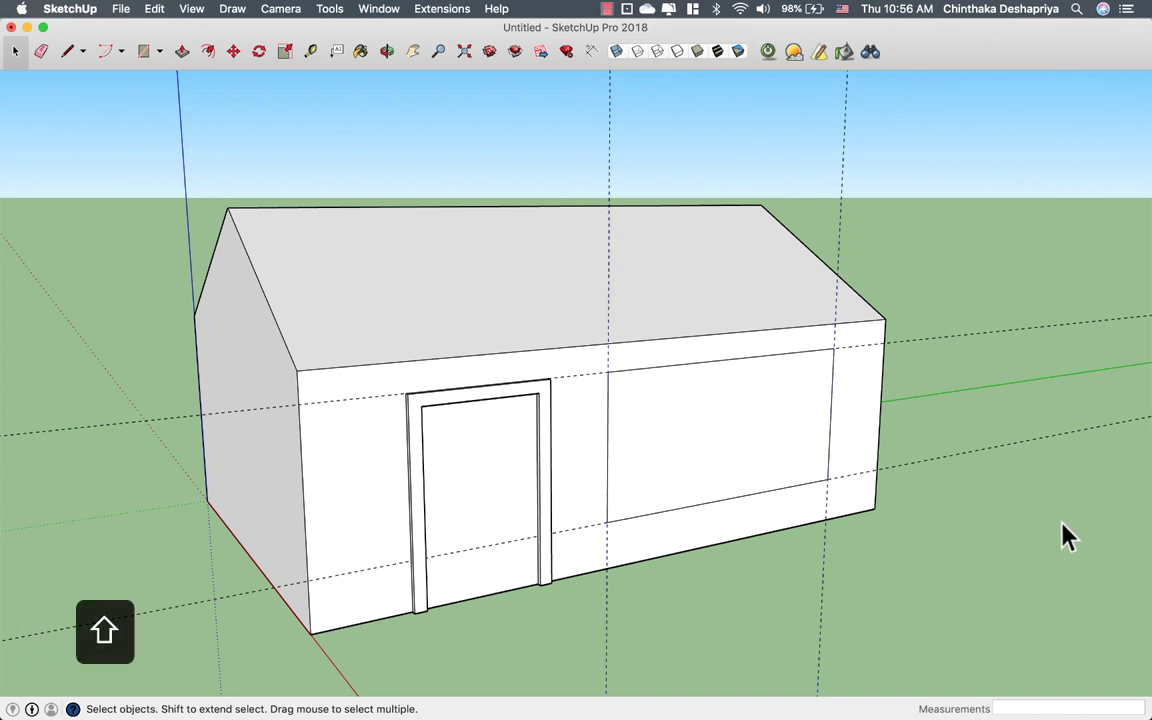
{"action": "left_click_drag", "start_coordinate": [1062, 523], "coordinate": [992, 333], "text": "shift"}
{"action": "left_click_drag", "start_coordinate": [992, 145], "coordinate": [590, 100], "text": "shift"}
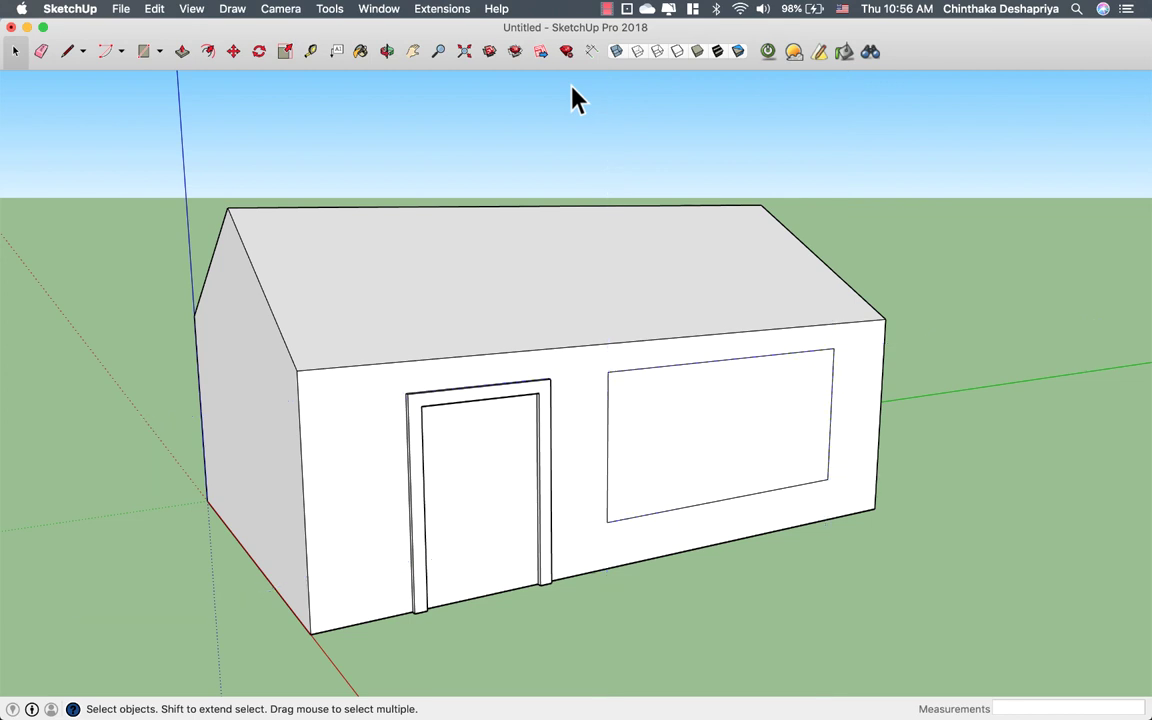
{"action": "left_click", "coordinate": [681, 440]}
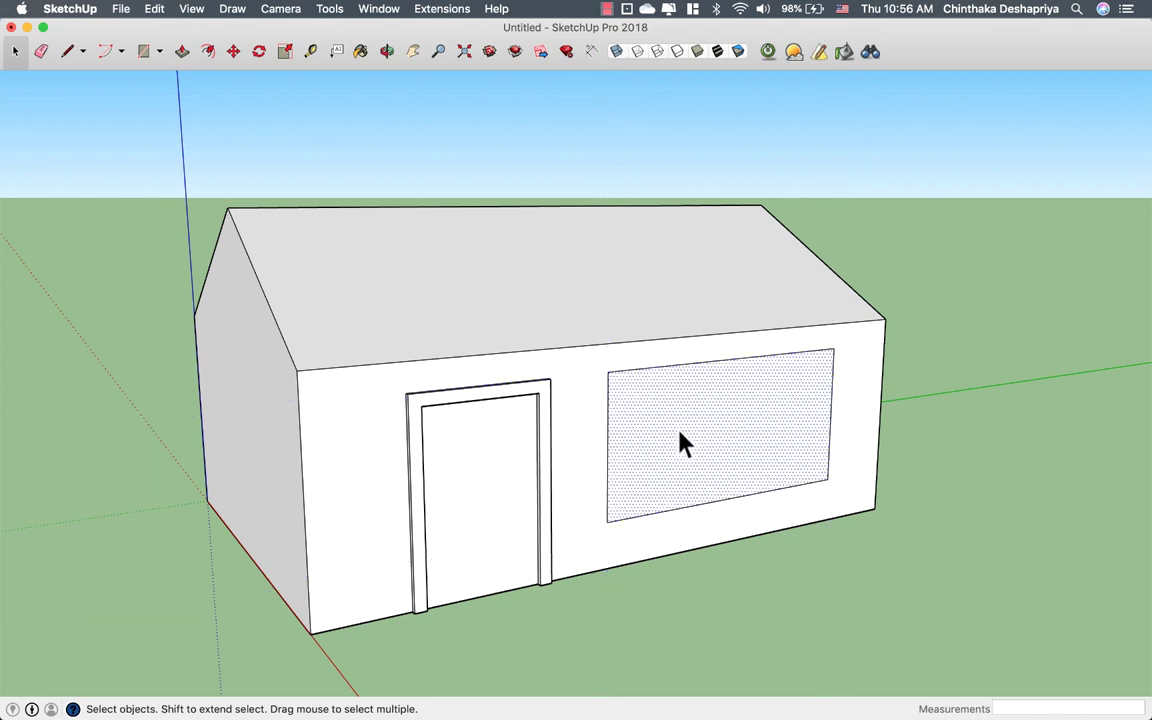
{"action": "scroll", "coordinate": [680, 443], "scroll_direction": "up", "scroll_amount": 2}
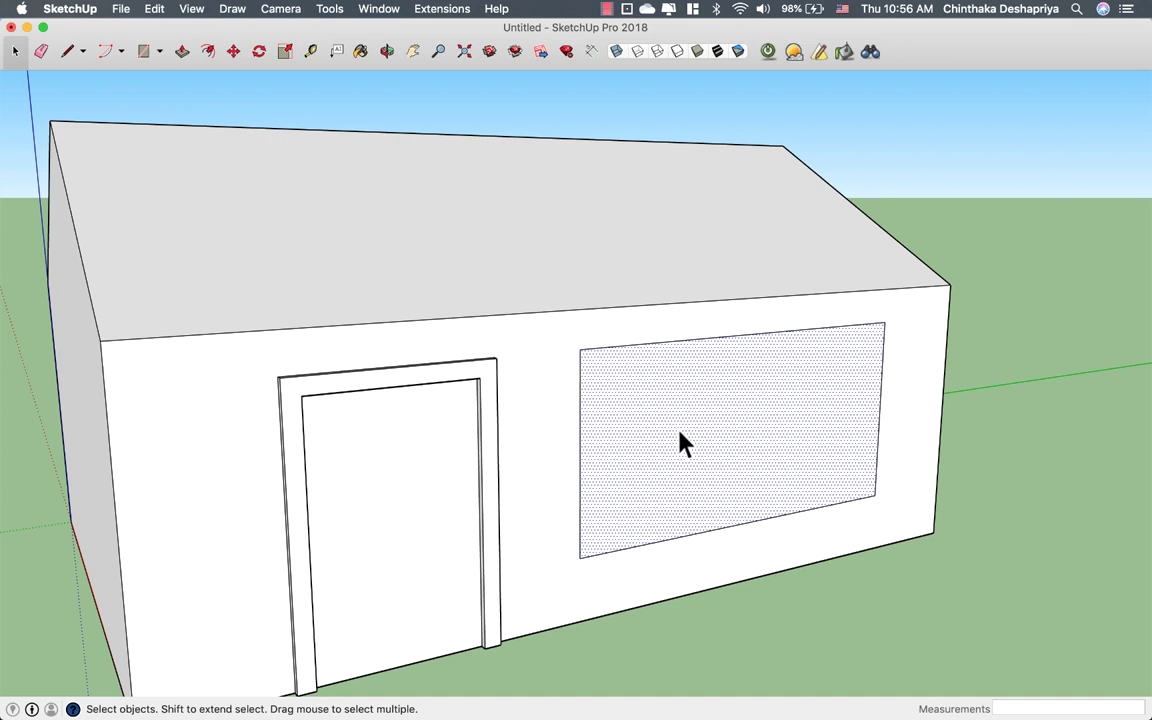
- Offset the window outline about 5 1/16" inward to create a border frame
{"action": "left_click", "coordinate": [209, 53]}
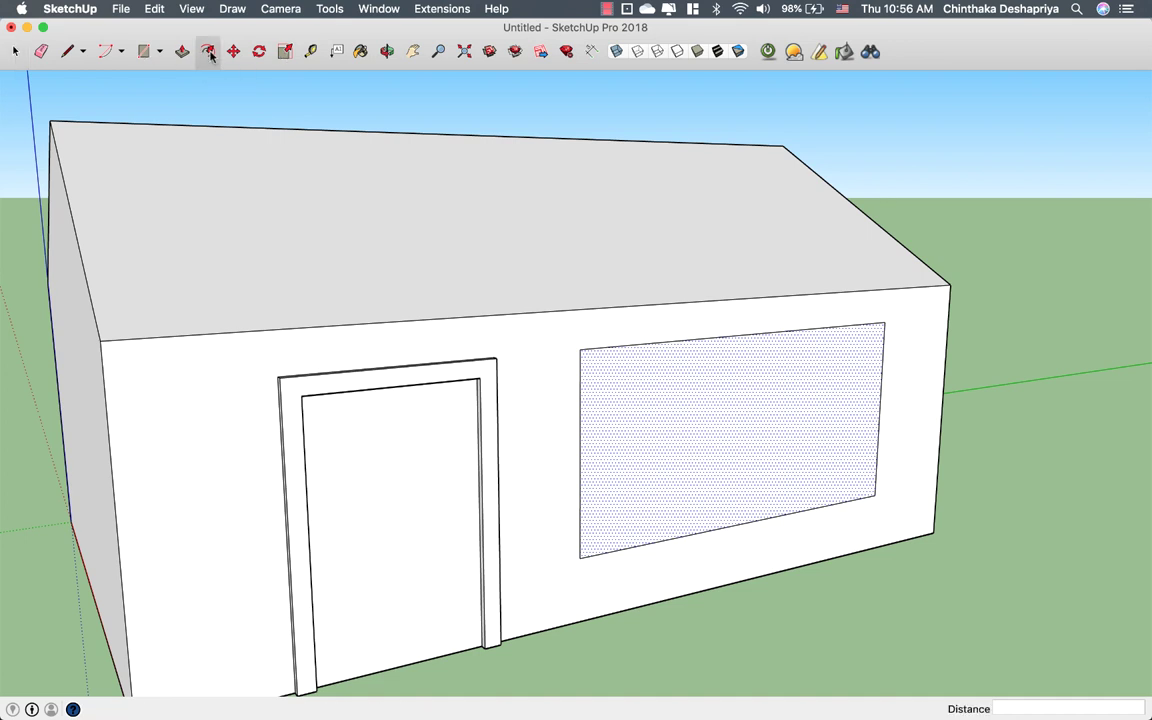
{"action": "left_click", "coordinate": [586, 433]}
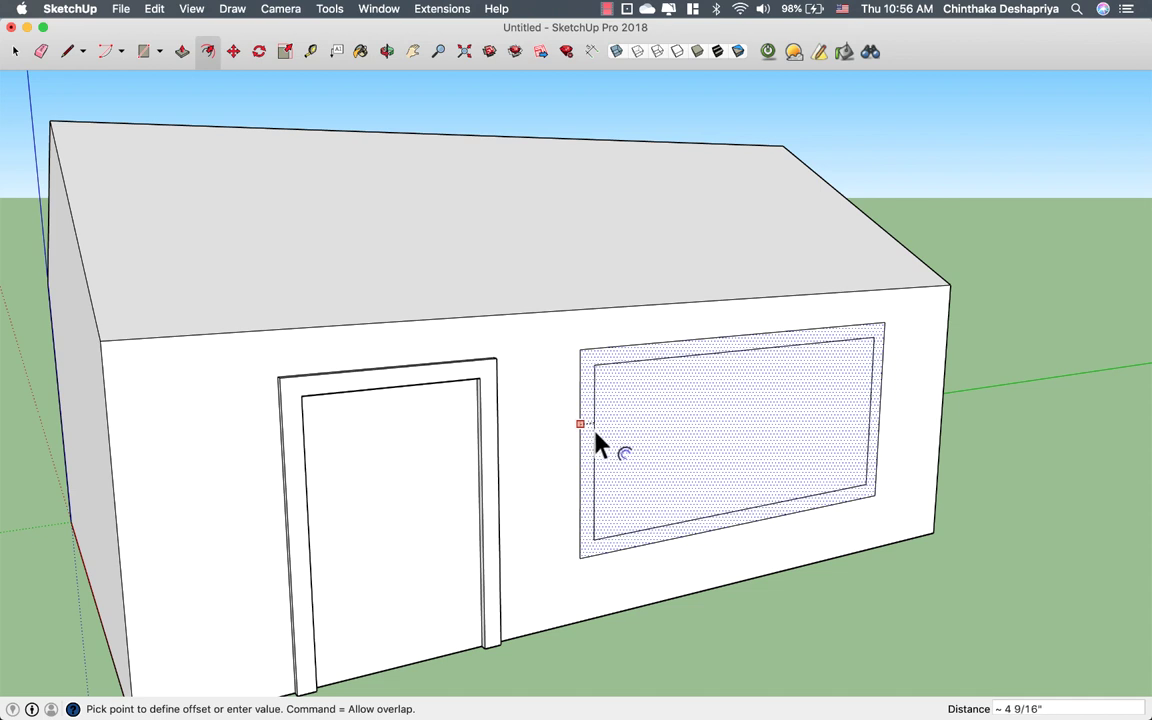
{"action": "left_click", "coordinate": [597, 437]}
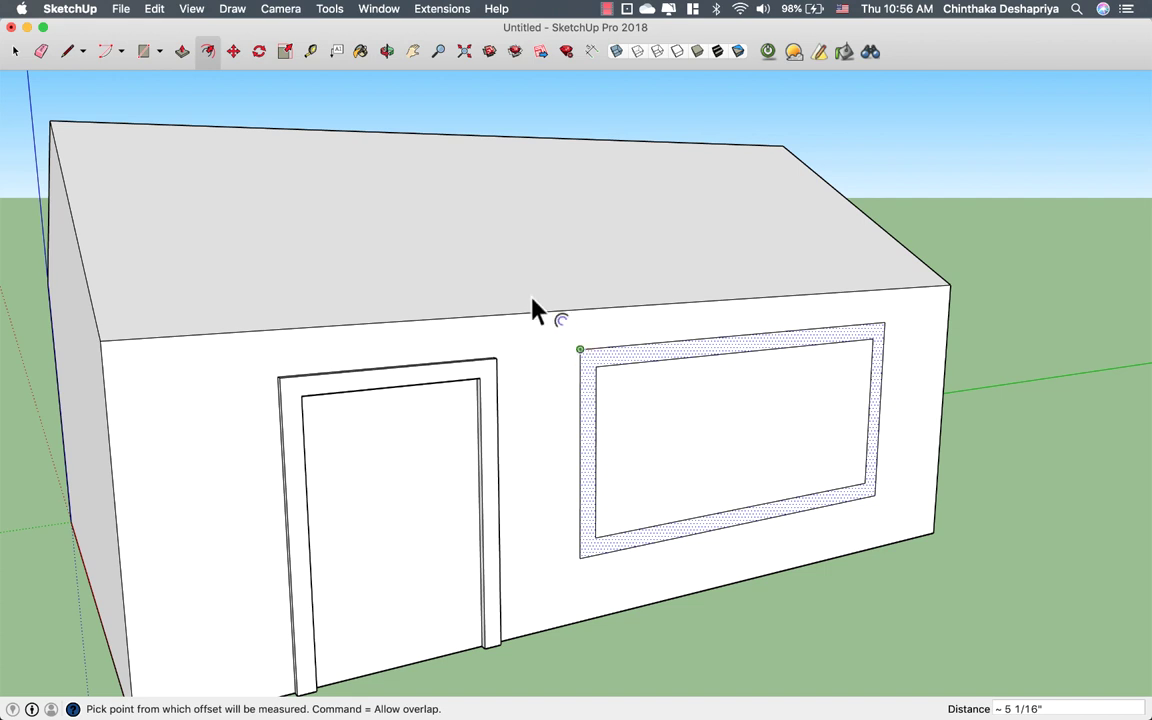
{"action": "scroll", "coordinate": [505, 380], "scroll_direction": "up", "scroll_amount": 3}
{"action": "scroll", "coordinate": [502, 378], "scroll_direction": "up", "scroll_amount": 3}
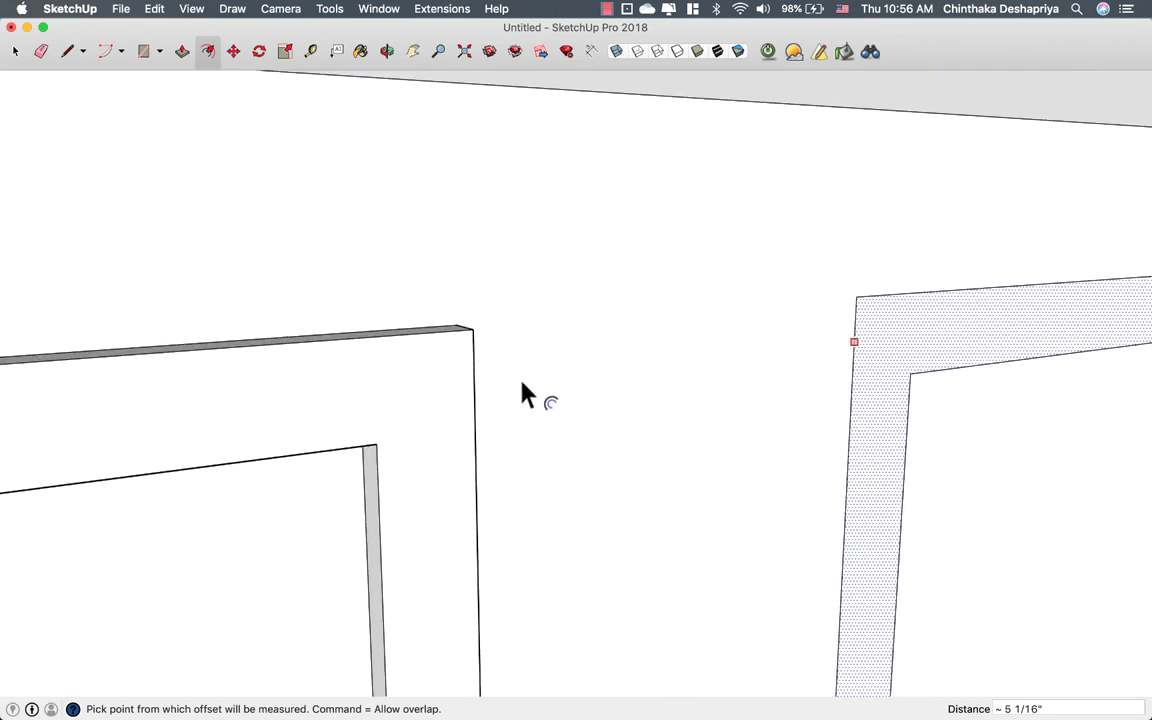
{"action": "middle_click_drag", "start_coordinate": [455, 303], "coordinate": [650, 429]}
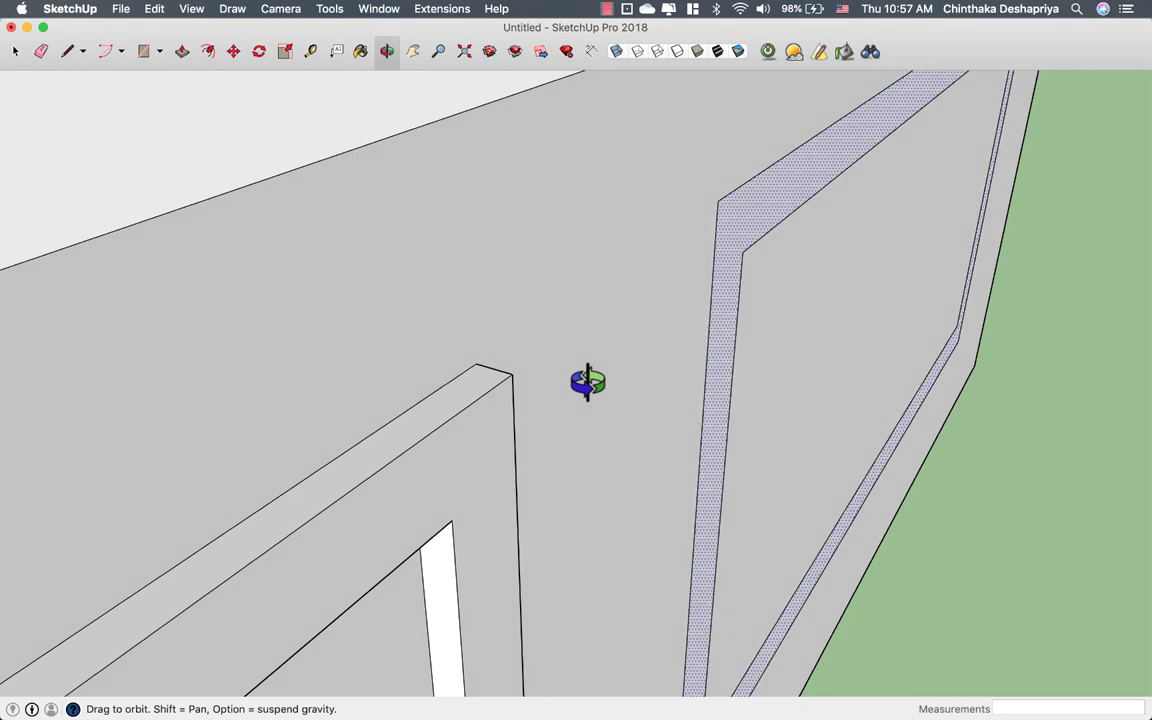
{"action": "left_click_drag", "start_coordinate": [586, 380], "coordinate": [428, 362]}
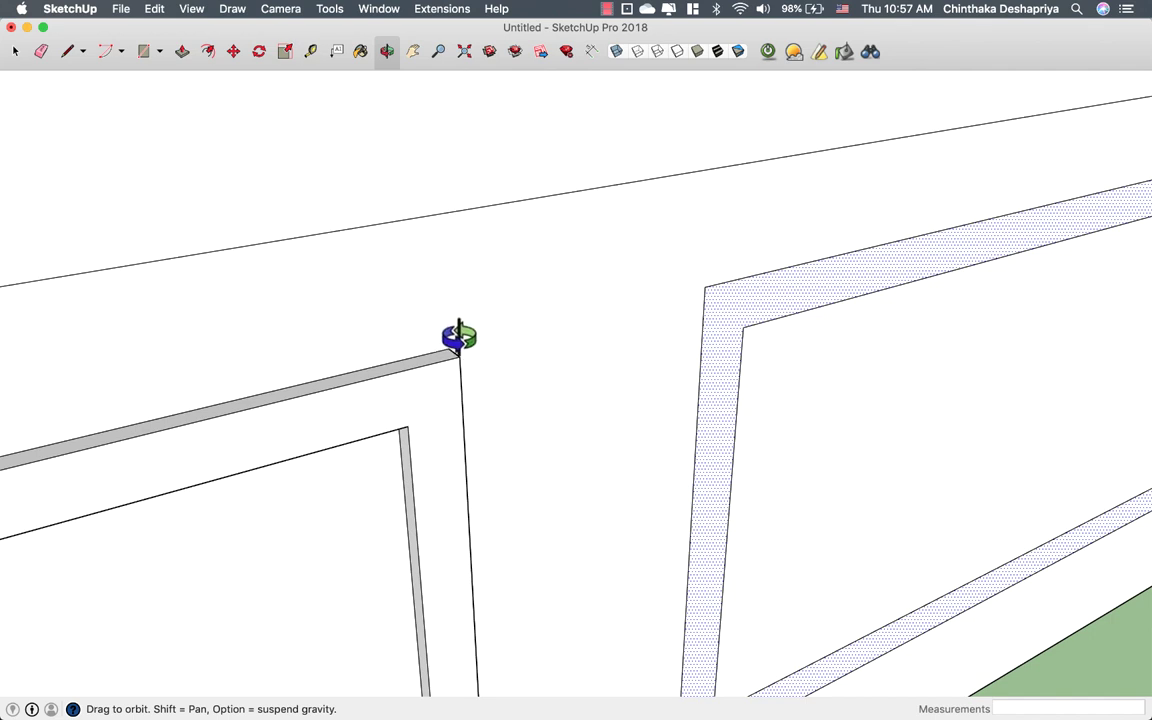
- Pull the window border out about 1 7/8" to match the door trim
{"action": "left_click", "coordinate": [182, 51]}
{"action": "scroll", "coordinate": [576, 338], "scroll_direction": "down", "scroll_amount": 5}
{"action": "scroll", "coordinate": [576, 338], "scroll_direction": "down", "scroll_amount": 3}
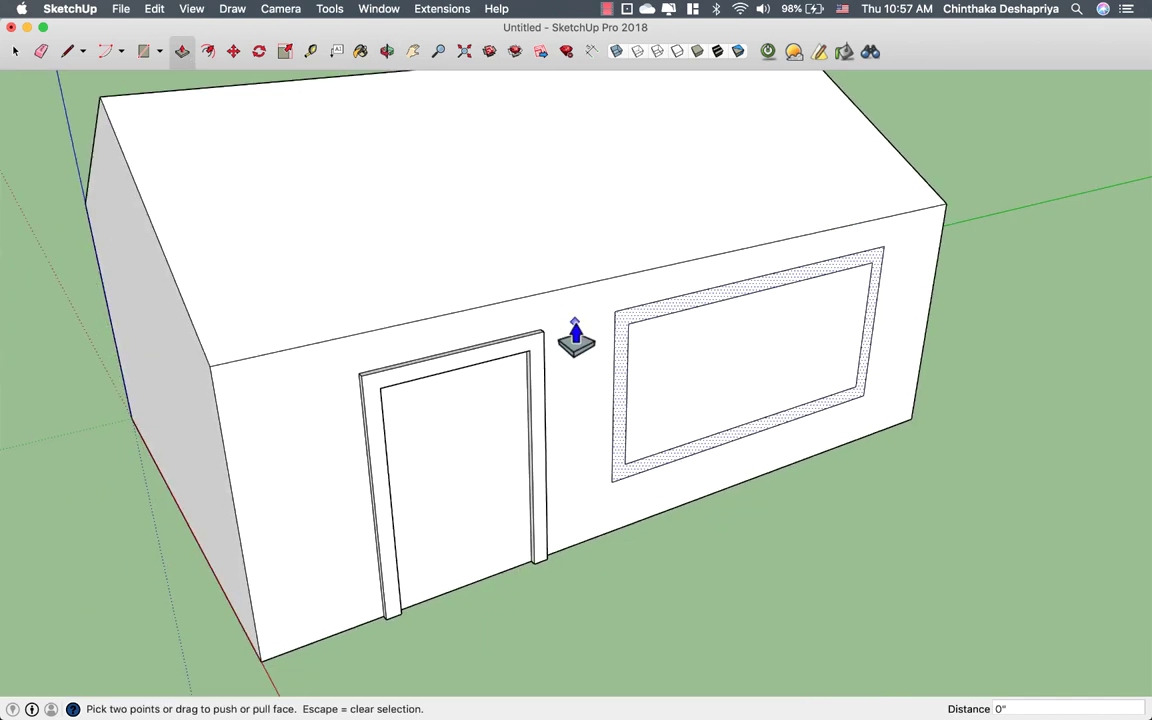
{"action": "scroll", "coordinate": [576, 334], "scroll_direction": "up", "scroll_amount": 4}
{"action": "left_click", "coordinate": [644, 350]}
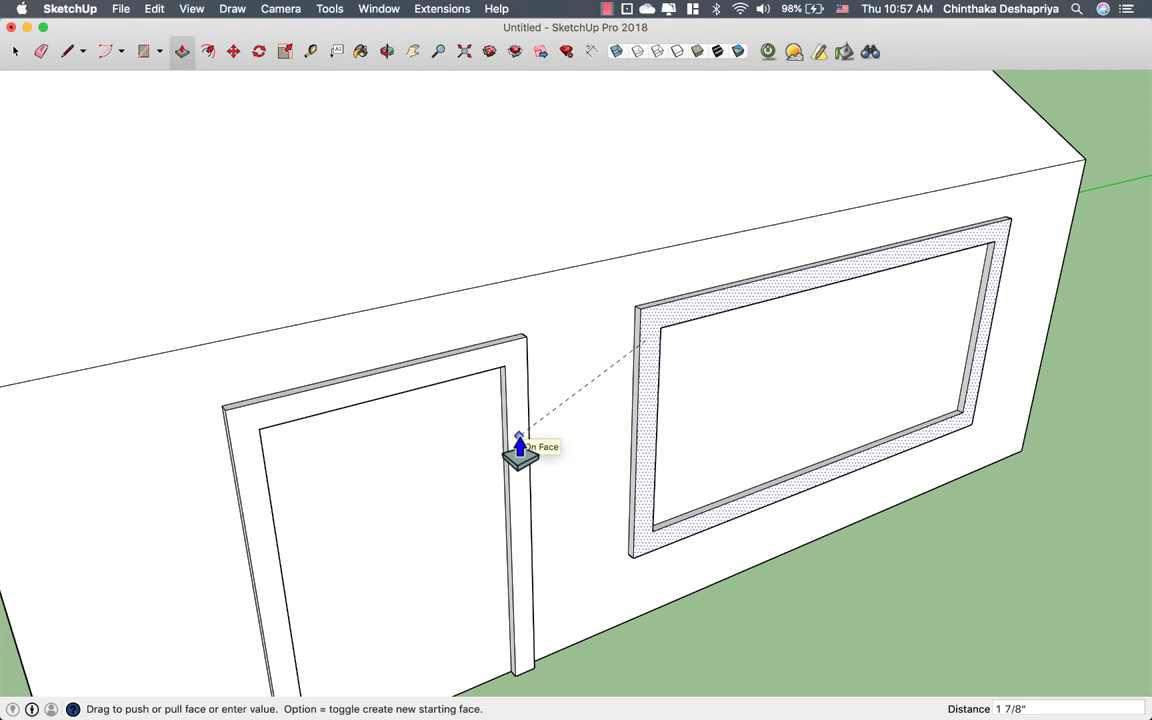
{"action": "left_click", "coordinate": [519, 448]}
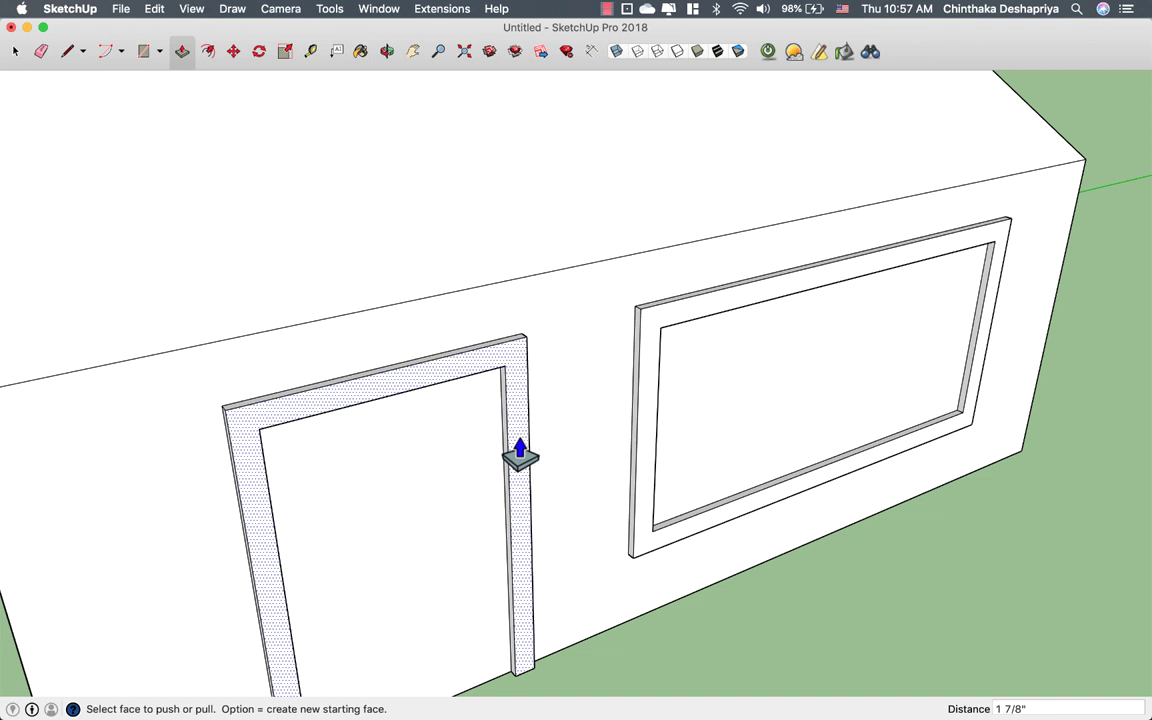
{"action": "scroll", "coordinate": [519, 448], "scroll_direction": "down", "scroll_amount": 2}
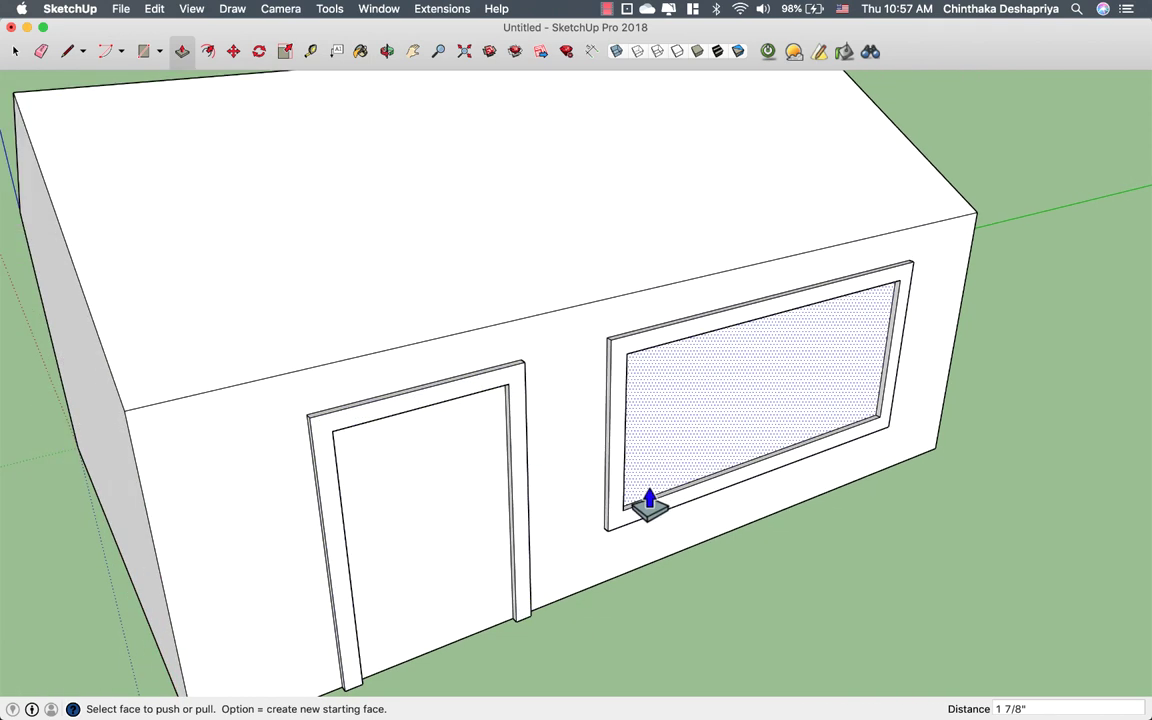
{"action": "scroll", "coordinate": [604, 442], "scroll_direction": "down", "scroll_amount": 5}
{"action": "scroll", "coordinate": [604, 442], "scroll_direction": "up", "scroll_amount": 4}
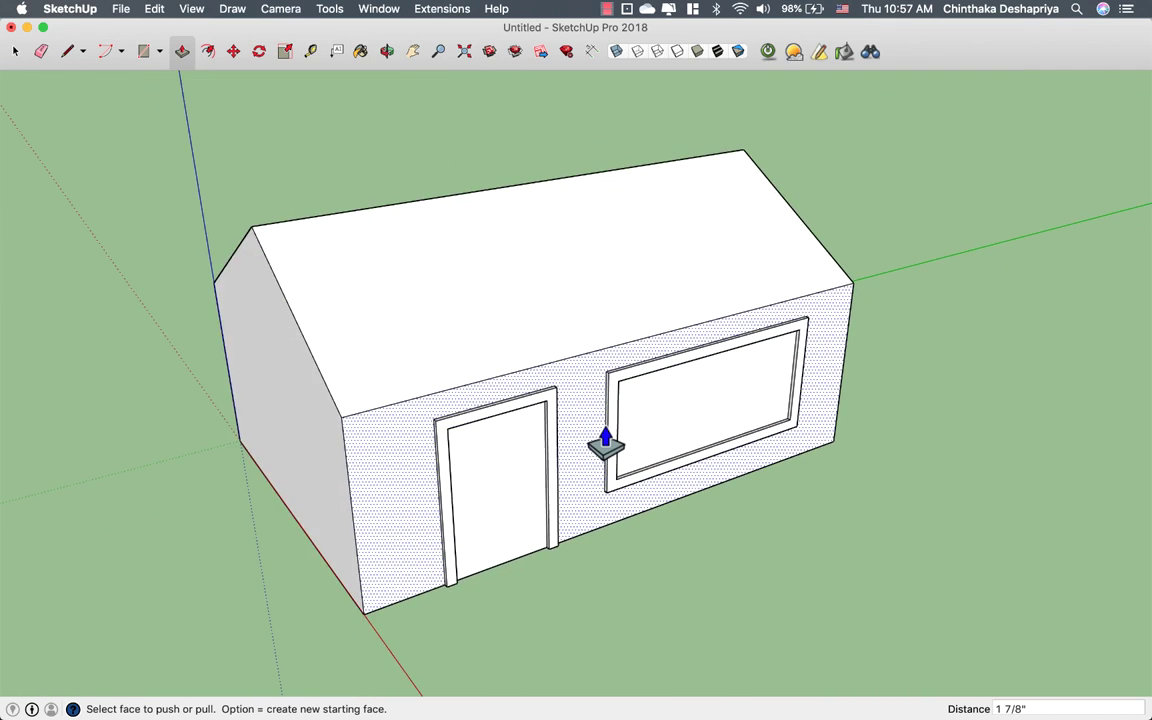
{"action": "mouse_move", "coordinate": [789, 612]}
{"action": "middle_mouse_down"}
{"action": "mouse_move", "coordinate": [773, 425]}
{"action": "mouse_move", "coordinate": [512, 476]}
{"action": "mouse_move", "coordinate": [769, 470]}
{"action": "mouse_move", "coordinate": [1023, 489]}
{"action": "mouse_move", "coordinate": [880, 377]}
{"action": "mouse_move", "coordinate": [576, 488]}
{"action": "mouse_move", "coordinate": [779, 568]}
{"action": "mouse_move", "coordinate": [738, 566]}
{"action": "mouse_move", "coordinate": [467, 465]}
{"action": "middle_mouse_up"}
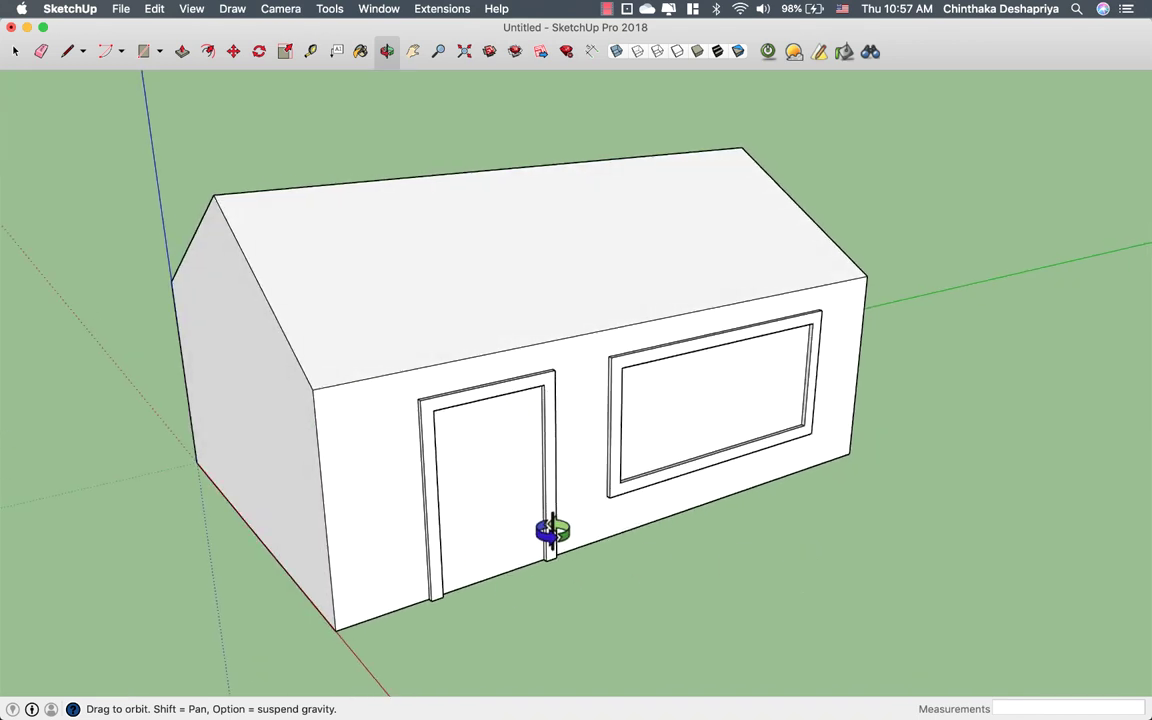
- Orbit around the house and zoom in on the base of the left door trim
{"action": "mouse_move", "coordinate": [507, 522]}
{"action": "left_mouse_down"}
{"action": "mouse_move", "coordinate": [468, 483]}
{"action": "mouse_move", "coordinate": [499, 414]}
{"action": "mouse_move", "coordinate": [492, 484]}
{"action": "mouse_move", "coordinate": [501, 432]}
{"action": "mouse_move", "coordinate": [167, 442]}
{"action": "mouse_move", "coordinate": [153, 476]}
{"action": "mouse_move", "coordinate": [51, 435]}
{"action": "mouse_move", "coordinate": [39, 419]}
{"action": "mouse_move", "coordinate": [39, 342]}
{"action": "mouse_move", "coordinate": [481, 440]}
{"action": "mouse_move", "coordinate": [699, 427]}
{"action": "left_mouse_up"}
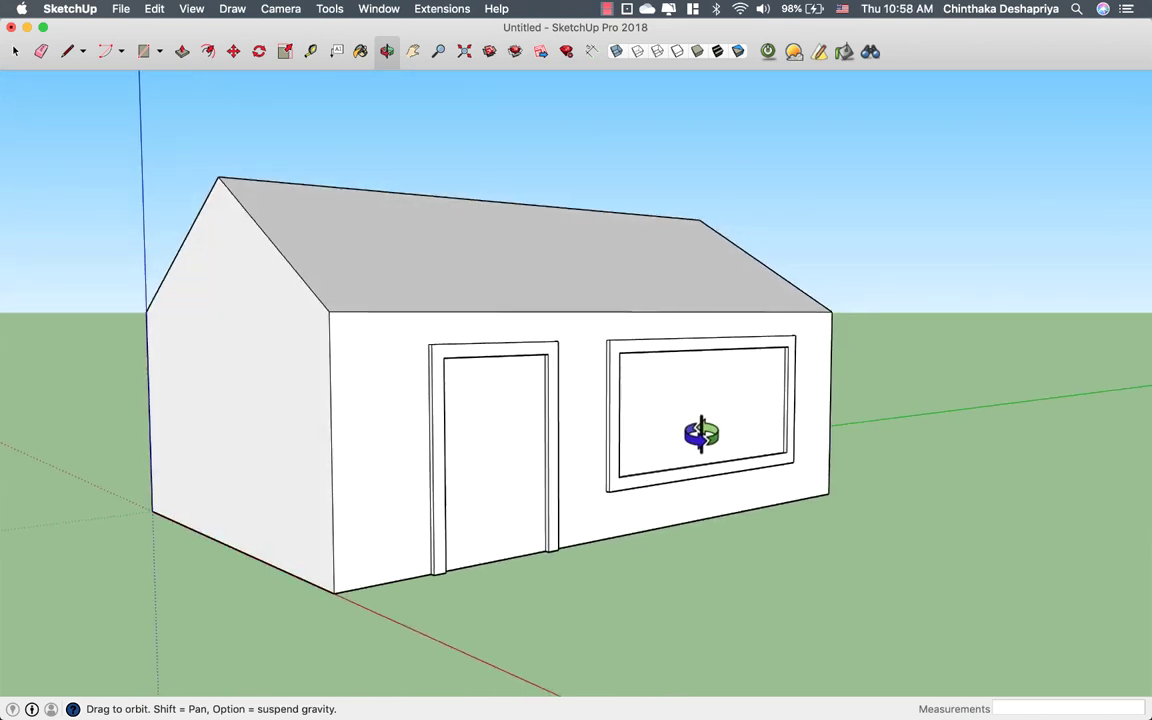
{"action": "left_click_drag", "start_coordinate": [537, 483], "coordinate": [583, 482]}
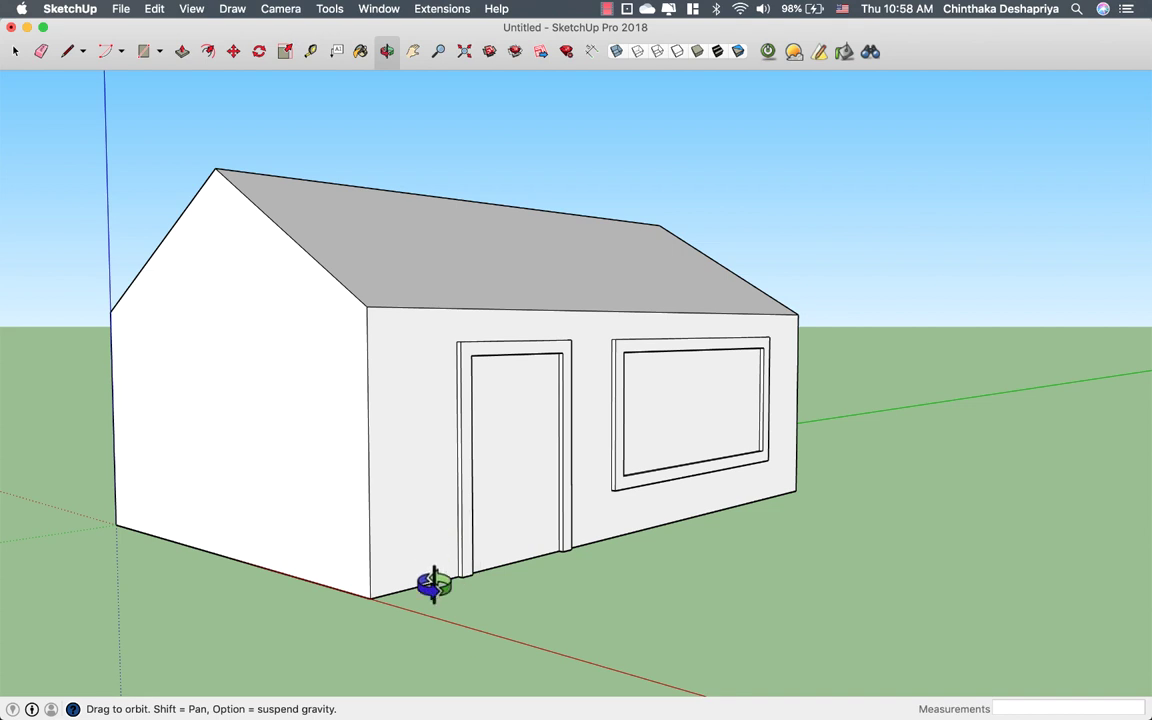
{"action": "scroll", "coordinate": [432, 586], "scroll_direction": "up", "scroll_amount": 5}
{"action": "scroll", "coordinate": [434, 585], "scroll_direction": "up", "scroll_amount": 3}
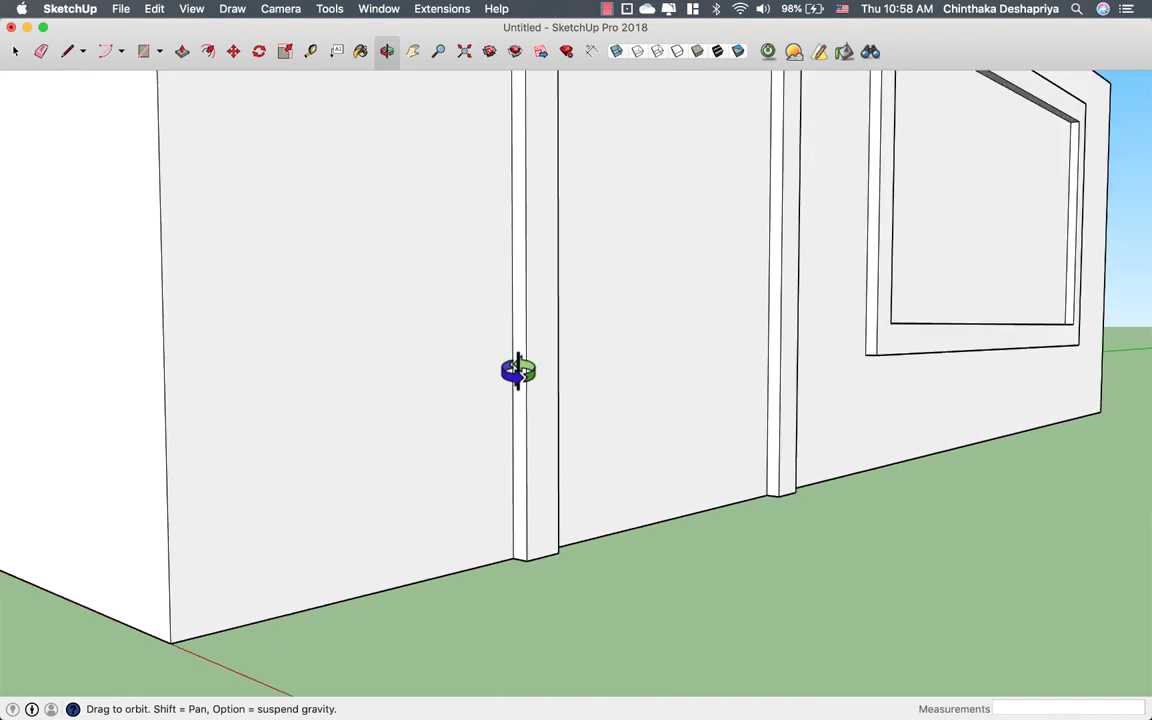
- Draw a line across the left door trim near its base and select the lower strip
{"action": "left_click", "coordinate": [67, 51]}
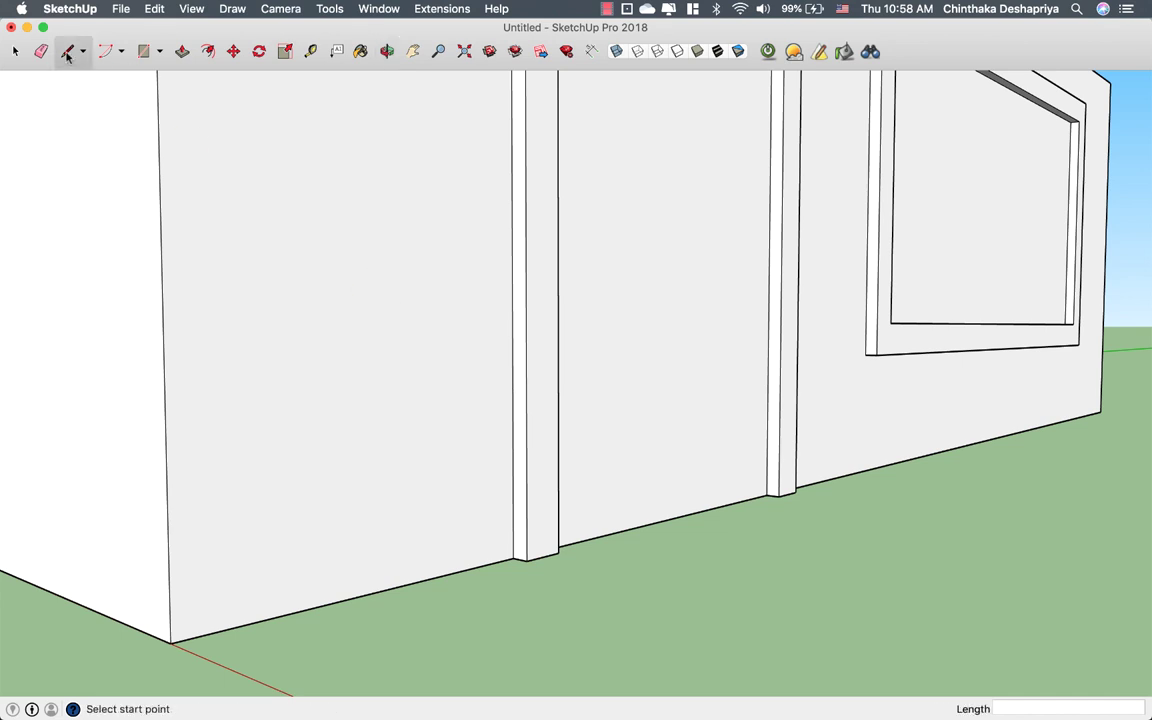
{"action": "left_click", "coordinate": [512, 401]}
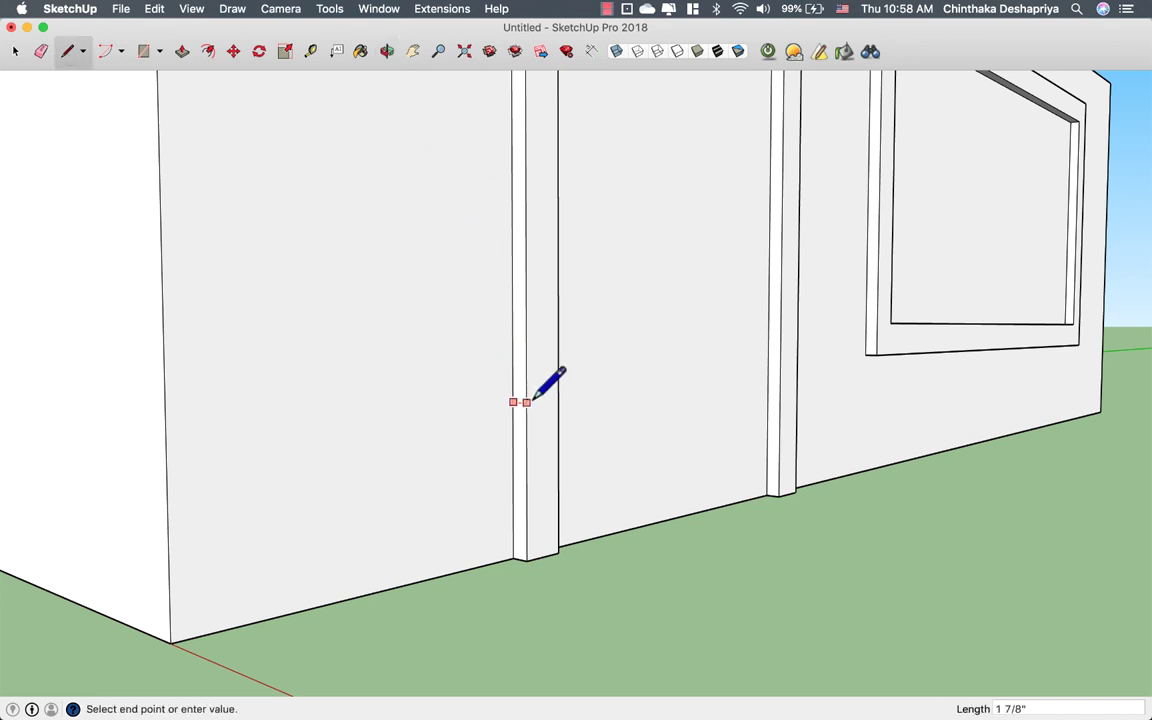
{"action": "left_click", "coordinate": [527, 402]}
{"action": "key", "text": "space"}
{"action": "left_click", "coordinate": [523, 461]}
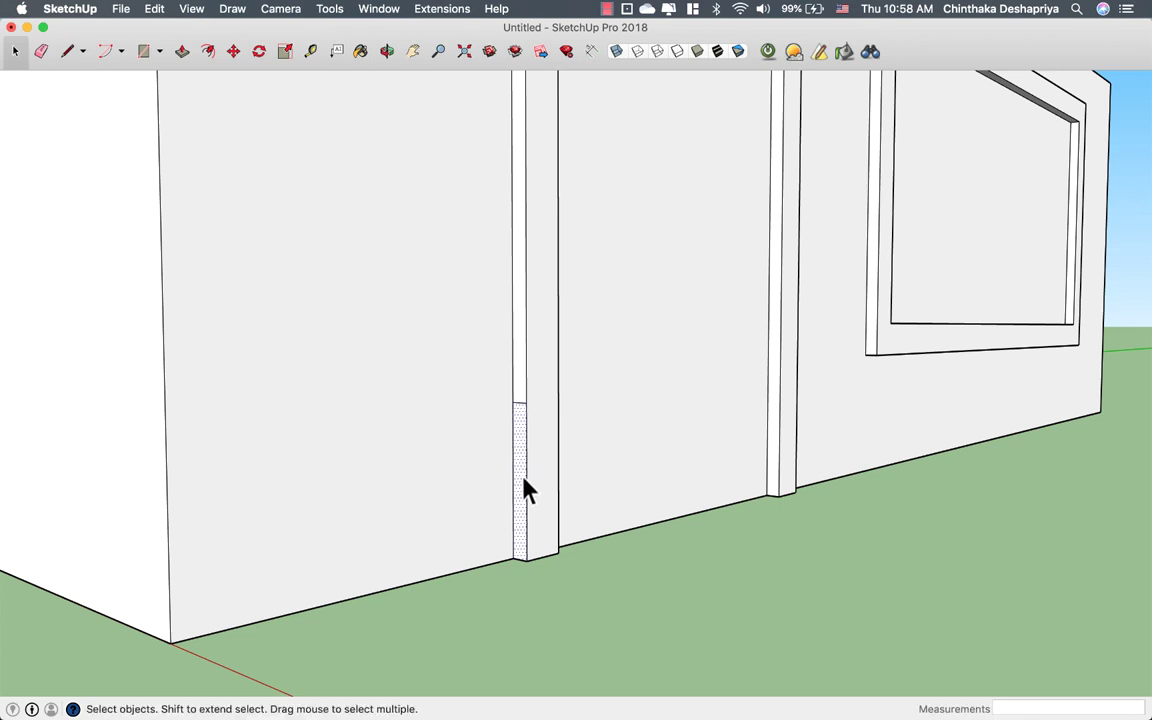
{"action": "scroll", "coordinate": [524, 596], "scroll_direction": "down", "scroll_amount": 3}
{"action": "scroll", "coordinate": [518, 584], "scroll_direction": "down", "scroll_amount": 3}
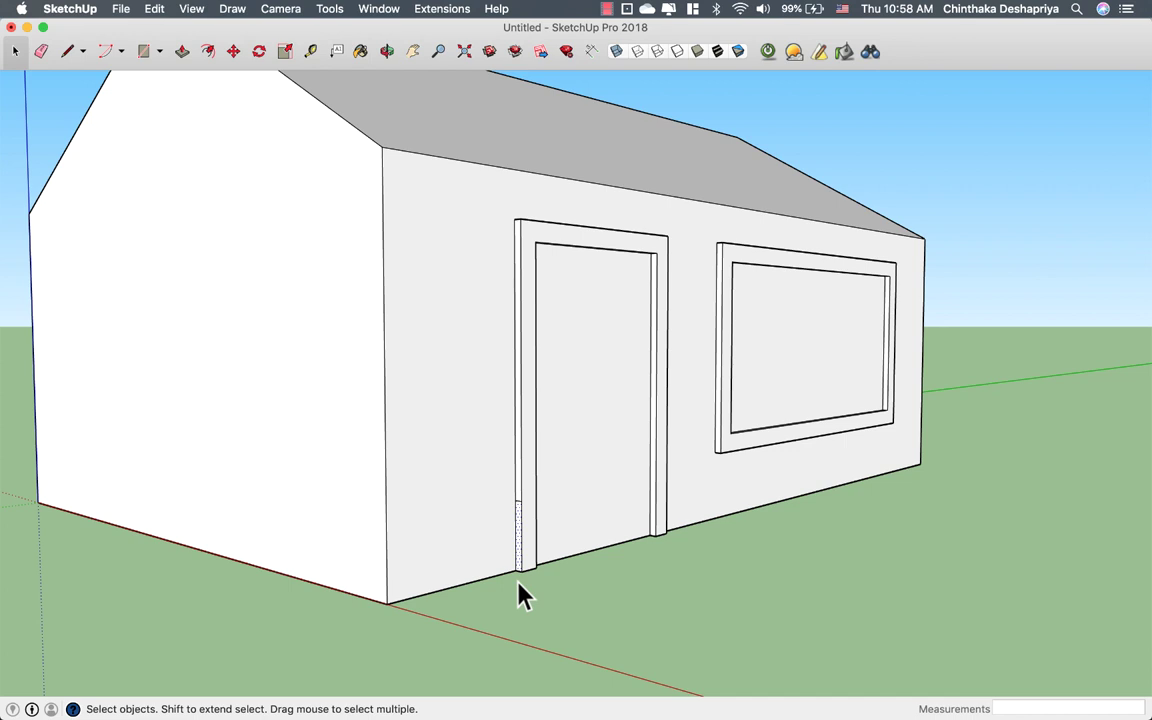
- Orbit to look up at the house's base from underneath, nudging pan and zoom
{"action": "key", "text": "o"}
{"action": "mouse_move", "coordinate": [527, 478]}
{"action": "left_mouse_down"}
{"action": "mouse_move", "coordinate": [525, 280]}
{"action": "mouse_move", "coordinate": [537, 236]}
{"action": "left_mouse_up"}
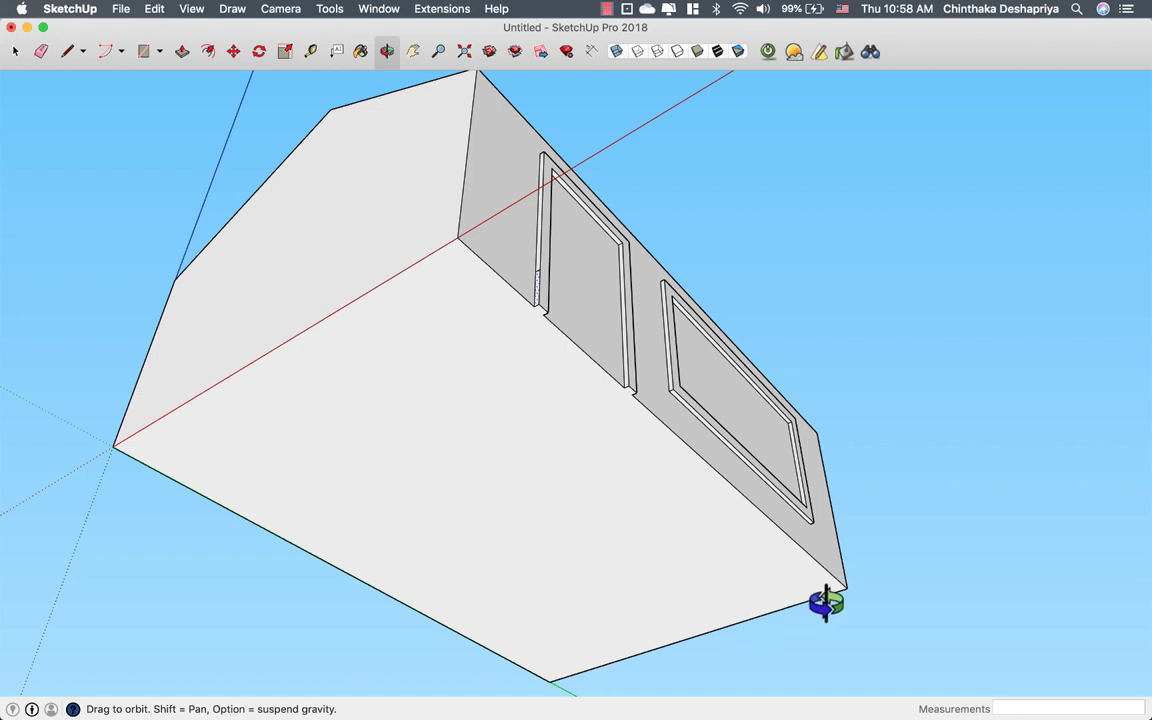
{"action": "key", "text": "h"}
{"action": "left_click_drag", "start_coordinate": [723, 553], "coordinate": [717, 561]}
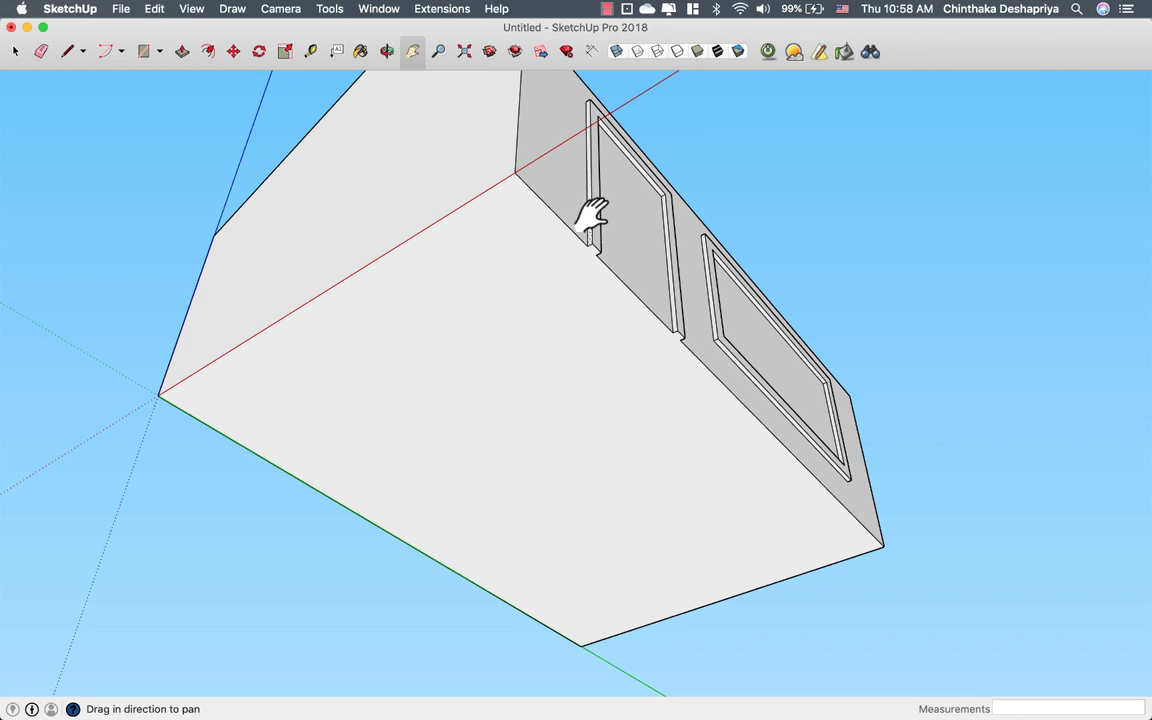
{"action": "scroll", "coordinate": [586, 242], "scroll_direction": "up", "scroll_amount": 2}
{"action": "scroll", "coordinate": [587, 244], "scroll_direction": "up", "scroll_amount": 5}
{"action": "scroll", "coordinate": [588, 243], "scroll_direction": "down", "scroll_amount": 2}
{"action": "scroll", "coordinate": [588, 243], "scroll_direction": "down", "scroll_amount": 4}
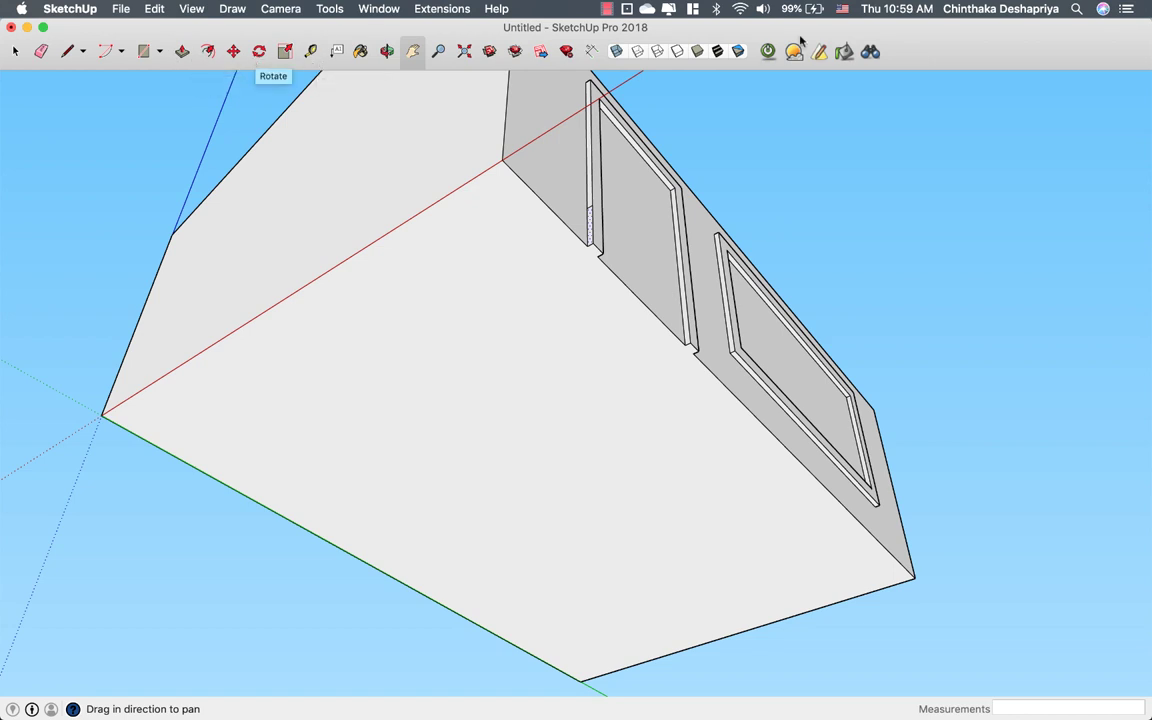
- Add the Follow Me tool to the main toolbar via Customize Toolbar
{"action": "right_click", "coordinate": [926, 46]}
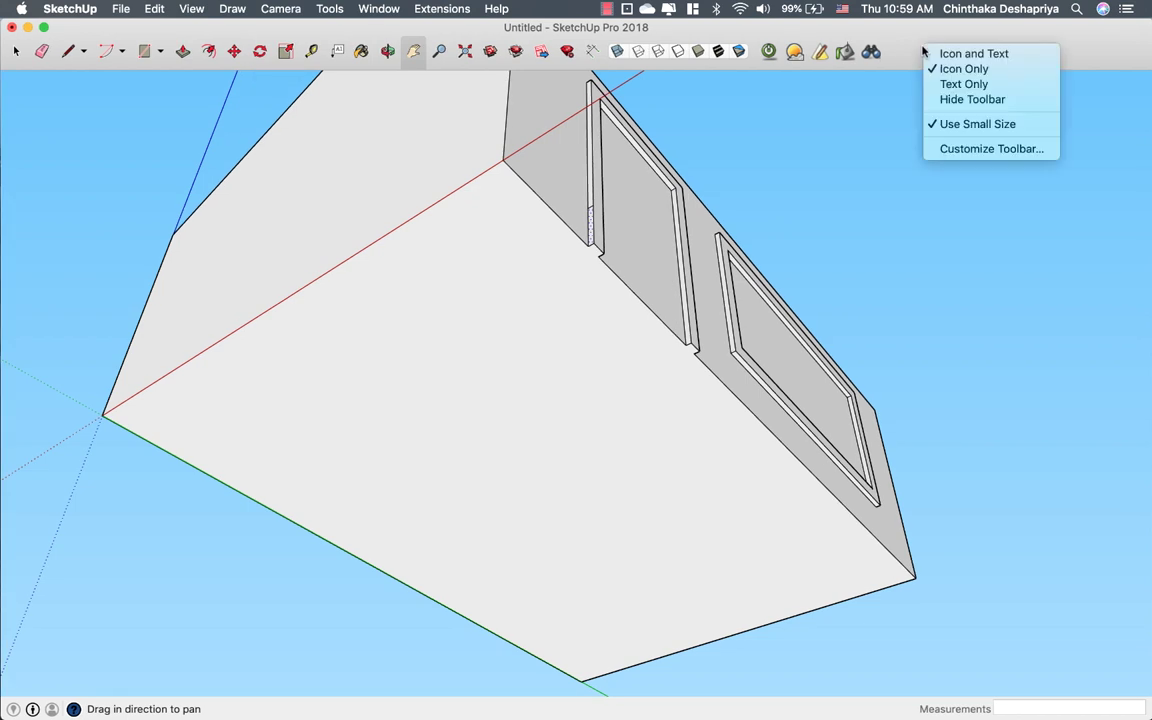
{"action": "left_click", "coordinate": [947, 150]}
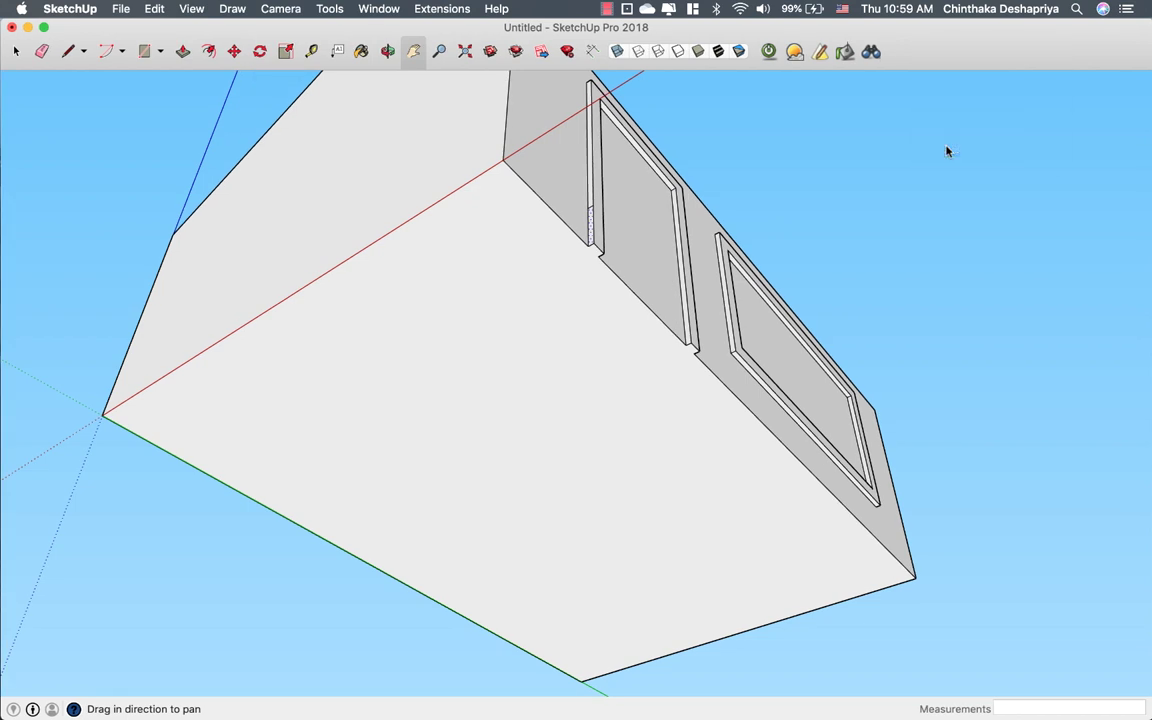
{"action": "scroll", "coordinate": [800, 200], "scroll_direction": "down", "scroll_amount": 3}
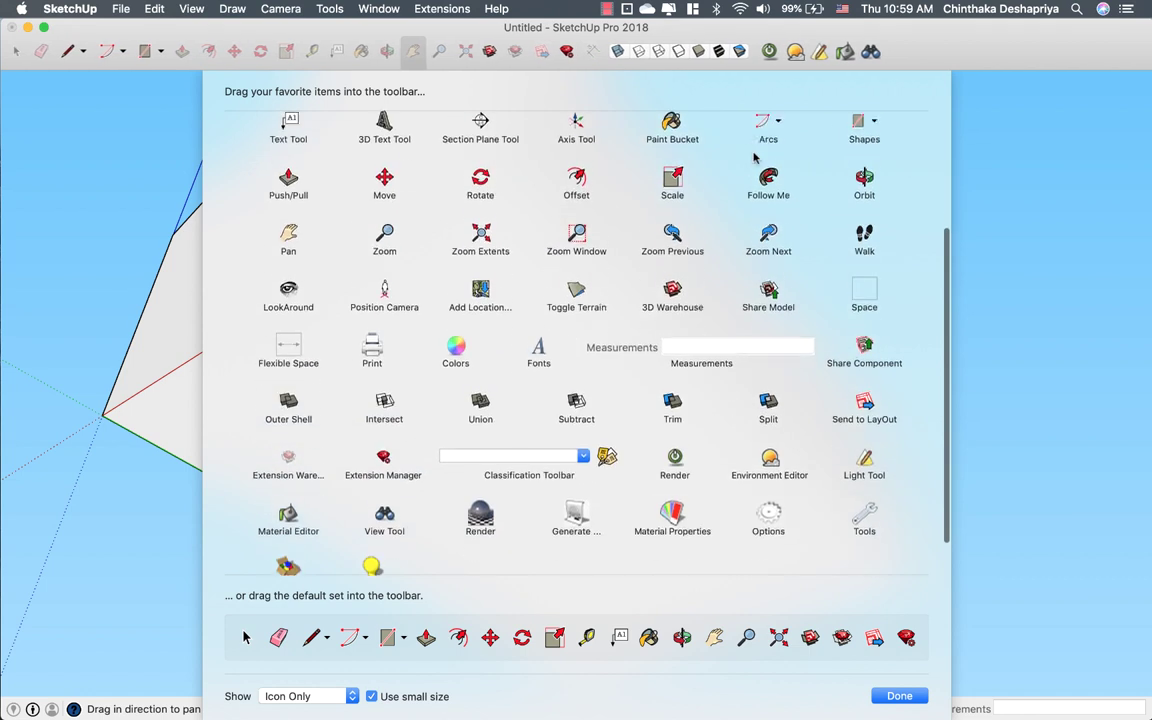
{"action": "scroll", "coordinate": [754, 157], "scroll_direction": "up", "scroll_amount": 3}
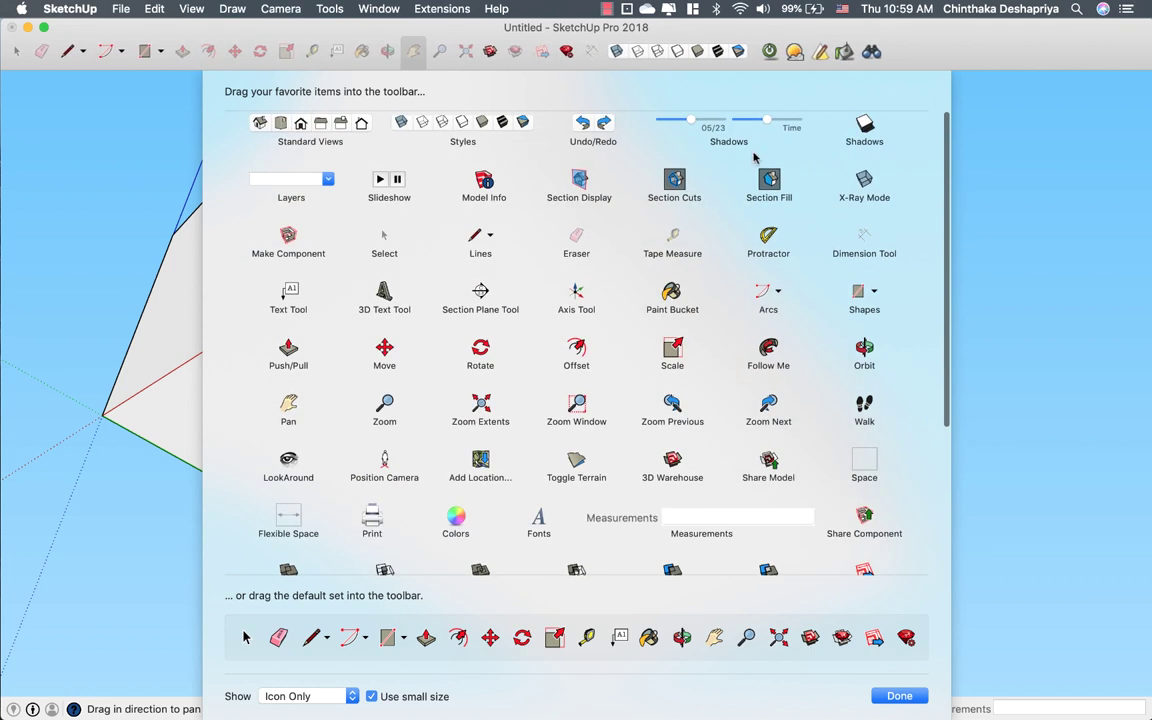
{"action": "mouse_move", "coordinate": [785, 369]}
{"action": "left_mouse_down"}
{"action": "mouse_move", "coordinate": [466, 258]}
{"action": "mouse_move", "coordinate": [201, 58]}
{"action": "left_mouse_up"}
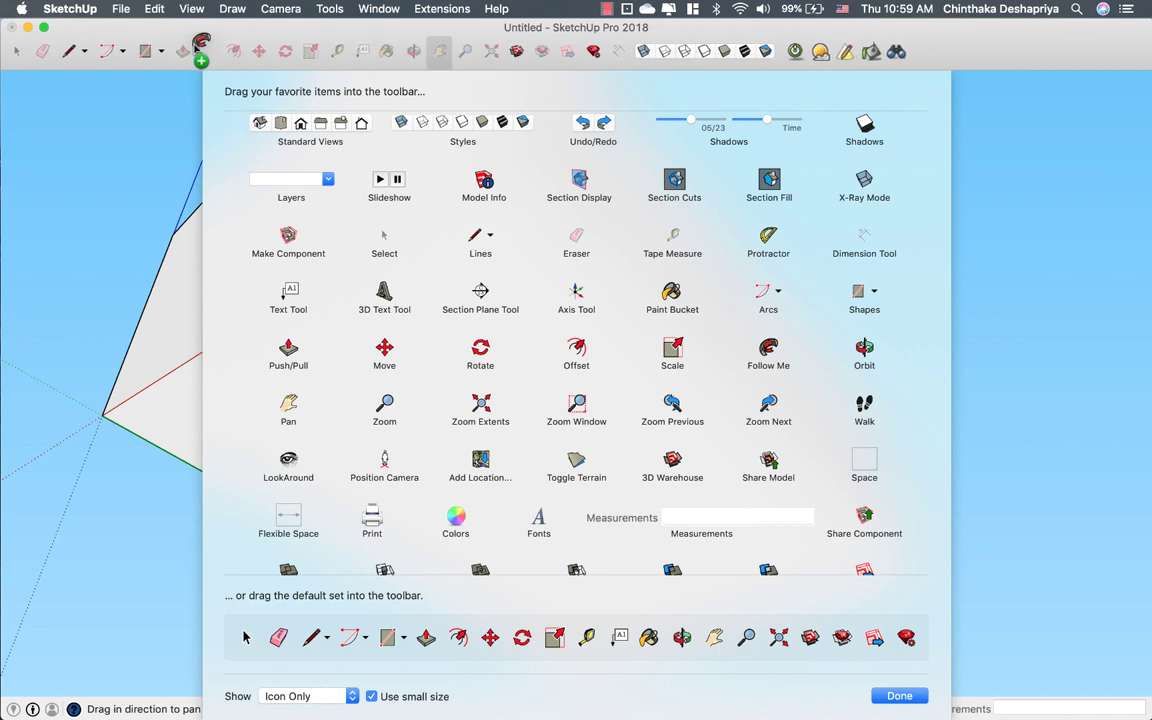
{"action": "left_click", "coordinate": [899, 696]}
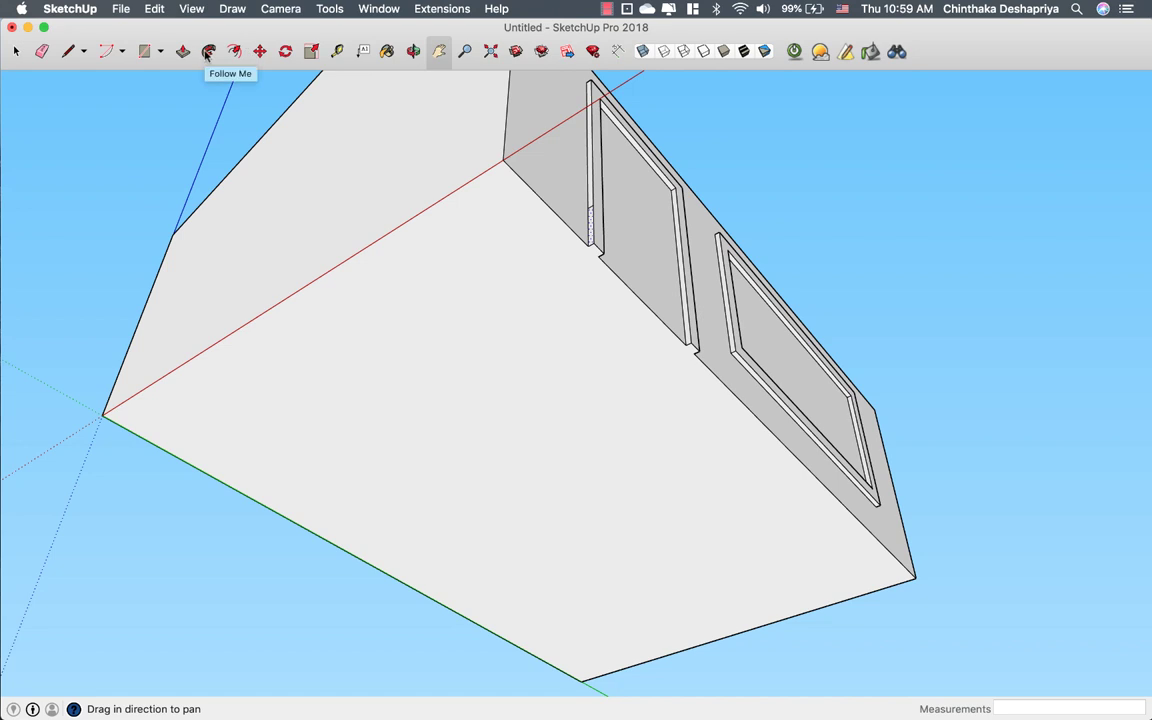
- Sweep the small trim profile with Follow Me along the wall base edges, stopping at the doorway
{"action": "left_click", "coordinate": [207, 56]}
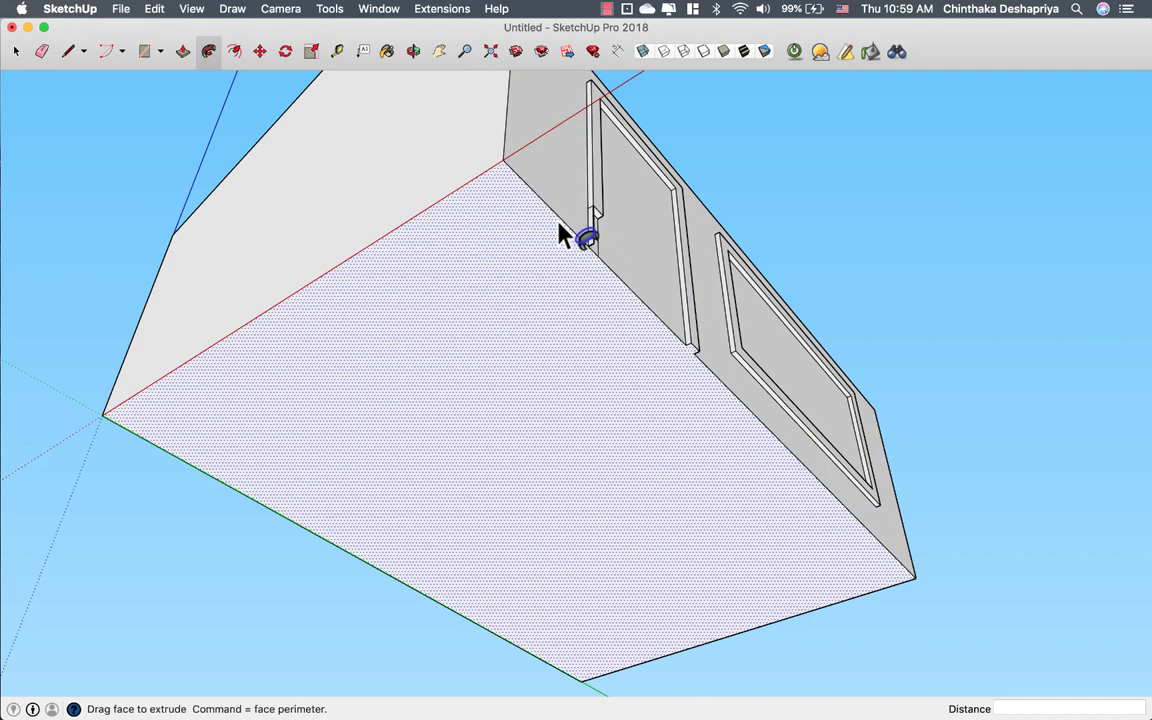
{"action": "mouse_move", "coordinate": [590, 248]}
{"action": "left_mouse_down"}
{"action": "mouse_move", "coordinate": [500, 185]}
{"action": "mouse_move", "coordinate": [118, 420]}
{"action": "mouse_move", "coordinate": [104, 412]}
{"action": "left_mouse_up"}
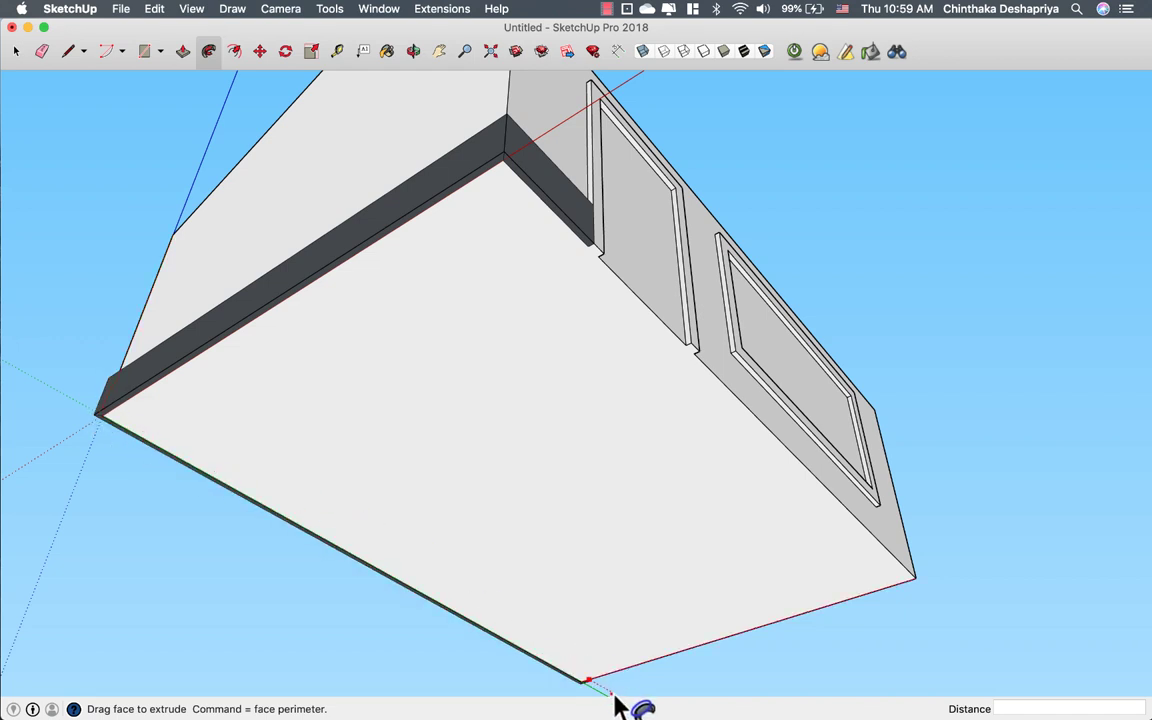
{"action": "left_click_drag", "start_coordinate": [855, 590], "coordinate": [697, 385]}
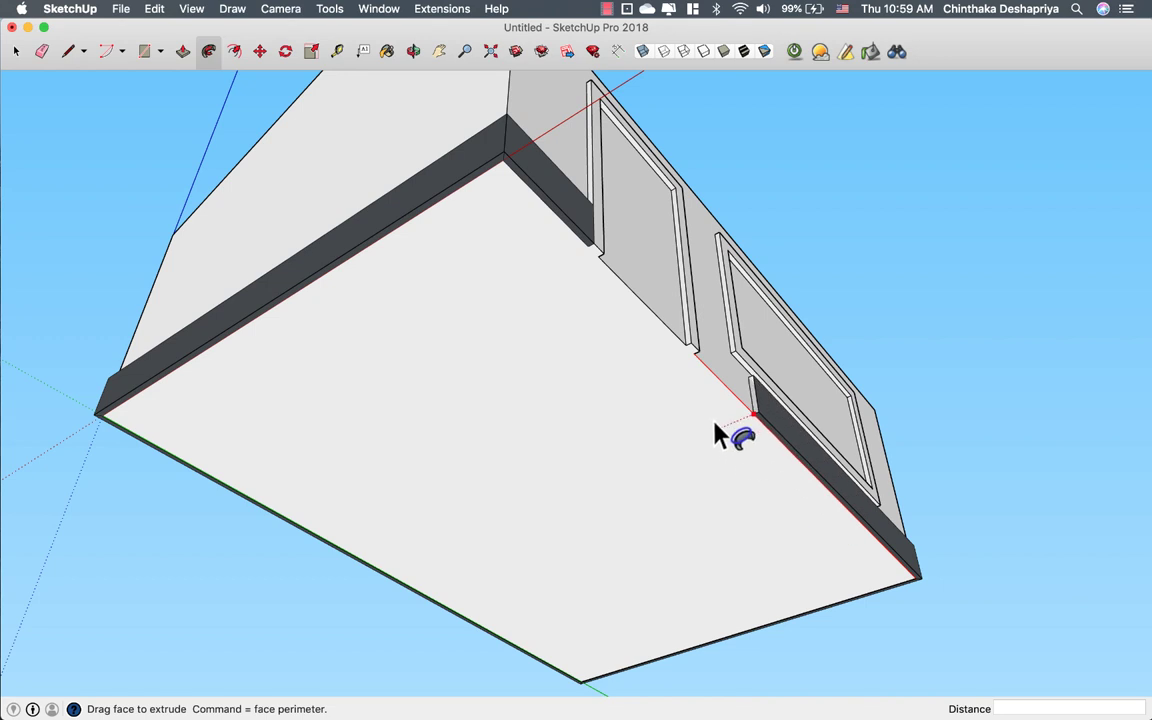
{"action": "left_click", "coordinate": [697, 367]}
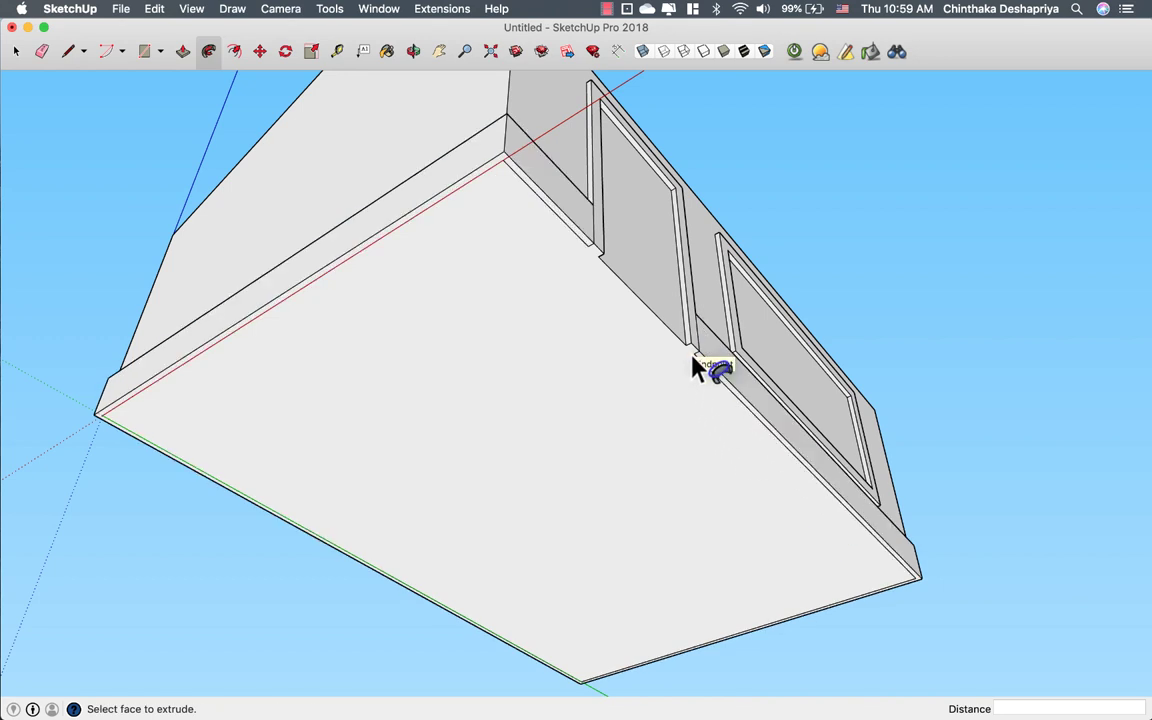
{"action": "mouse_move", "coordinate": [674, 188]}
{"action": "middle_mouse_down"}
{"action": "mouse_move", "coordinate": [501, 531]}
{"action": "mouse_move", "coordinate": [671, 383]}
{"action": "mouse_move", "coordinate": [141, 373]}
{"action": "mouse_move", "coordinate": [874, 339]}
{"action": "mouse_move", "coordinate": [491, 356]}
{"action": "mouse_move", "coordinate": [823, 391]}
{"action": "mouse_move", "coordinate": [57, 368]}
{"action": "mouse_move", "coordinate": [139, 357]}
{"action": "mouse_move", "coordinate": [248, 412]}
{"action": "mouse_move", "coordinate": [414, 298]}
{"action": "mouse_move", "coordinate": [265, 342]}
{"action": "mouse_move", "coordinate": [715, 411]}
{"action": "mouse_move", "coordinate": [693, 400]}
{"action": "mouse_move", "coordinate": [879, 393]}
{"action": "middle_mouse_up"}
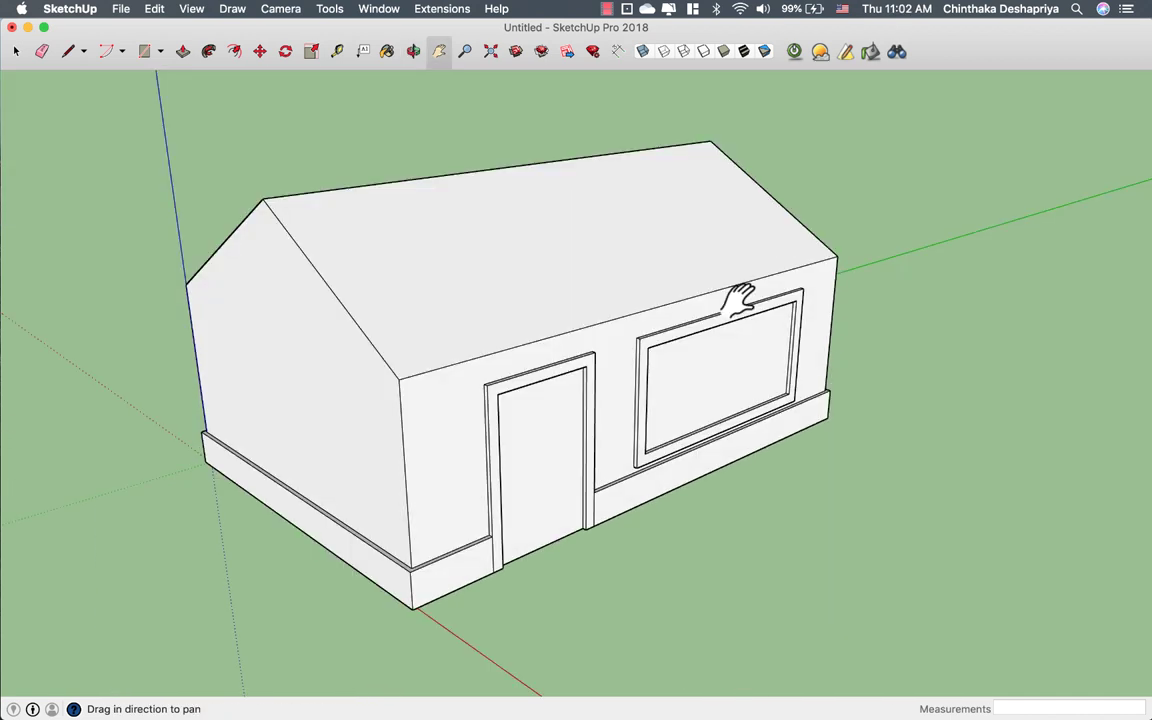
- Pan the view so the finished house sits centred from an elevated corner
{"action": "mouse_move", "coordinate": [740, 298]}
{"action": "left_mouse_down"}
{"action": "mouse_move", "coordinate": [622, 296]}
{"action": "mouse_move", "coordinate": [669, 309]}
{"action": "mouse_move", "coordinate": [655, 312]}
{"action": "left_mouse_up"}
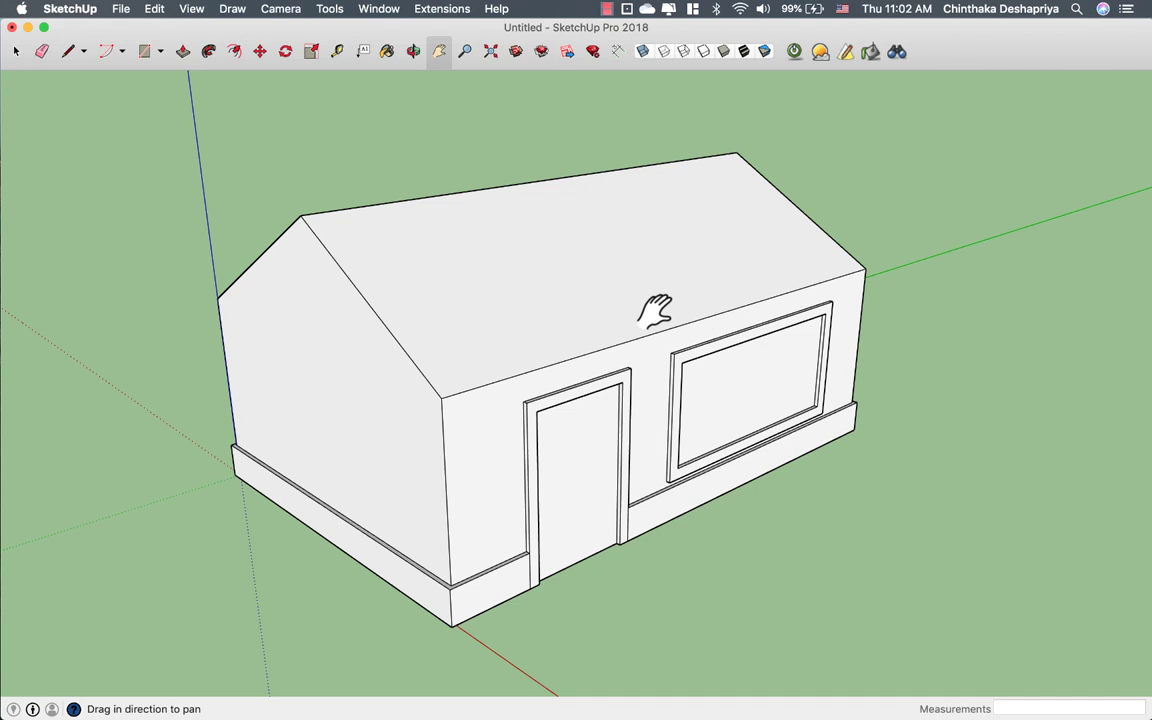